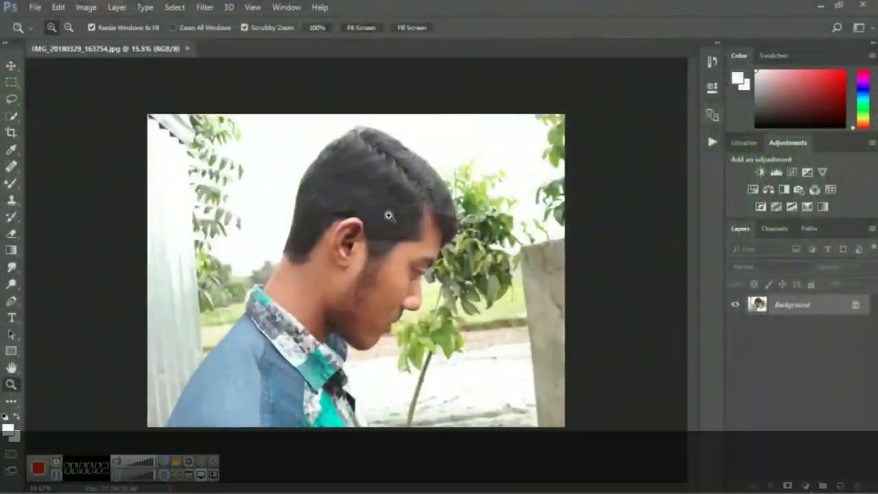
- Quick-select the man's head, face and shirt, including the dark collar
{"action": "left_click_drag", "start_coordinate": [11, 170], "coordinate": [94, 171]}
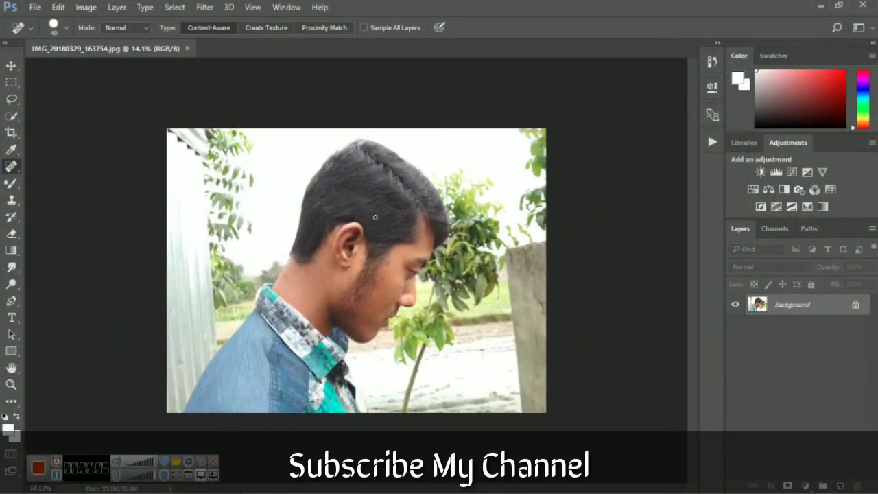
{"action": "left_click_drag", "start_coordinate": [11, 115], "coordinate": [68, 114]}
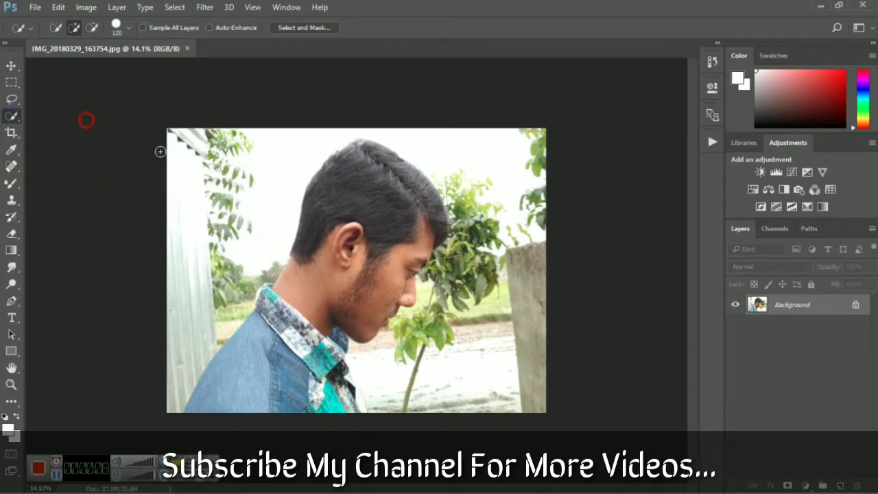
{"action": "scroll", "coordinate": [357, 226], "scroll_direction": "up", "scroll_amount": 5}
{"action": "scroll", "coordinate": [351, 314], "scroll_direction": "down", "scroll_amount": 5}
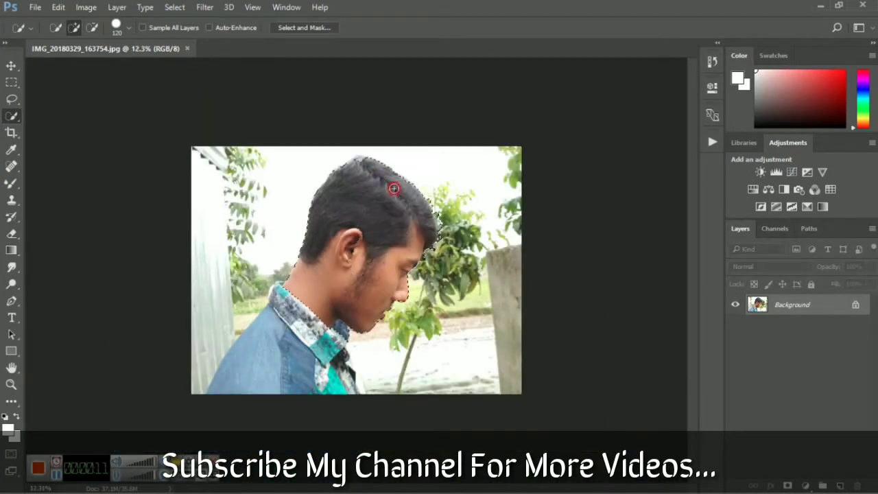
{"action": "scroll", "coordinate": [292, 291], "scroll_direction": "up", "scroll_amount": 3}
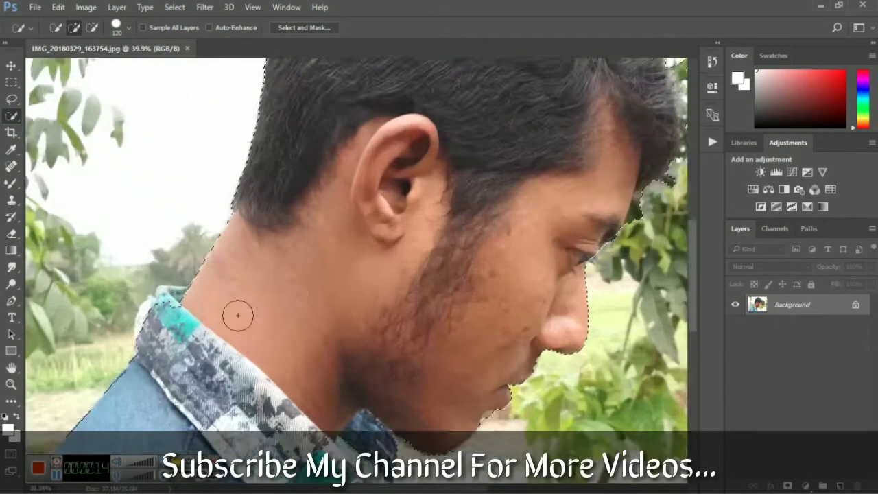
{"action": "scroll", "coordinate": [238, 313], "scroll_direction": "up", "scroll_amount": 3}
{"action": "scroll", "coordinate": [113, 336], "scroll_direction": "down", "scroll_amount": 3}
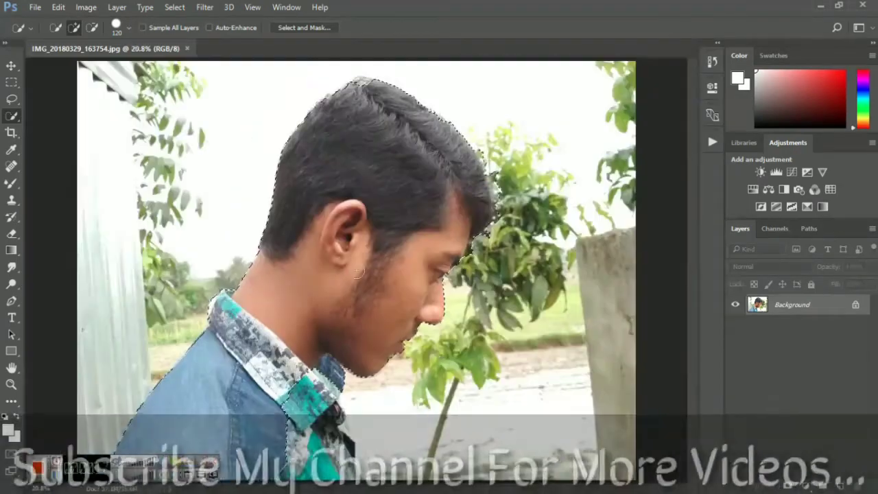
{"action": "scroll", "coordinate": [482, 231], "scroll_direction": "up", "scroll_amount": 1}
{"action": "scroll", "coordinate": [482, 231], "scroll_direction": "down", "scroll_amount": 3}
{"action": "scroll", "coordinate": [369, 106], "scroll_direction": "up", "scroll_amount": 3}
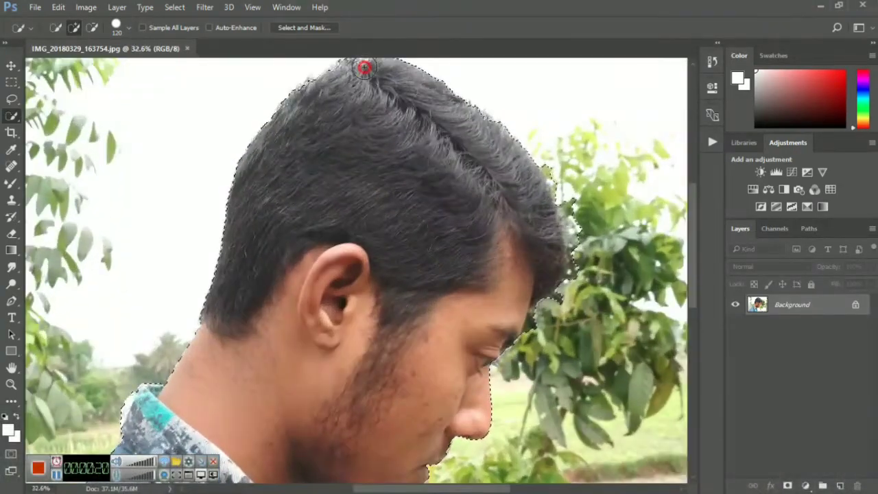
{"action": "scroll", "coordinate": [379, 157], "scroll_direction": "down", "scroll_amount": 2}
{"action": "scroll", "coordinate": [378, 157], "scroll_direction": "down", "scroll_amount": 2}
{"action": "scroll", "coordinate": [330, 455], "scroll_direction": "up", "scroll_amount": 3}
{"action": "scroll", "coordinate": [330, 455], "scroll_direction": "down", "scroll_amount": 3}
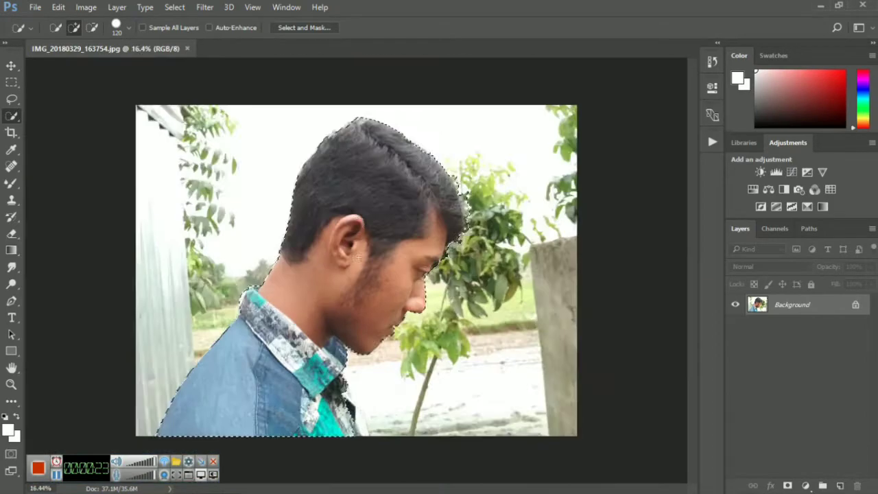
{"action": "scroll", "coordinate": [359, 443], "scroll_direction": "up", "scroll_amount": 2}
{"action": "left_click", "coordinate": [338, 420]}
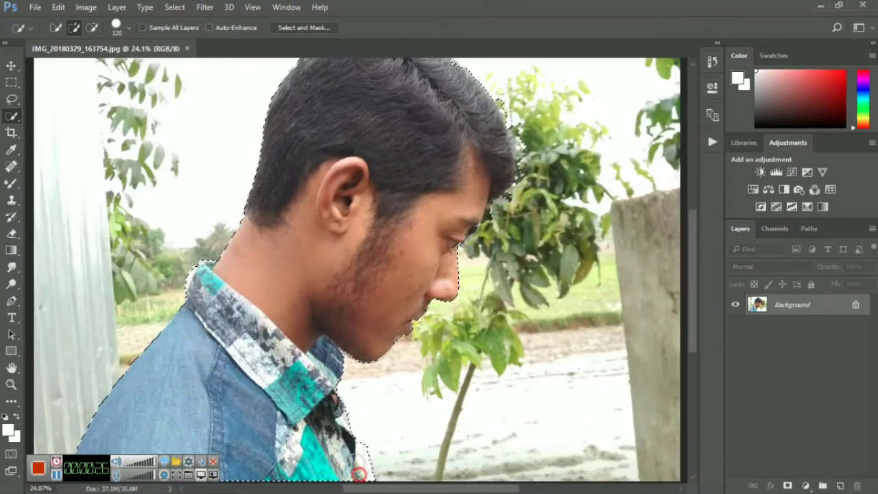
- Subtract the tree strip below the man's chin from the selection
{"action": "scroll", "coordinate": [392, 419], "scroll_direction": "down", "scroll_amount": 2}
{"action": "scroll", "coordinate": [392, 419], "scroll_direction": "up", "scroll_amount": 2}
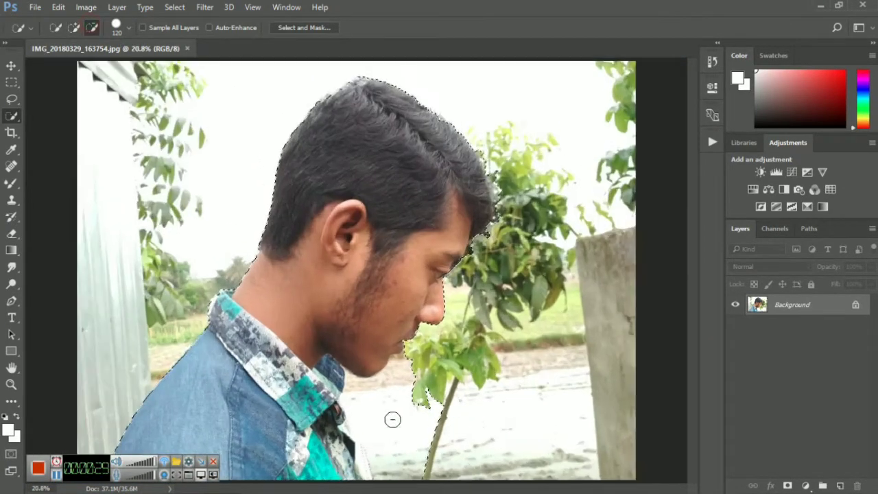
{"action": "left_click_drag", "start_coordinate": [363, 392], "coordinate": [425, 464]}
{"action": "scroll", "coordinate": [677, 317], "scroll_direction": "down", "scroll_amount": 2}
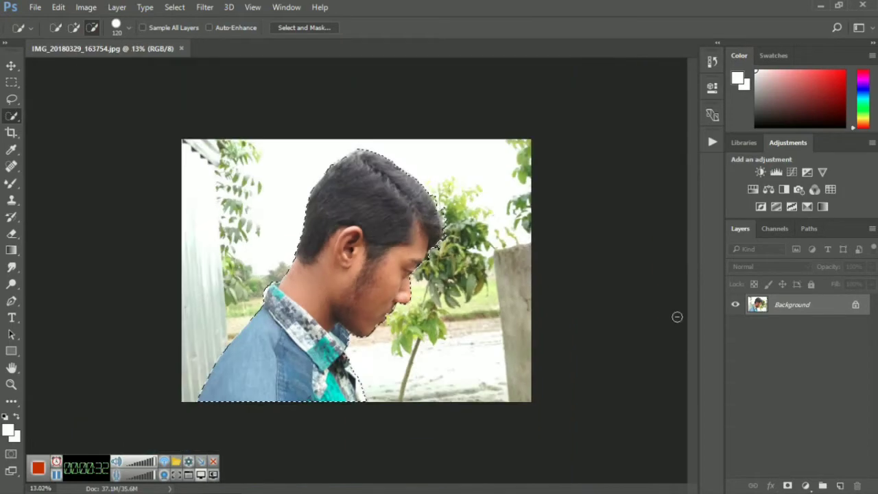
- Refine the man's selection in Select and Mask and output it to a new layer
{"action": "left_click", "coordinate": [295, 28]}
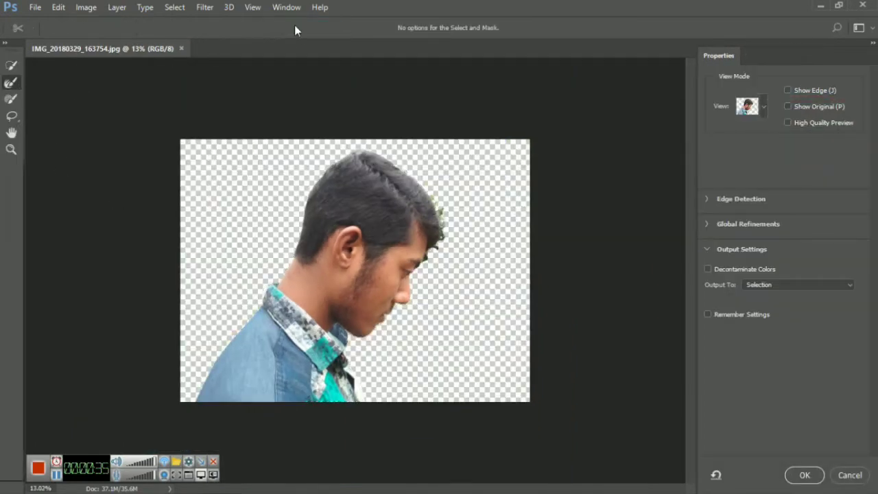
{"action": "scroll", "coordinate": [430, 182], "scroll_direction": "up", "scroll_amount": 2}
{"action": "scroll", "coordinate": [490, 167], "scroll_direction": "up", "scroll_amount": 2}
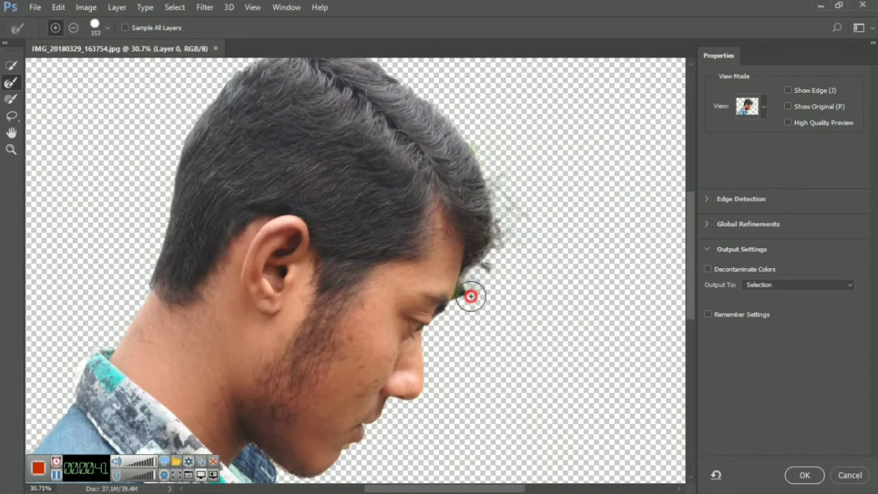
{"action": "scroll", "coordinate": [509, 251], "scroll_direction": "down", "scroll_amount": 2}
{"action": "scroll", "coordinate": [618, 323], "scroll_direction": "down", "scroll_amount": 2}
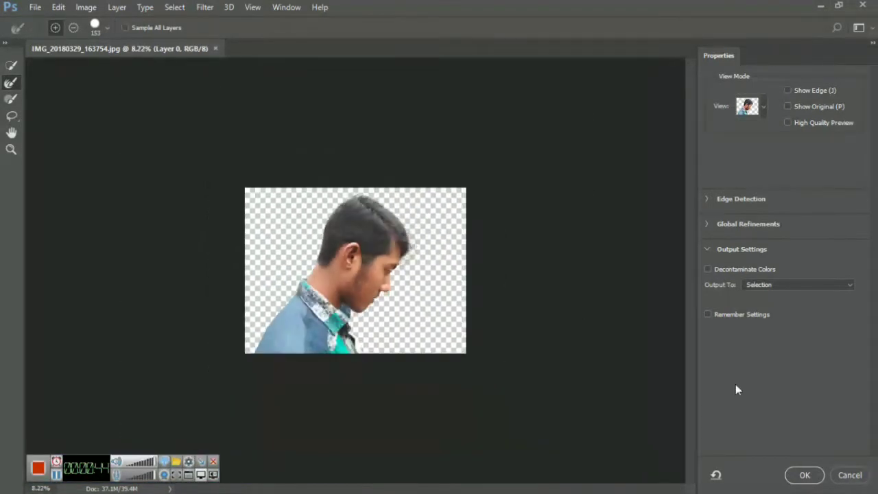
{"action": "left_click", "coordinate": [796, 285]}
{"action": "left_click", "coordinate": [762, 308]}
{"action": "left_click", "coordinate": [805, 475]}
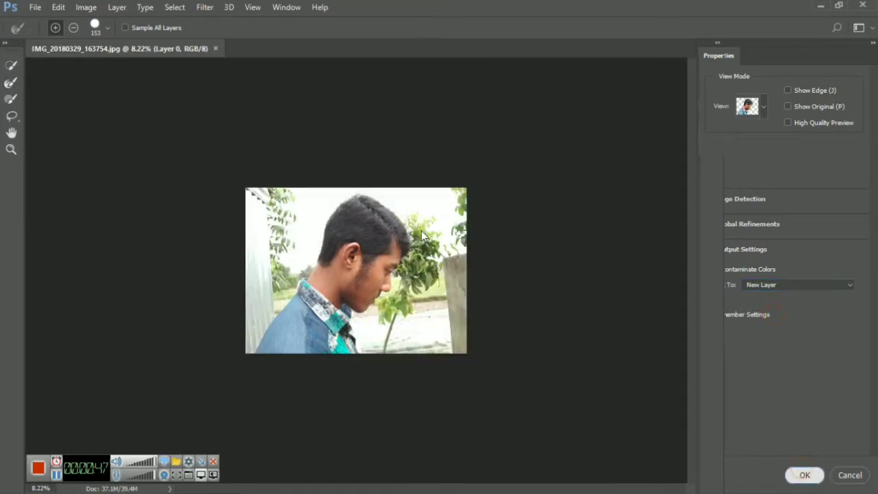
- Crop the canvas to a tall portrait frame tightly around the man
{"action": "left_click", "coordinate": [10, 133]}
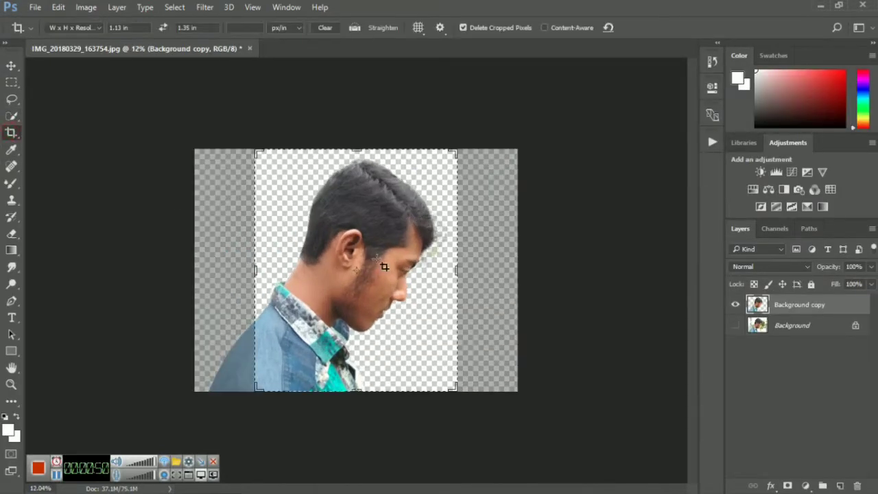
{"action": "left_click_drag", "start_coordinate": [377, 161], "coordinate": [367, 130]}
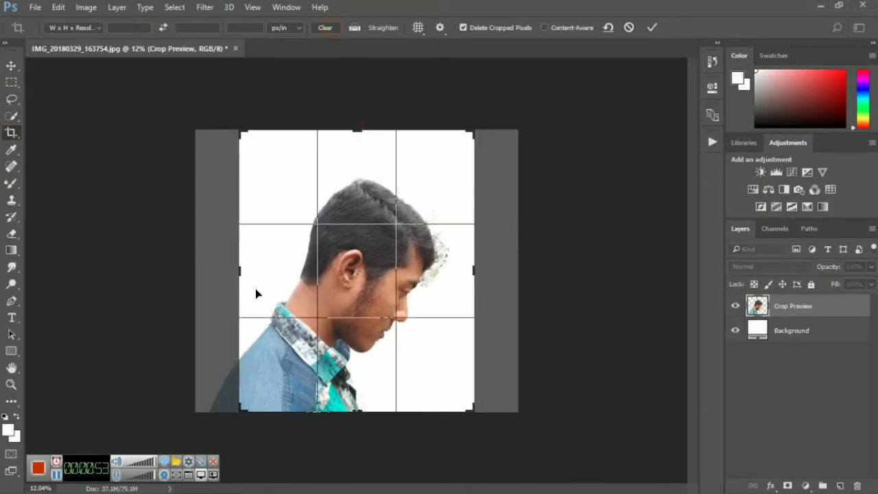
{"action": "left_click_drag", "start_coordinate": [240, 274], "coordinate": [244, 274]}
{"action": "left_click_drag", "start_coordinate": [465, 275], "coordinate": [458, 286]}
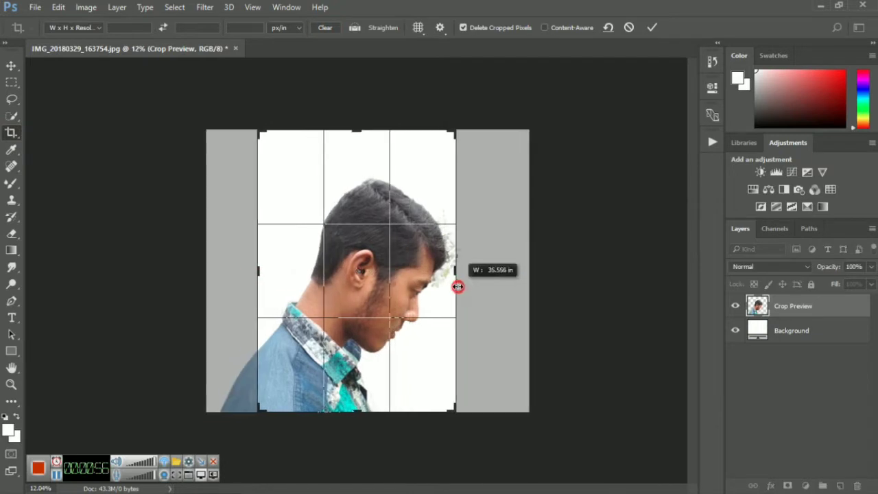
{"action": "left_click_drag", "start_coordinate": [357, 130], "coordinate": [357, 121]}
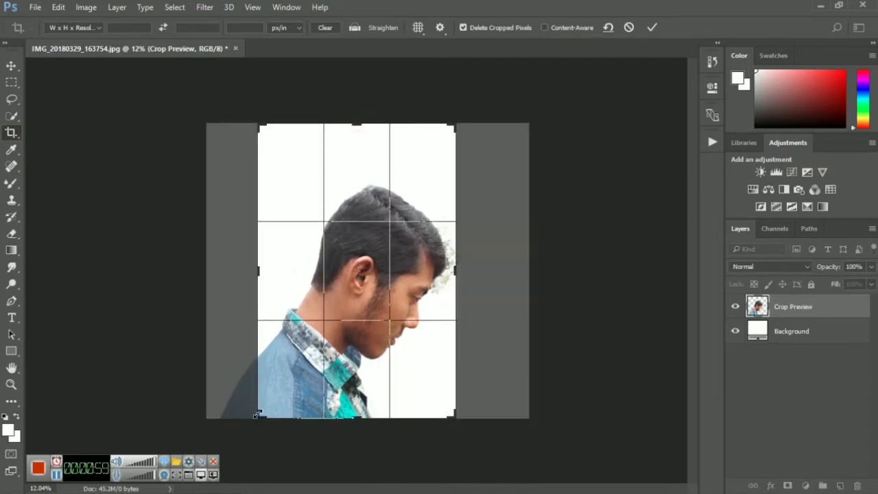
{"action": "left_click_drag", "start_coordinate": [256, 414], "coordinate": [251, 419]}
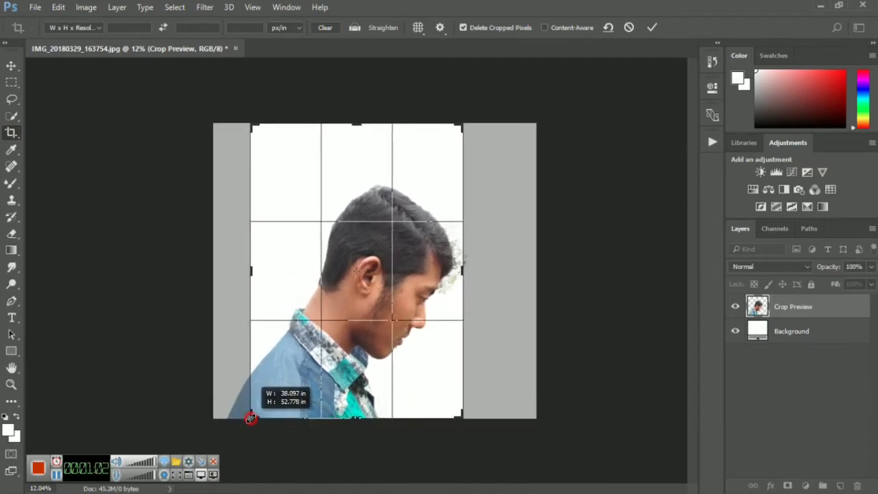
{"action": "left_click_drag", "start_coordinate": [439, 280], "coordinate": [422, 281]}
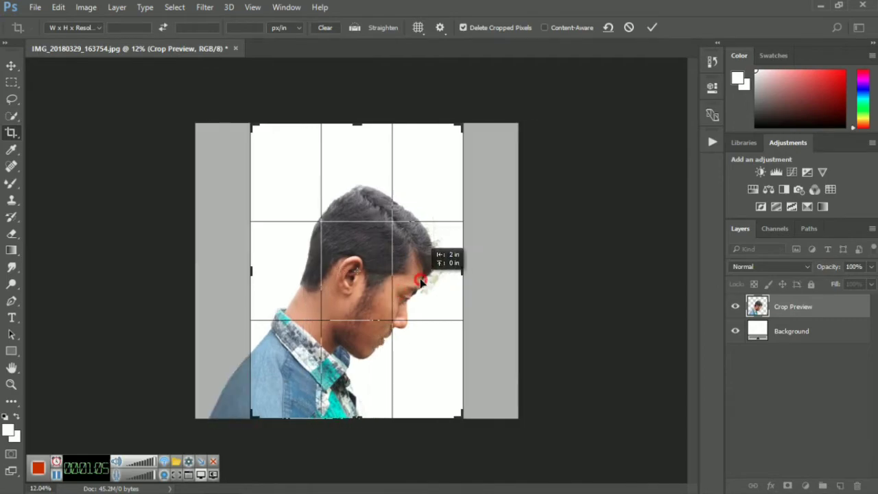
{"action": "left_click", "coordinate": [652, 27]}
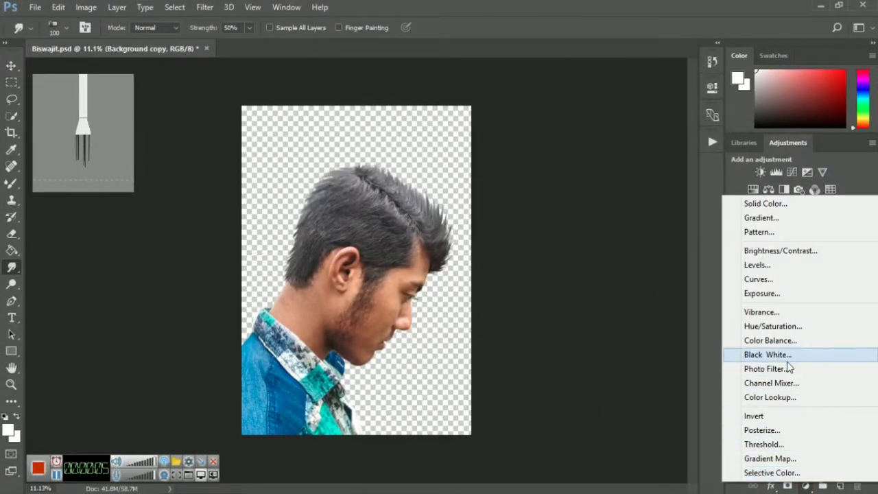
- Add a Black & White adjustment layer with Reds 90 and Cyans 44
{"action": "left_click", "coordinate": [778, 355]}
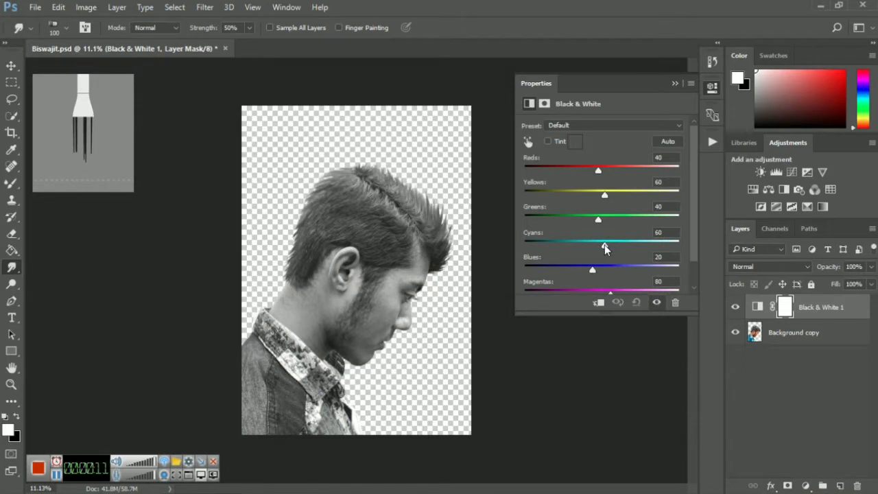
{"action": "left_click_drag", "start_coordinate": [605, 245], "coordinate": [599, 248]}
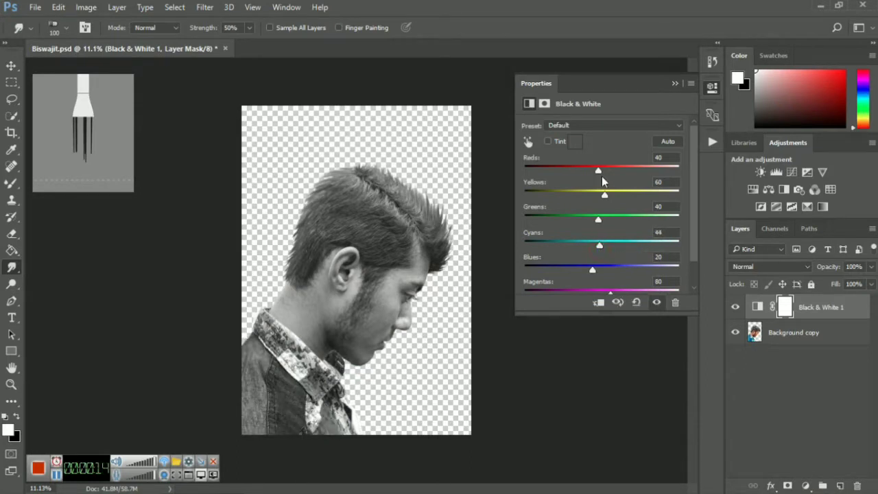
{"action": "left_click_drag", "start_coordinate": [598, 170], "coordinate": [616, 184]}
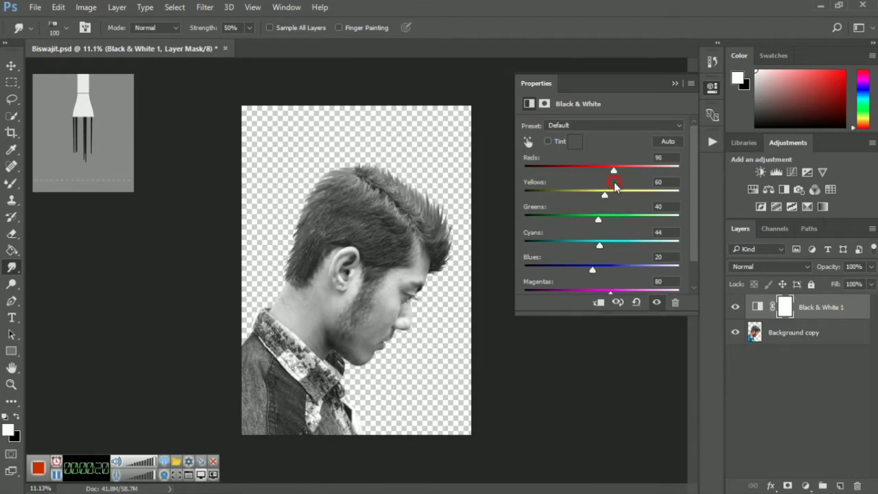
{"action": "left_click", "coordinate": [712, 91]}
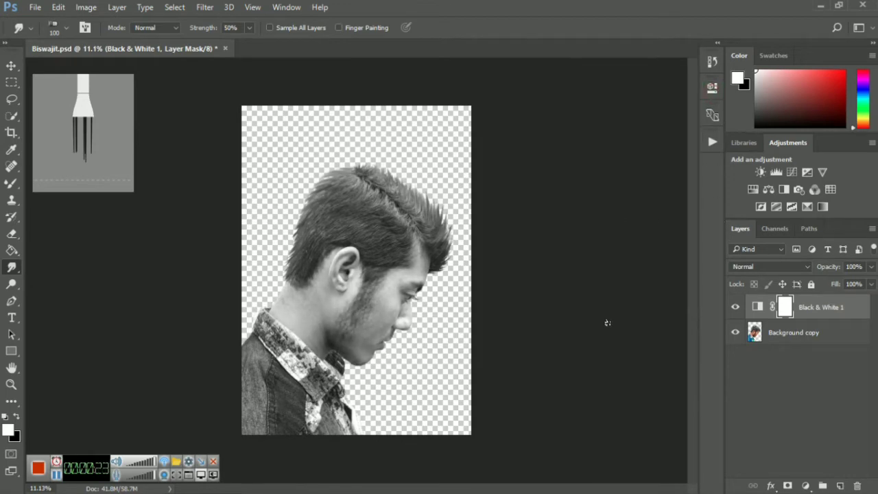
{"action": "left_click", "coordinate": [86, 7]}
{"action": "mouse_move", "coordinate": [105, 40]}
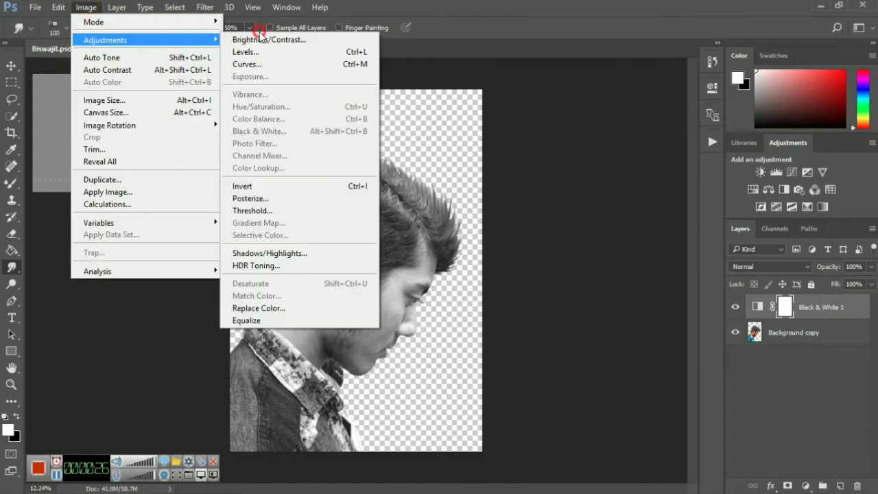
- Raise the man's contrast to 68 and adjust his brightness with Brightness/Contrast
{"action": "left_click", "coordinate": [261, 39]}
{"action": "left_click_drag", "start_coordinate": [574, 99], "coordinate": [575, 103]}
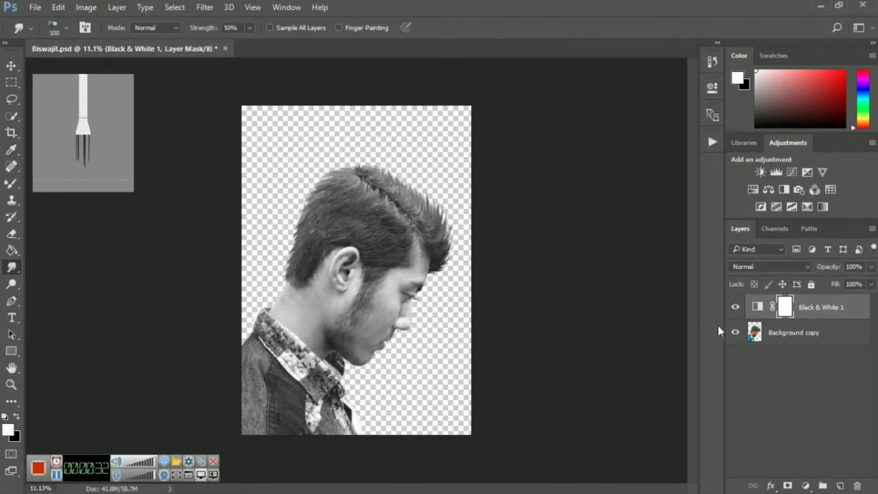
{"action": "left_click", "coordinate": [785, 334]}
{"action": "left_click", "coordinate": [86, 7]}
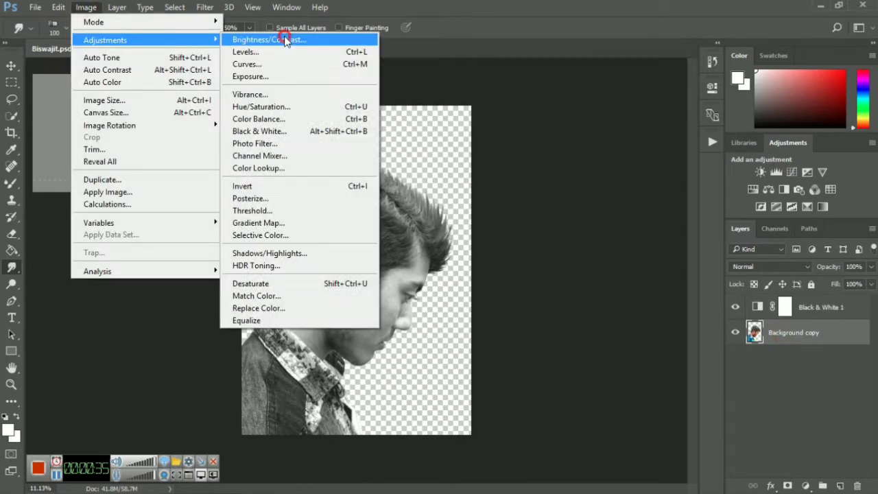
{"action": "left_click", "coordinate": [274, 34]}
{"action": "left_click", "coordinate": [619, 103]}
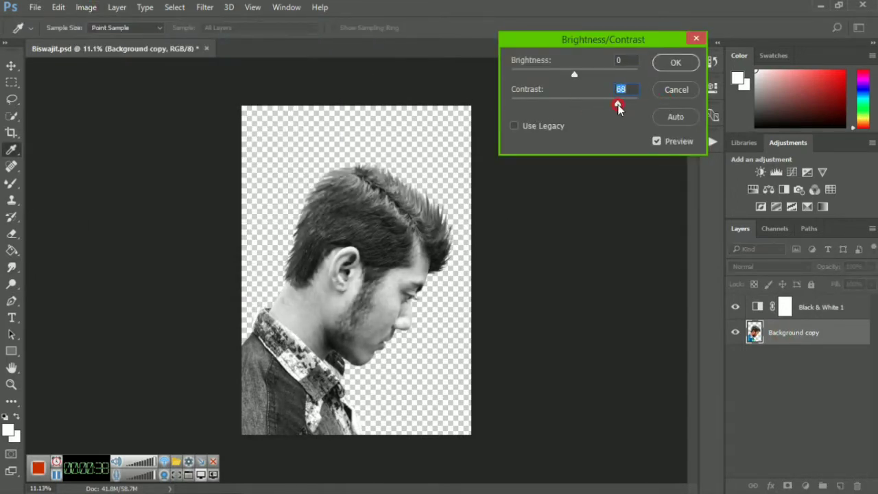
{"action": "left_click_drag", "start_coordinate": [575, 74], "coordinate": [578, 83]}
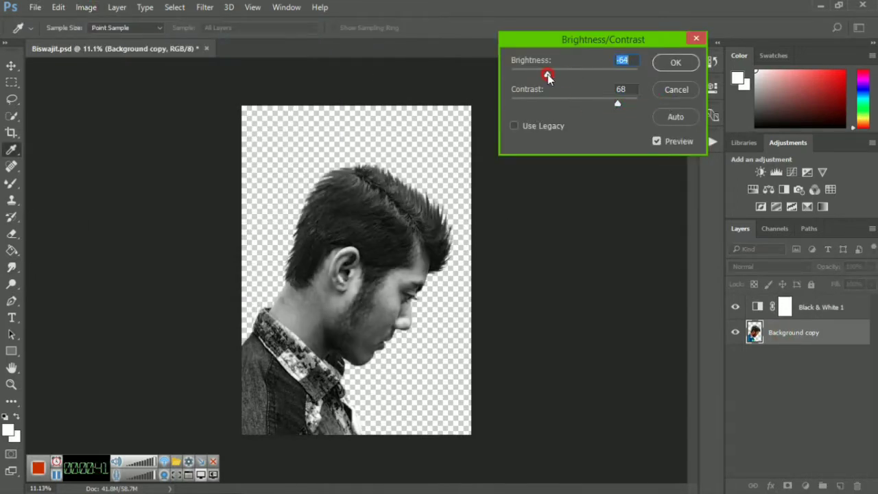
{"action": "left_click", "coordinate": [671, 66]}
- Add an empty layer named bg below Background copy and drag in western-green-forest.jpg
{"action": "key", "text": "r"}
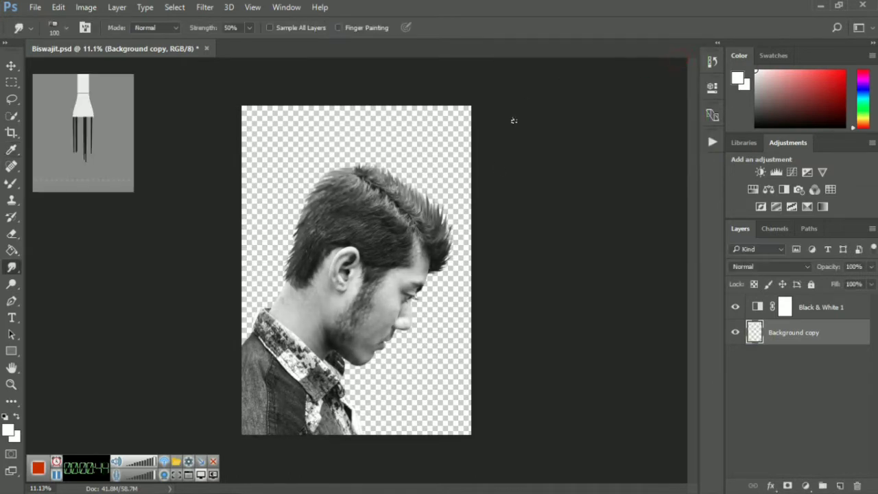
{"action": "left_click", "coordinate": [785, 308]}
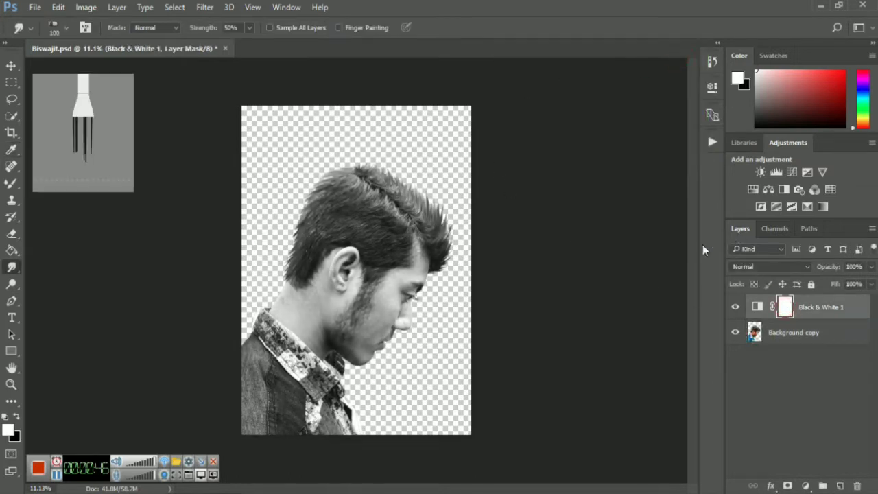
{"action": "left_click", "coordinate": [841, 486]}
{"action": "left_click_drag", "start_coordinate": [810, 308], "coordinate": [799, 427]}
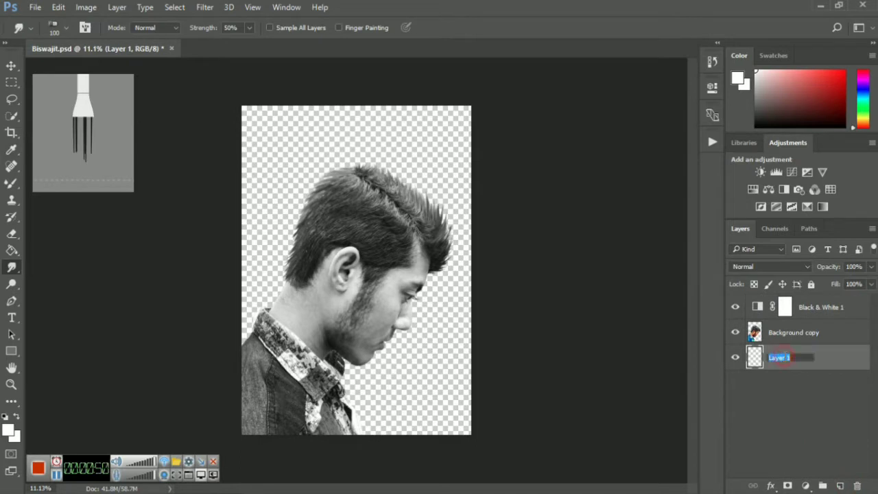
{"action": "type", "text": "bg"}
{"action": "left_click", "coordinate": [795, 406]}
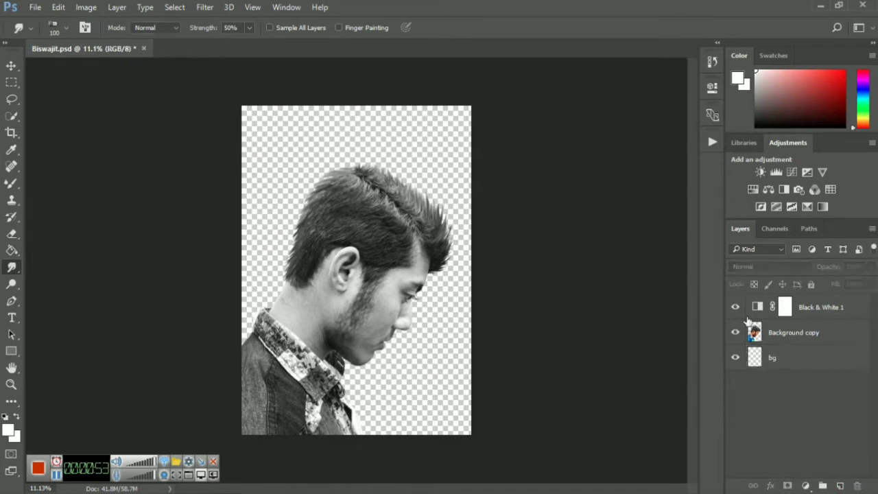
{"action": "left_click", "coordinate": [161, 439]}
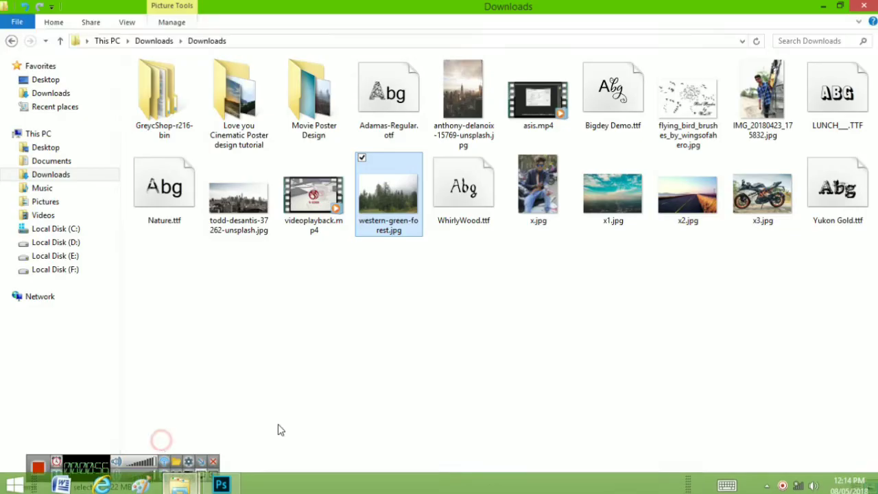
{"action": "mouse_move", "coordinate": [389, 196]}
{"action": "left_mouse_down"}
{"action": "mouse_move", "coordinate": [379, 484]}
{"action": "mouse_move", "coordinate": [364, 282]}
{"action": "left_mouse_up"}
- Flip the placed forest photo horizontally and move it up over the head
{"action": "left_click_drag", "start_coordinate": [392, 255], "coordinate": [397, 223]}
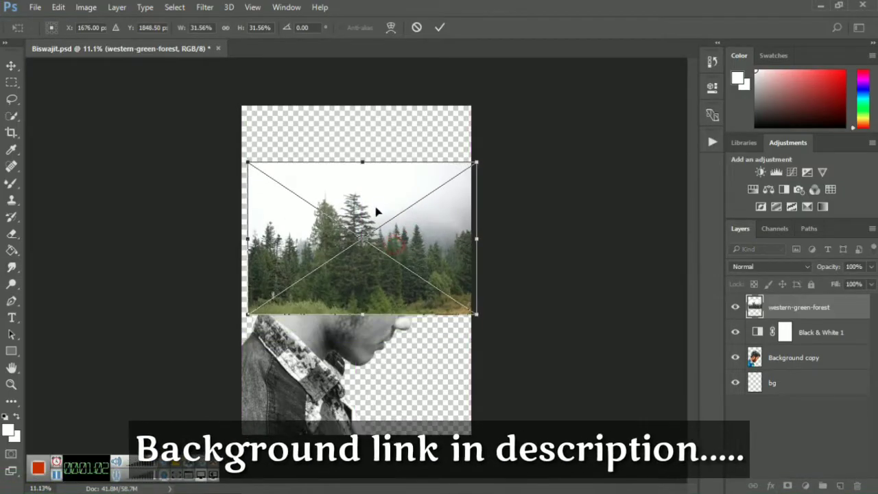
{"action": "right_click", "coordinate": [370, 197]}
{"action": "left_click", "coordinate": [410, 382]}
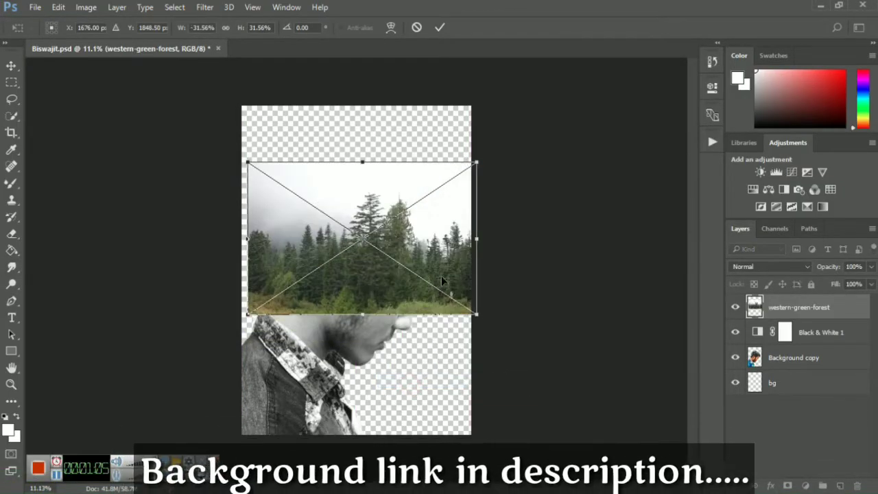
{"action": "scroll", "coordinate": [441, 276], "scroll_direction": "up", "scroll_amount": 3}
{"action": "scroll", "coordinate": [436, 267], "scroll_direction": "up", "scroll_amount": 3}
{"action": "left_click_drag", "start_coordinate": [429, 259], "coordinate": [419, 230]}
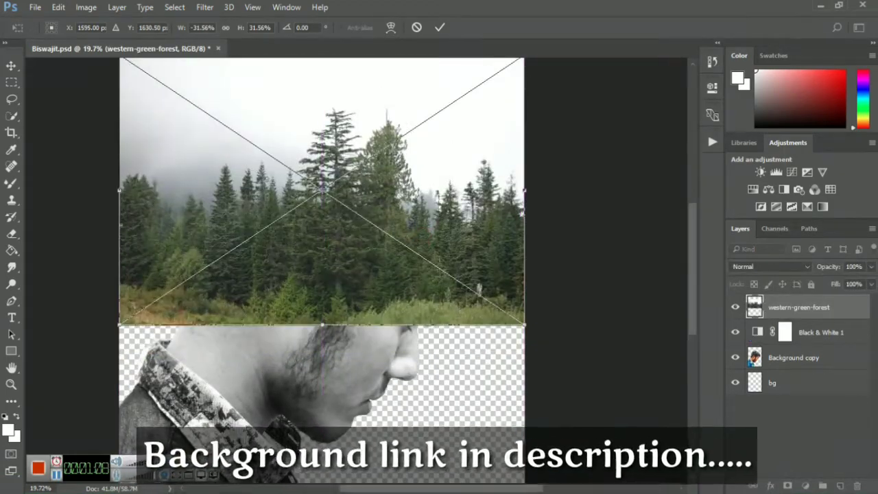
- Enlarge the forest photo to about 37% and position it over the man's head
{"action": "left_click", "coordinate": [871, 284]}
{"action": "mouse_move", "coordinate": [870, 300]}
{"action": "left_mouse_down"}
{"action": "mouse_move", "coordinate": [818, 304]}
{"action": "mouse_move", "coordinate": [870, 304]}
{"action": "left_mouse_up"}
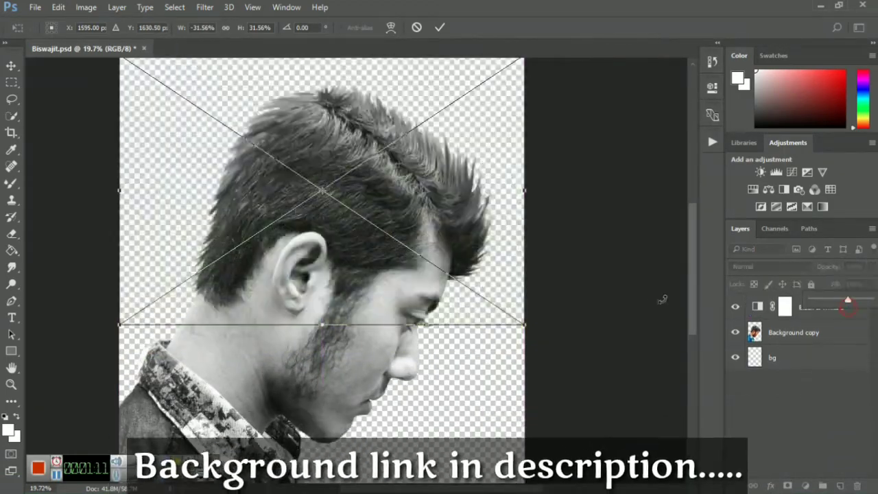
{"action": "mouse_move", "coordinate": [503, 231]}
{"action": "left_mouse_down"}
{"action": "mouse_move", "coordinate": [502, 208]}
{"action": "mouse_move", "coordinate": [382, 198]}
{"action": "mouse_move", "coordinate": [539, 197]}
{"action": "mouse_move", "coordinate": [433, 204]}
{"action": "mouse_move", "coordinate": [344, 196]}
{"action": "mouse_move", "coordinate": [358, 202]}
{"action": "left_mouse_up"}
{"action": "scroll", "coordinate": [402, 216], "scroll_direction": "up", "scroll_amount": 1}
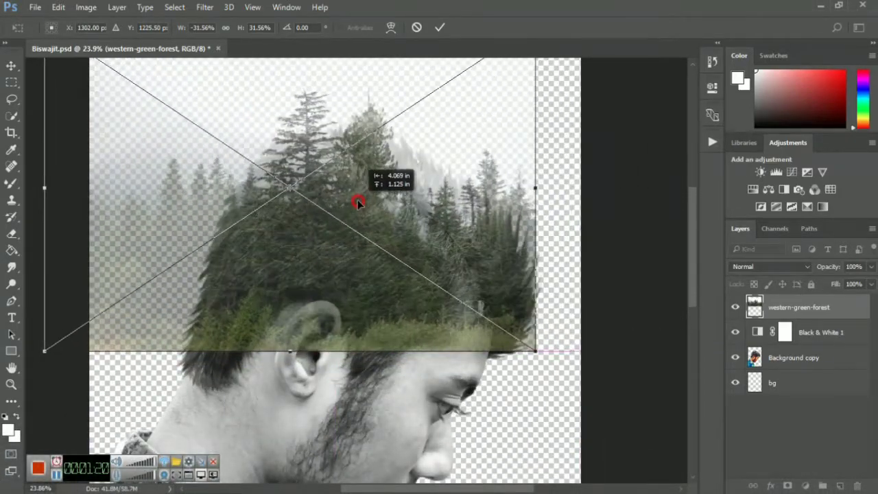
{"action": "scroll", "coordinate": [404, 267], "scroll_direction": "down", "scroll_amount": 1}
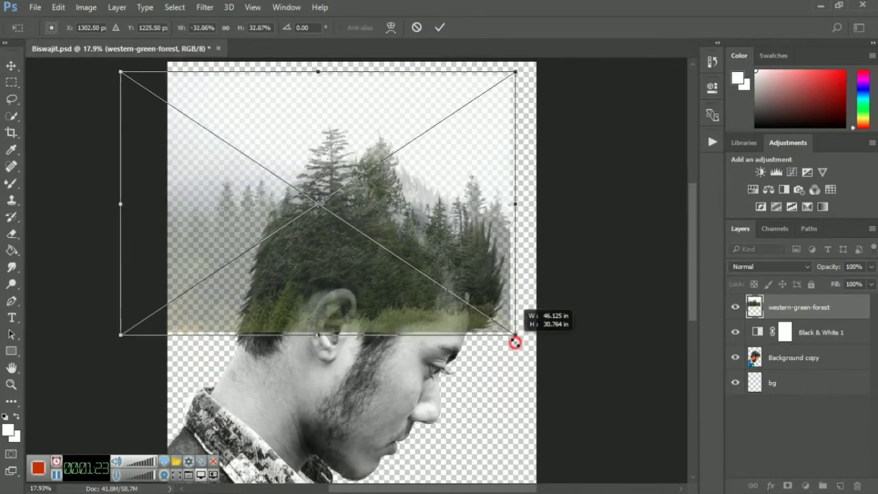
{"action": "left_click_drag", "start_coordinate": [505, 328], "coordinate": [528, 357]}
{"action": "scroll", "coordinate": [528, 357], "scroll_direction": "up", "scroll_amount": 1}
{"action": "mouse_move", "coordinate": [519, 297]}
{"action": "left_mouse_down"}
{"action": "mouse_move", "coordinate": [443, 273]}
{"action": "mouse_move", "coordinate": [455, 267]}
{"action": "mouse_move", "coordinate": [447, 279]}
{"action": "mouse_move", "coordinate": [456, 306]}
{"action": "left_mouse_up"}
{"action": "scroll", "coordinate": [453, 310], "scroll_direction": "down", "scroll_amount": 1}
{"action": "scroll", "coordinate": [455, 306], "scroll_direction": "down", "scroll_amount": 1}
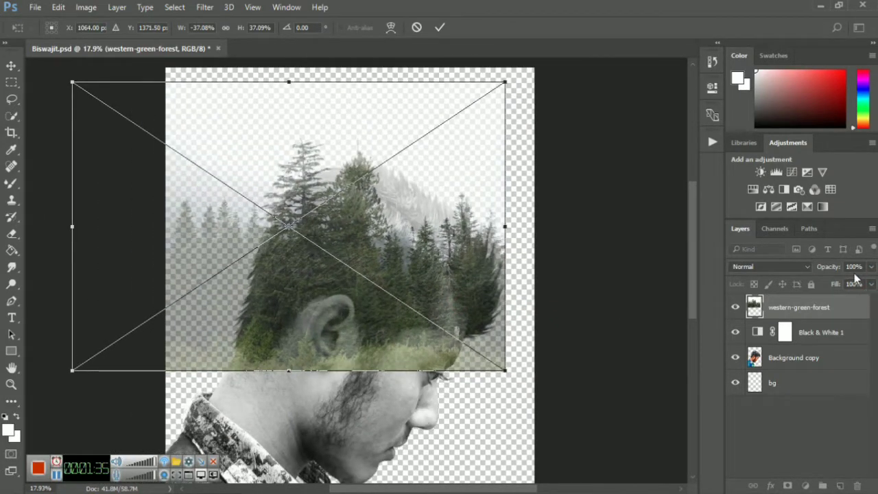
- Compare Screen, Lighten, Multiply and Overlay blending on the forest layer, settling on Screen
{"action": "left_click", "coordinate": [773, 268]}
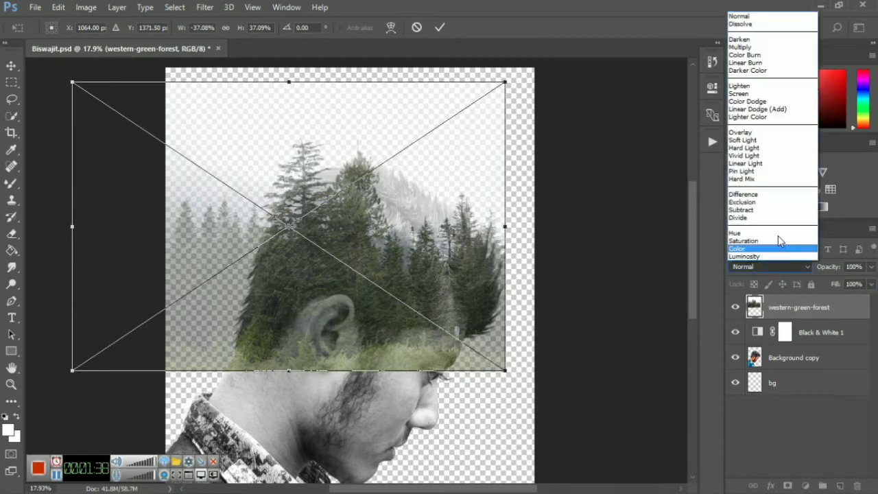
{"action": "left_click", "coordinate": [747, 94]}
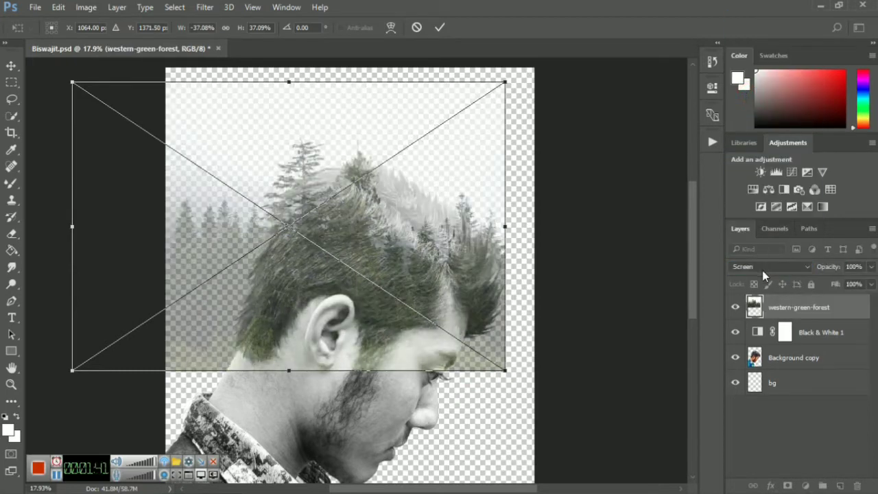
{"action": "left_click", "coordinate": [765, 269]}
{"action": "left_click", "coordinate": [740, 86]}
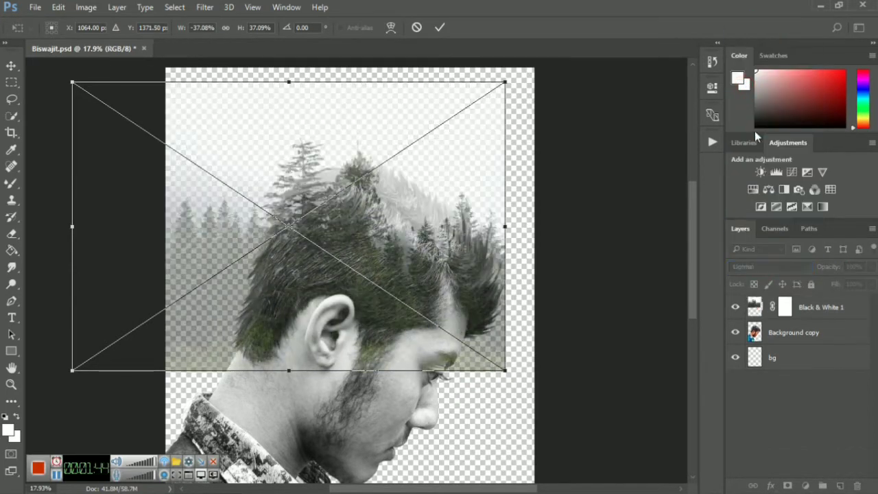
{"action": "left_click", "coordinate": [772, 267]}
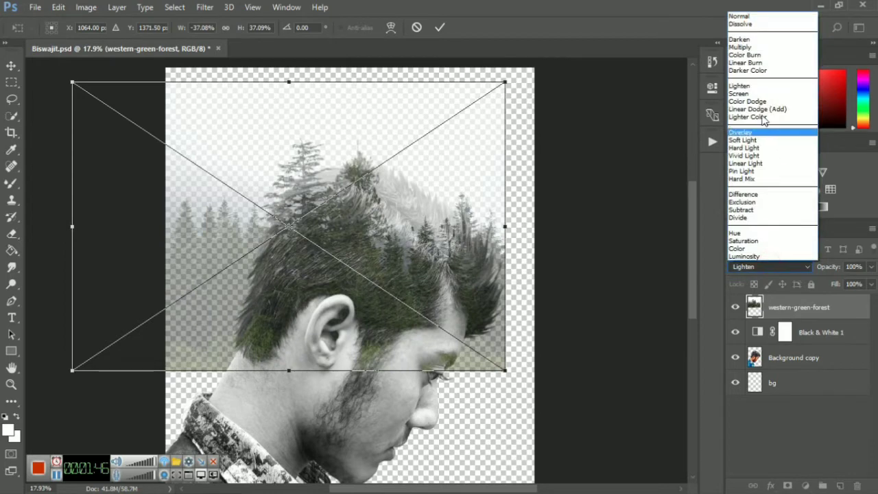
{"action": "left_click", "coordinate": [744, 46]}
{"action": "left_click", "coordinate": [769, 266]}
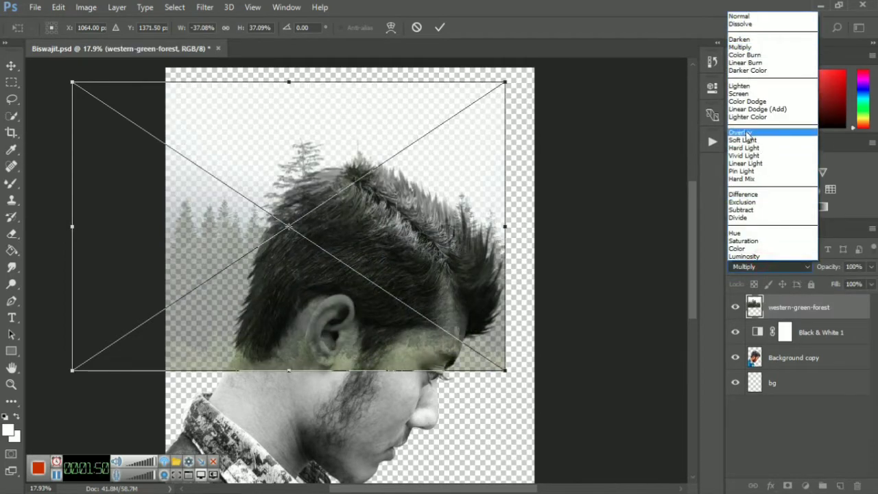
{"action": "left_click", "coordinate": [745, 131]}
{"action": "left_click", "coordinate": [773, 267]}
{"action": "left_click", "coordinate": [754, 88]}
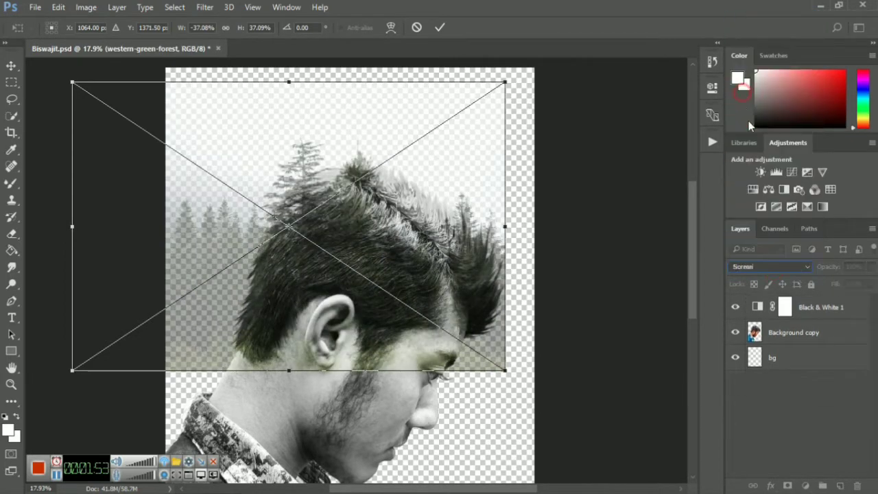
- Commit the forest transform and set the layer's fill to 100%
{"action": "left_click", "coordinate": [437, 27]}
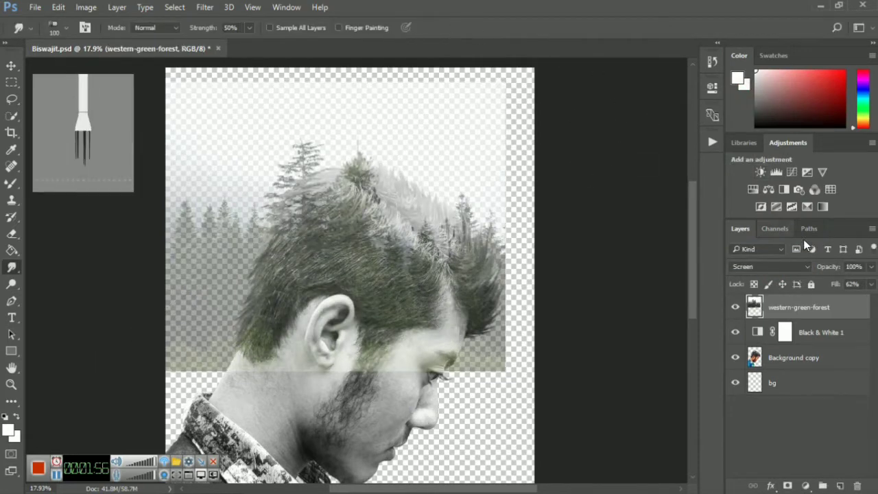
{"action": "left_click_drag", "start_coordinate": [848, 303], "coordinate": [870, 300]}
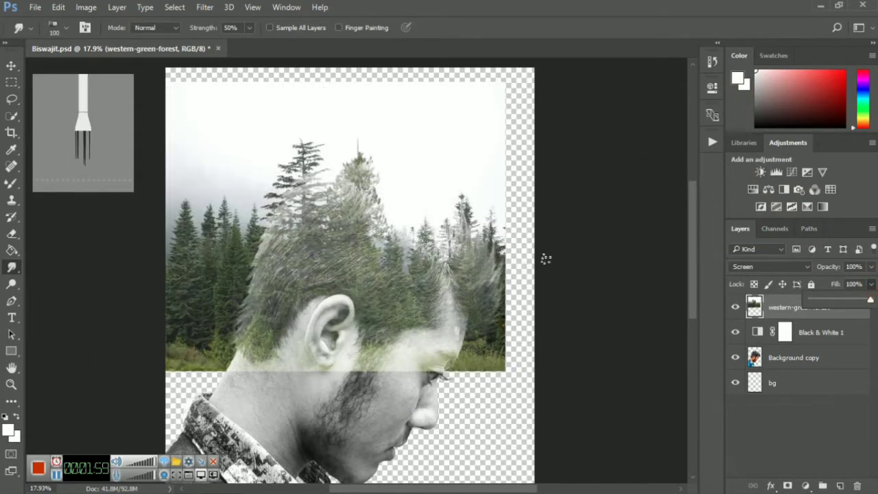
{"action": "scroll", "coordinate": [525, 235], "scroll_direction": "down", "scroll_amount": 1}
{"action": "scroll", "coordinate": [480, 247], "scroll_direction": "down", "scroll_amount": 1}
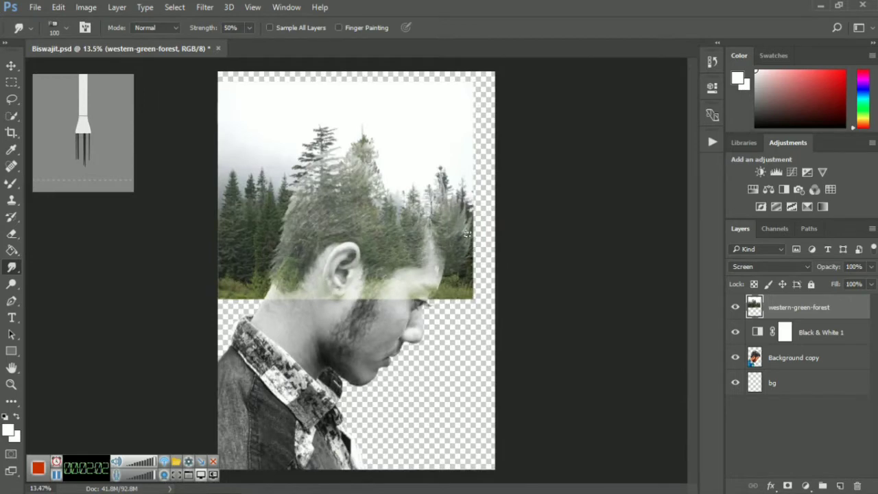
{"action": "scroll", "coordinate": [467, 233], "scroll_direction": "up", "scroll_amount": 1}
{"action": "scroll", "coordinate": [458, 219], "scroll_direction": "up", "scroll_amount": 1}
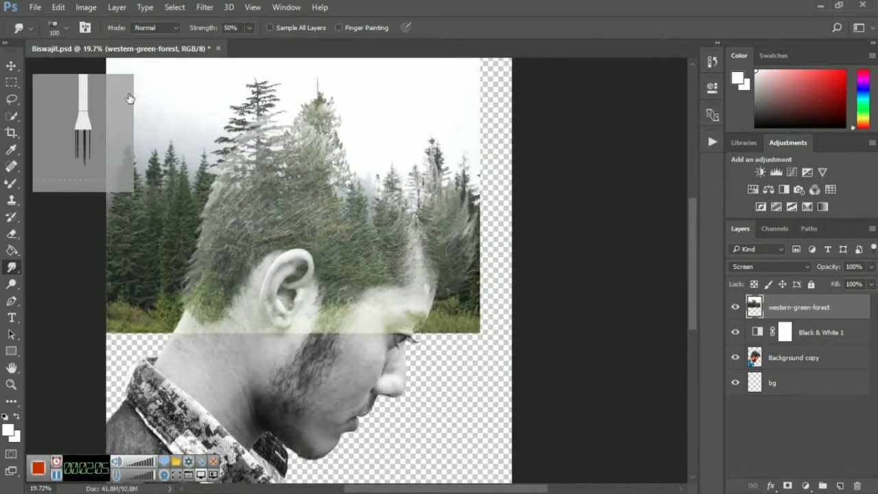
- Tilt the forest layer and scale it to about 93% over the head
{"action": "left_click", "coordinate": [13, 66]}
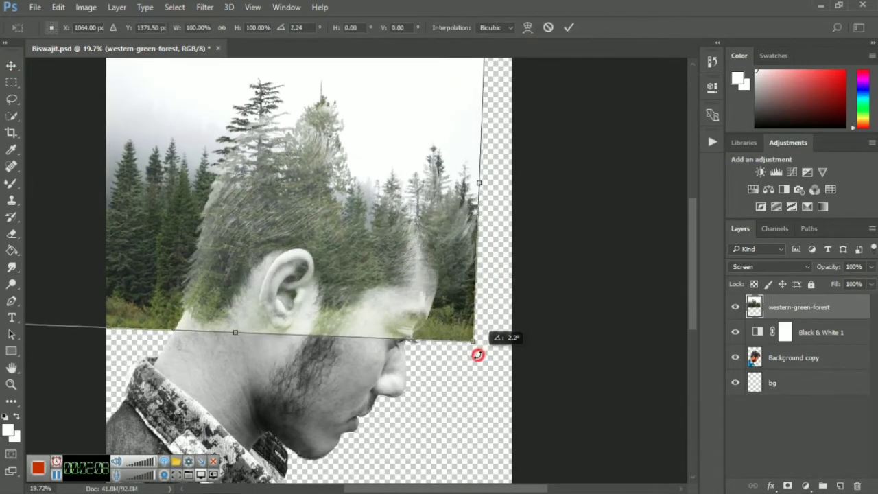
{"action": "left_click_drag", "start_coordinate": [483, 345], "coordinate": [470, 359]}
{"action": "left_click_drag", "start_coordinate": [366, 131], "coordinate": [366, 139]}
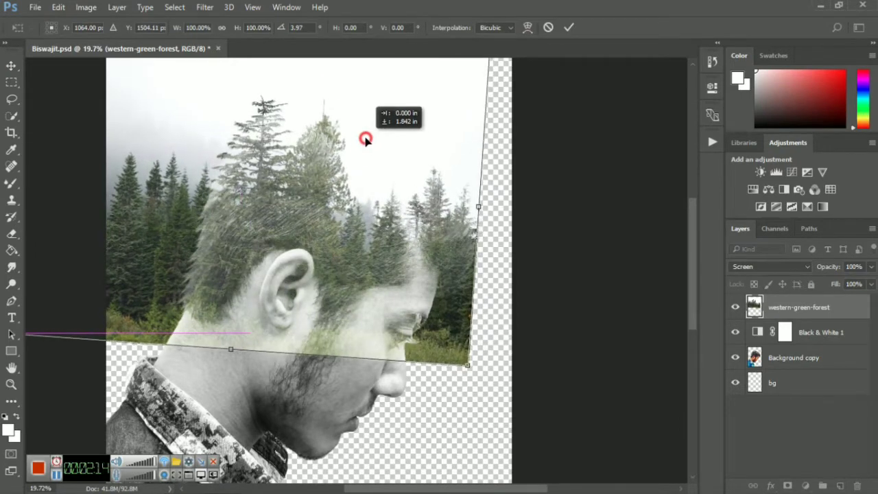
{"action": "scroll", "coordinate": [427, 201], "scroll_direction": "down", "scroll_amount": 1}
{"action": "left_click_drag", "start_coordinate": [410, 156], "coordinate": [415, 151]}
{"action": "left_click_drag", "start_coordinate": [467, 331], "coordinate": [461, 317]}
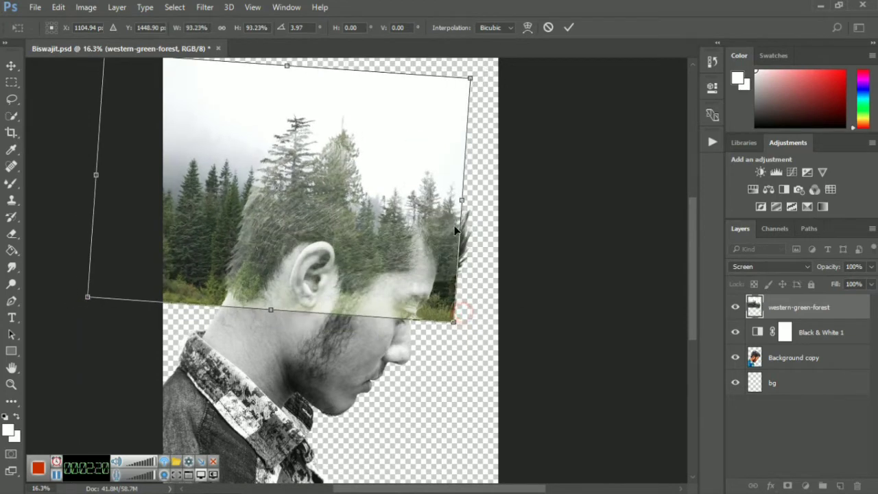
{"action": "scroll", "coordinate": [454, 229], "scroll_direction": "up", "scroll_amount": 1}
{"action": "mouse_move", "coordinate": [454, 229]}
{"action": "left_mouse_down"}
{"action": "mouse_move", "coordinate": [426, 196]}
{"action": "mouse_move", "coordinate": [447, 193]}
{"action": "left_mouse_up"}
- Reduce the forest tilt to about 1.06°, nudge it into place and commit
{"action": "scroll", "coordinate": [439, 199], "scroll_direction": "down", "scroll_amount": 1}
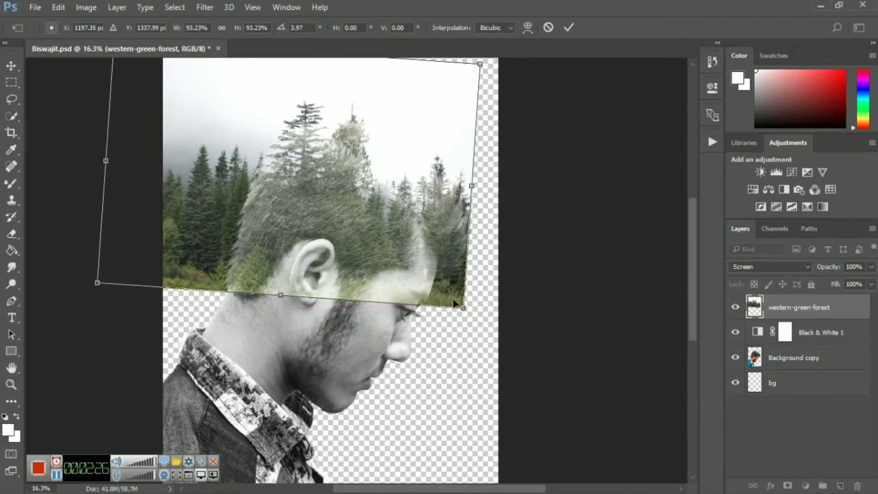
{"action": "left_click_drag", "start_coordinate": [454, 303], "coordinate": [476, 320]}
{"action": "left_click_drag", "start_coordinate": [450, 269], "coordinate": [452, 274]}
{"action": "scroll", "coordinate": [439, 240], "scroll_direction": "down", "scroll_amount": 2}
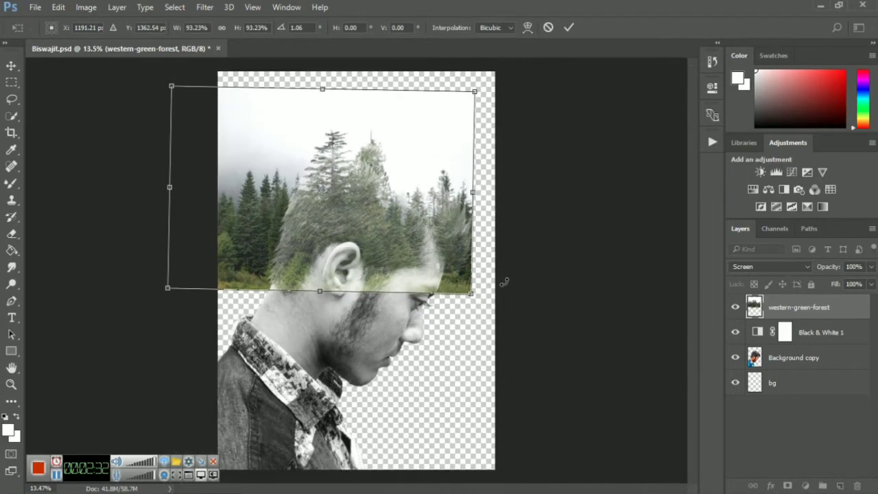
{"action": "scroll", "coordinate": [416, 202], "scroll_direction": "up", "scroll_amount": 1}
{"action": "scroll", "coordinate": [420, 211], "scroll_direction": "up", "scroll_amount": 1}
{"action": "scroll", "coordinate": [421, 210], "scroll_direction": "up", "scroll_amount": 1}
{"action": "key", "text": "Up"}
{"action": "key", "text": "Up"}
{"action": "key", "text": "Up"}
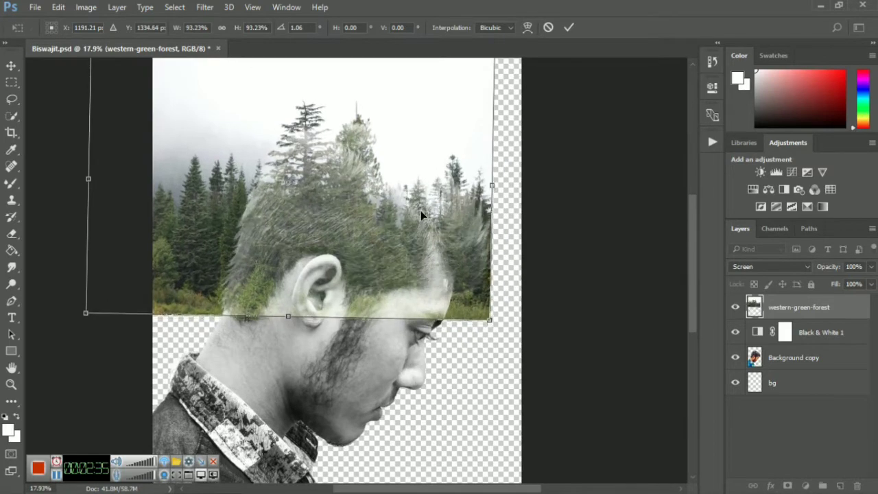
{"action": "left_click", "coordinate": [569, 27]}
- Fill the bg layer with solid white
{"action": "scroll", "coordinate": [562, 233], "scroll_direction": "down", "scroll_amount": 3}
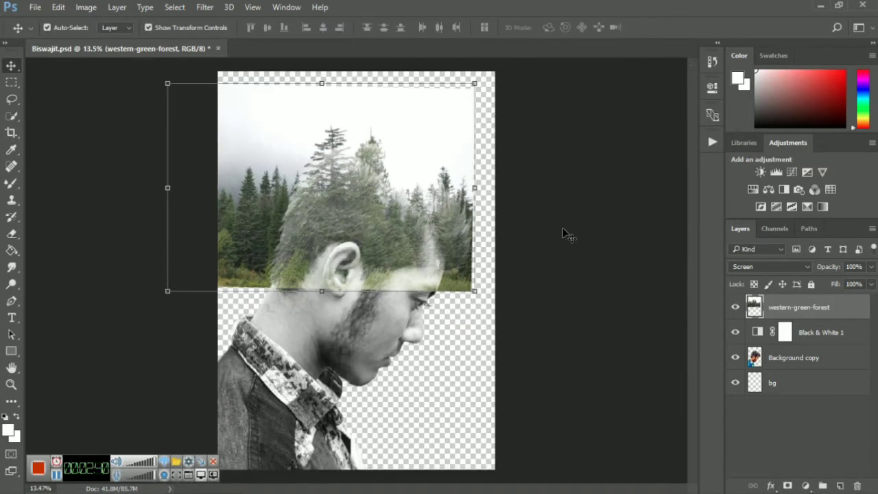
{"action": "left_click", "coordinate": [788, 384]}
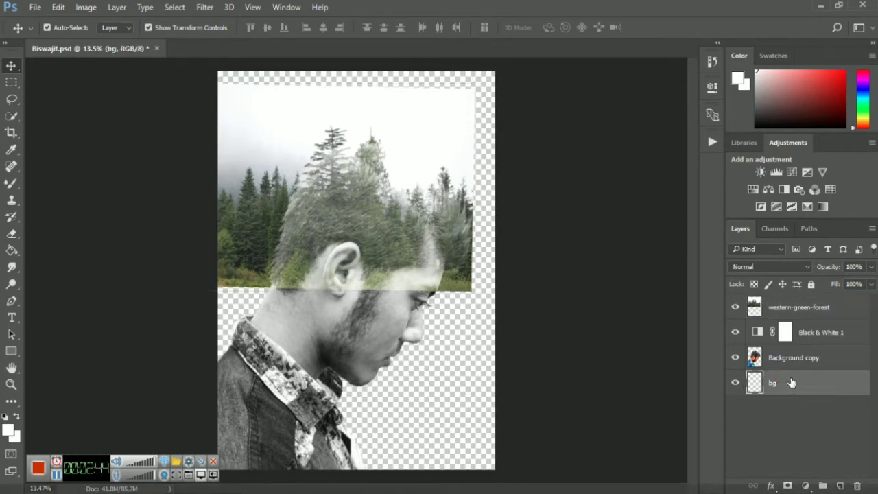
{"action": "key", "text": "alt+BackSpace"}
{"action": "key", "text": "alt+BackSpace"}
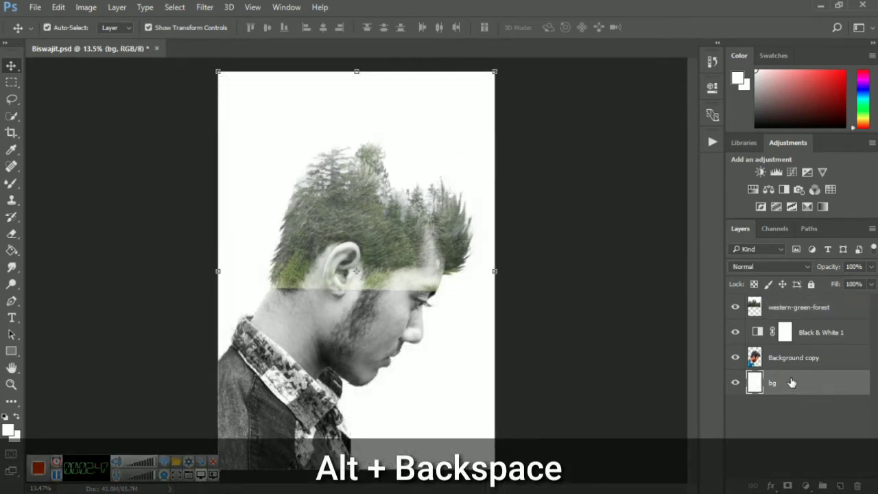
- Nudge the western-green-forest layer slightly down and left over the man's head
{"action": "left_click", "coordinate": [798, 308]}
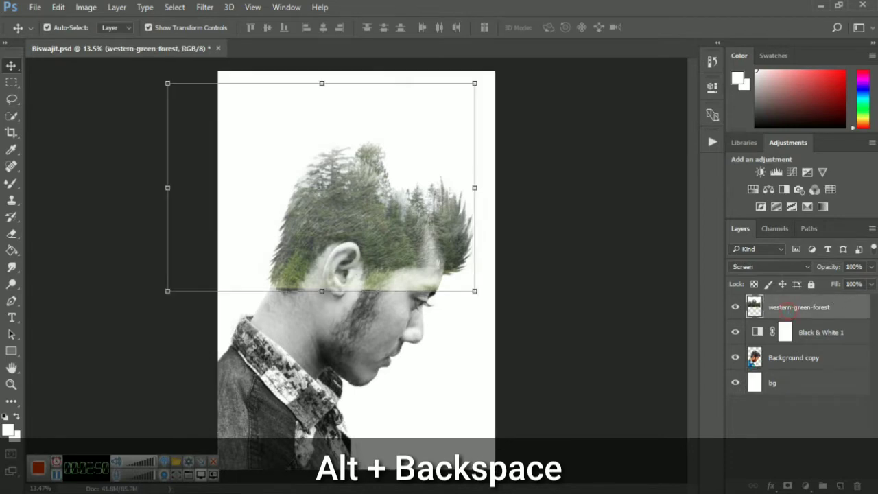
{"action": "scroll", "coordinate": [232, 290], "scroll_direction": "up", "scroll_amount": 3}
{"action": "scroll", "coordinate": [538, 236], "scroll_direction": "up", "scroll_amount": 2}
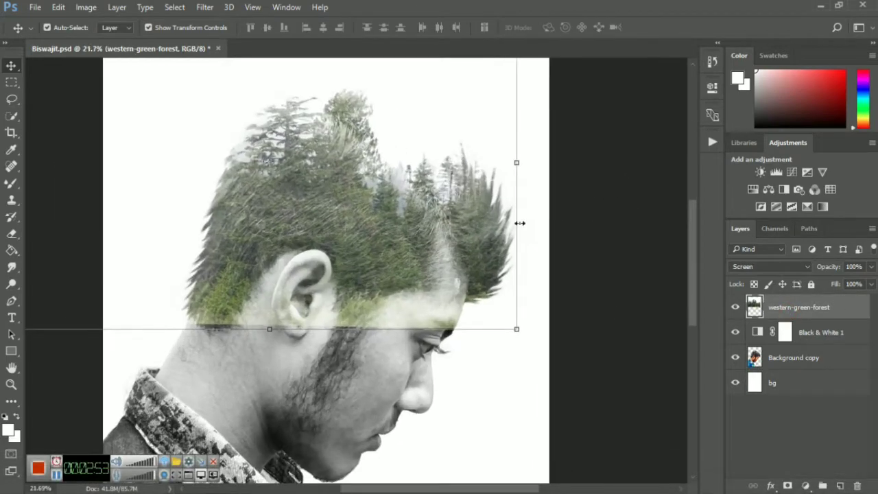
{"action": "key", "text": "shift+Down"}
{"action": "key", "text": "shift+Down"}
{"action": "key", "text": "shift+Down"}
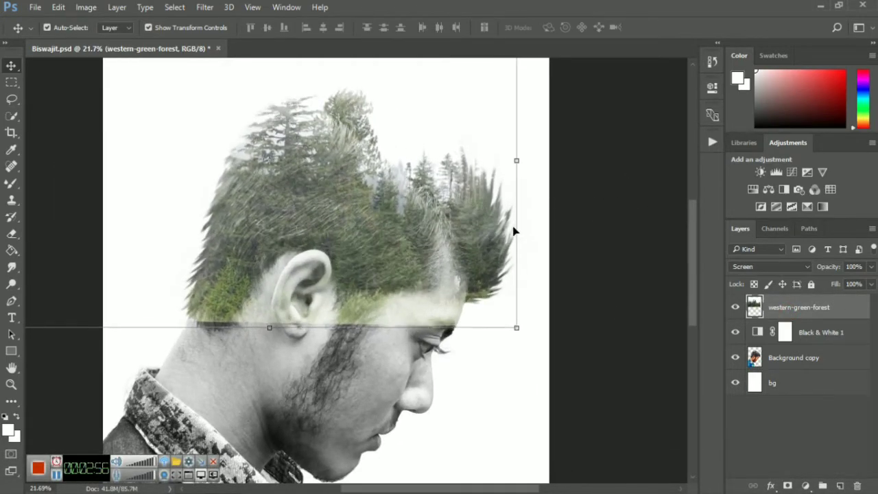
{"action": "key", "text": "shift+Down"}
{"action": "key", "text": "shift+Down"}
{"action": "key", "text": "shift+Down"}
{"action": "key", "text": "shift+Down"}
{"action": "key", "text": "shift+Down"}
{"action": "key", "text": "shift+Down"}
{"action": "key", "text": "shift+Down"}
{"action": "key", "text": "shift+Down"}
{"action": "key", "text": "shift+Down"}
{"action": "key", "text": "shift+Down"}
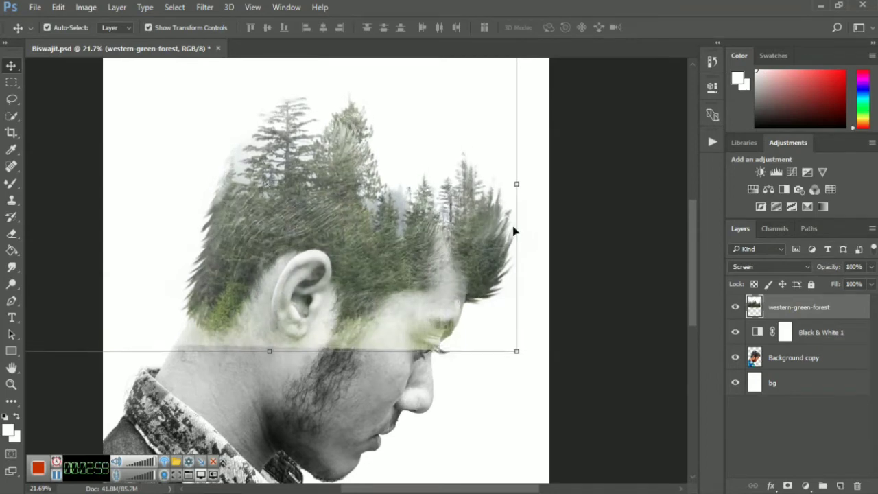
{"action": "key", "text": "shift+Down"}
{"action": "key", "text": "shift+Down"}
{"action": "key", "text": "shift+Down"}
{"action": "key", "text": "shift+Down"}
{"action": "key", "text": "shift+Down"}
{"action": "key", "text": "shift+Down"}
{"action": "key", "text": "shift+Left"}
{"action": "key", "text": "shift+Left"}
{"action": "key", "text": "shift+Left"}
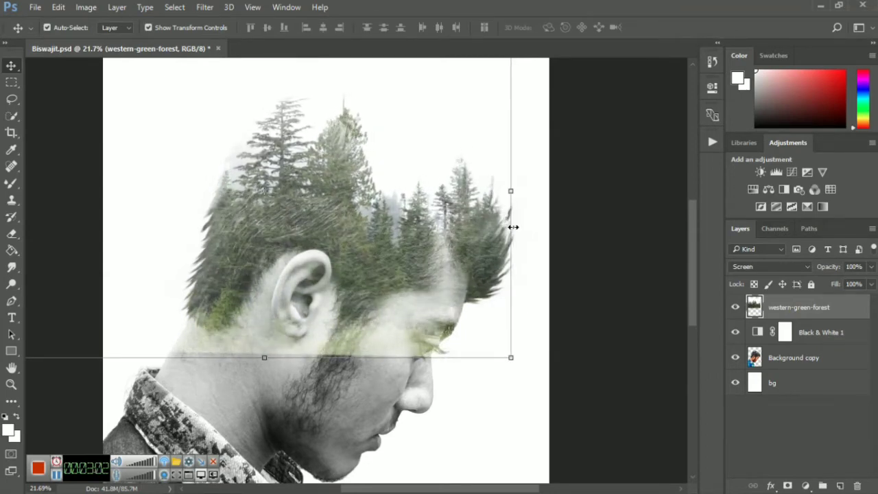
{"action": "key", "text": "shift+Up"}
{"action": "key", "text": "shift+Up"}
{"action": "key", "text": "shift+Up"}
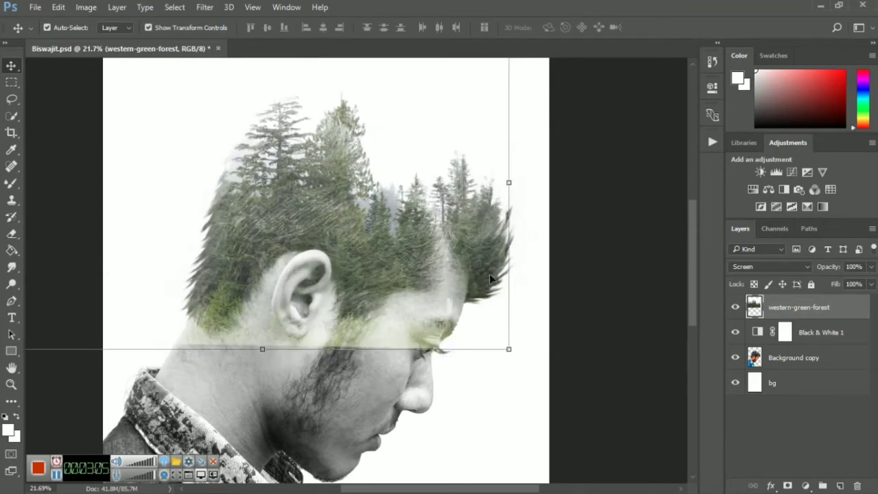
- Erase the forest from the cheek, ear and neck with a soft round Eraser
{"action": "left_click", "coordinate": [11, 236]}
{"action": "right_click", "coordinate": [290, 275]}
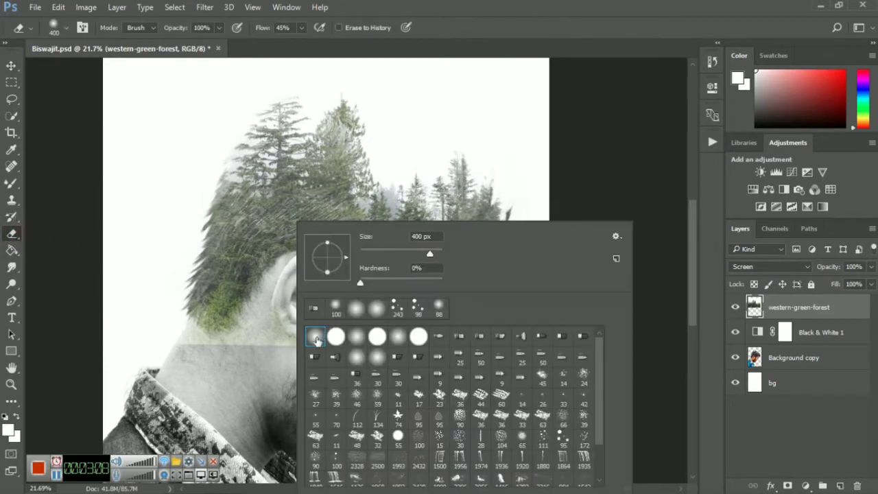
{"action": "left_click", "coordinate": [452, 25]}
{"action": "scroll", "coordinate": [385, 302], "scroll_direction": "up", "scroll_amount": 1}
{"action": "scroll", "coordinate": [384, 302], "scroll_direction": "up", "scroll_amount": 3}
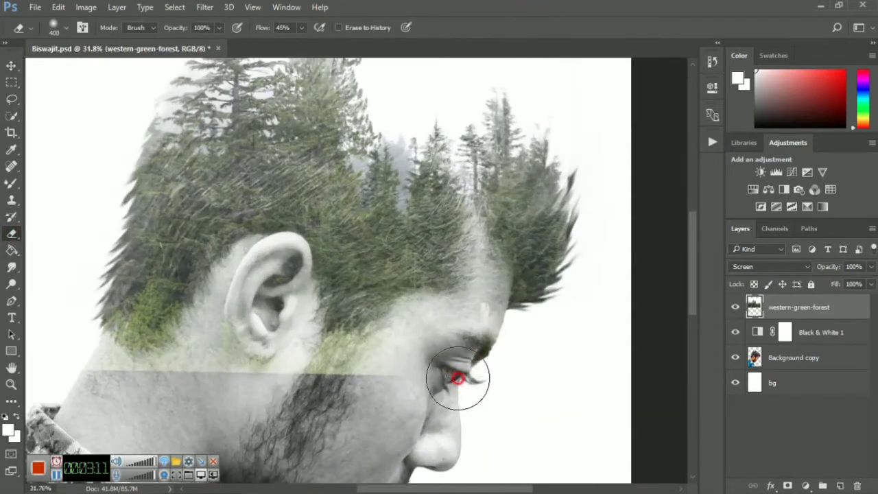
{"action": "mouse_move", "coordinate": [364, 397]}
{"action": "left_mouse_down"}
{"action": "mouse_move", "coordinate": [310, 406]}
{"action": "mouse_move", "coordinate": [275, 241]}
{"action": "mouse_move", "coordinate": [222, 355]}
{"action": "mouse_move", "coordinate": [55, 378]}
{"action": "left_mouse_up"}
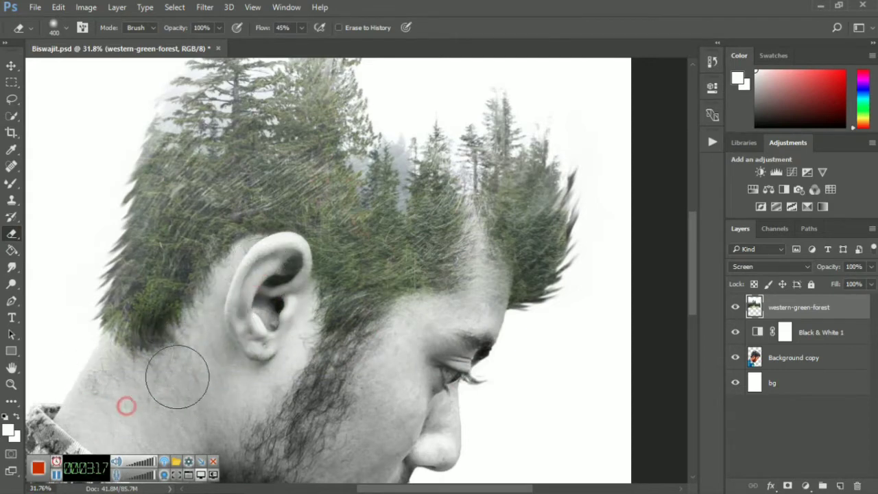
{"action": "scroll", "coordinate": [251, 339], "scroll_direction": "down", "scroll_amount": 3}
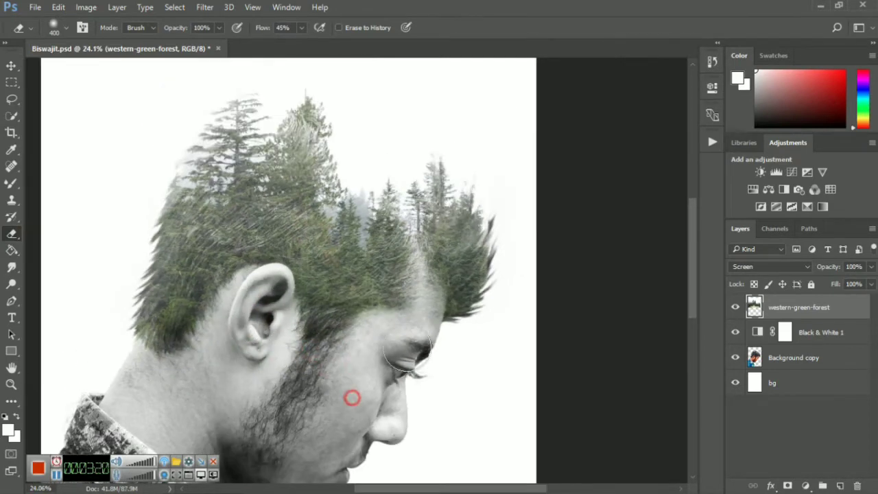
{"action": "scroll", "coordinate": [312, 116], "scroll_direction": "up", "scroll_amount": 2}
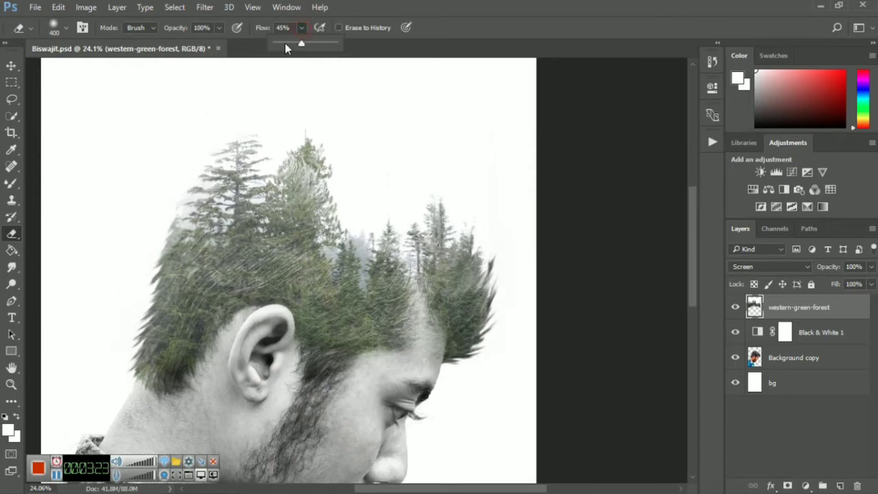
{"action": "scroll", "coordinate": [348, 341], "scroll_direction": "up", "scroll_amount": 4}
{"action": "mouse_move", "coordinate": [341, 300]}
{"action": "left_mouse_down"}
{"action": "mouse_move", "coordinate": [372, 289]}
{"action": "mouse_move", "coordinate": [282, 284]}
{"action": "left_mouse_up"}
{"action": "scroll", "coordinate": [309, 258], "scroll_direction": "down", "scroll_amount": 5}
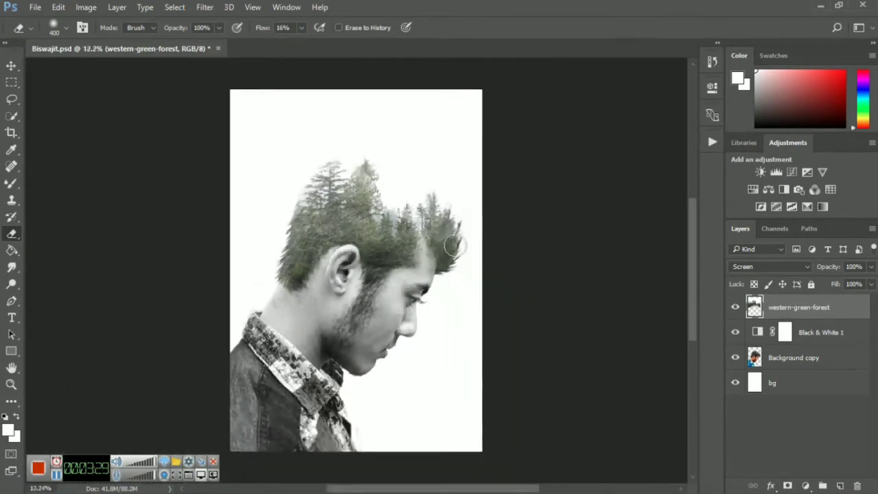
{"action": "scroll", "coordinate": [302, 347], "scroll_direction": "up", "scroll_amount": 1}
{"action": "scroll", "coordinate": [302, 348], "scroll_direction": "down", "scroll_amount": 1}
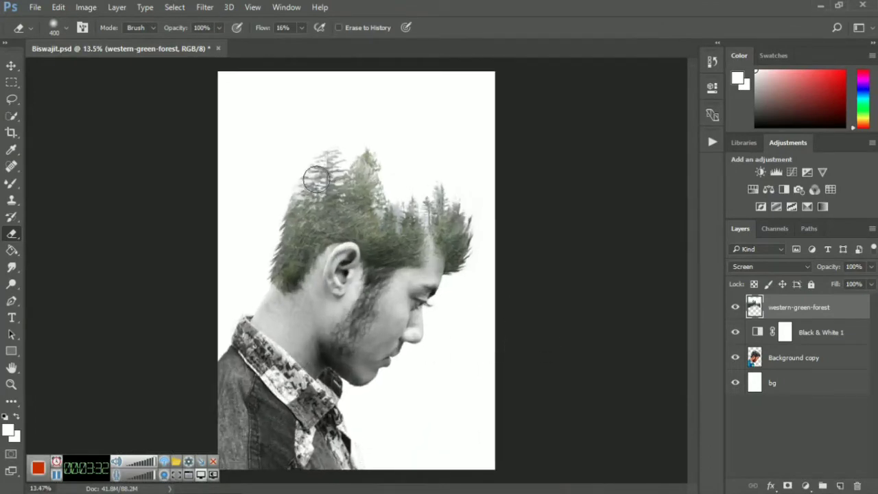
- Raise the forest layer's contrast to 100 with Brightness/Contrast
{"action": "left_click", "coordinate": [85, 7]}
{"action": "left_click", "coordinate": [274, 35]}
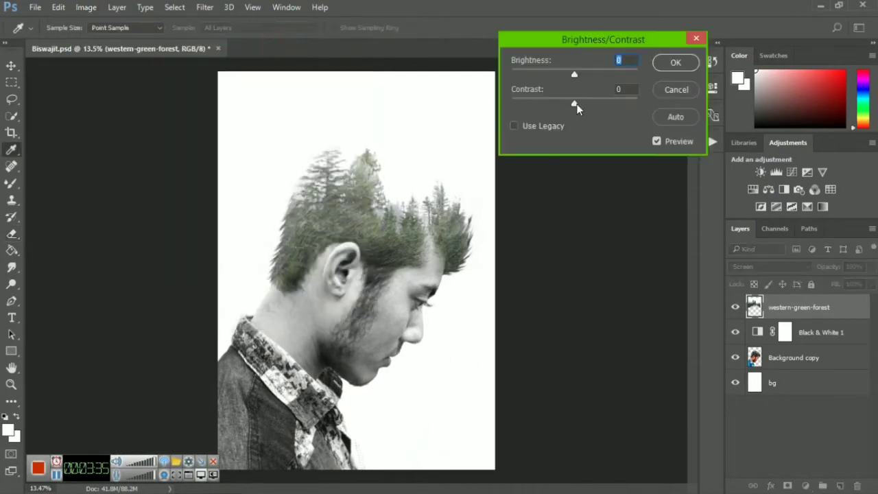
{"action": "left_click_drag", "start_coordinate": [575, 104], "coordinate": [682, 103]}
{"action": "left_click", "coordinate": [675, 64]}
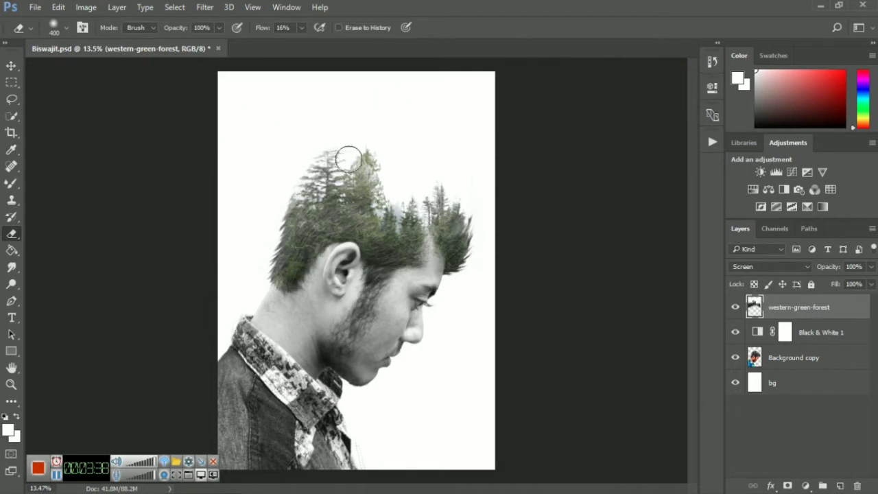
- Place the sky_11 sunset image from the roots folder into the poster
{"action": "scroll", "coordinate": [348, 159], "scroll_direction": "down", "scroll_amount": 1}
{"action": "scroll", "coordinate": [351, 162], "scroll_direction": "down", "scroll_amount": 2}
{"action": "scroll", "coordinate": [354, 165], "scroll_direction": "up", "scroll_amount": 2}
{"action": "scroll", "coordinate": [358, 167], "scroll_direction": "down", "scroll_amount": 2}
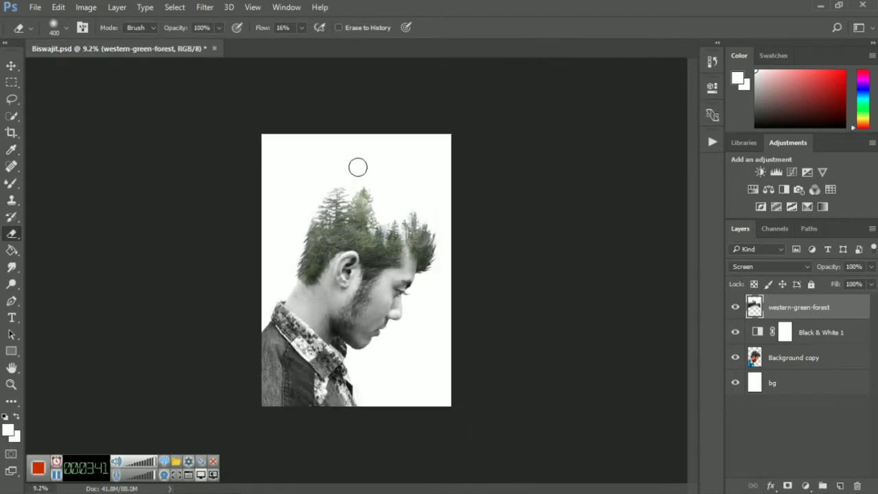
{"action": "scroll", "coordinate": [357, 167], "scroll_direction": "up", "scroll_amount": 1}
{"action": "scroll", "coordinate": [332, 185], "scroll_direction": "up", "scroll_amount": 1}
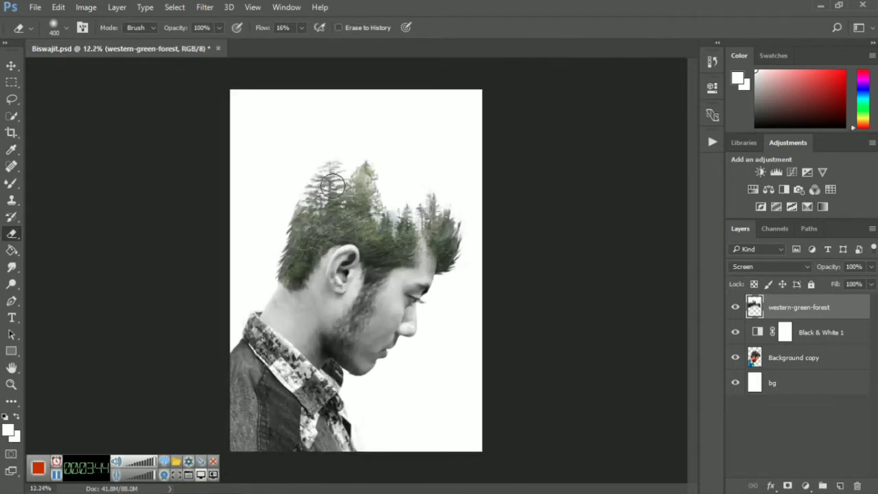
{"action": "scroll", "coordinate": [332, 184], "scroll_direction": "up", "scroll_amount": 1}
{"action": "scroll", "coordinate": [336, 184], "scroll_direction": "down", "scroll_amount": 1}
{"action": "scroll", "coordinate": [336, 238], "scroll_direction": "down", "scroll_amount": 2}
{"action": "scroll", "coordinate": [336, 238], "scroll_direction": "up", "scroll_amount": 1}
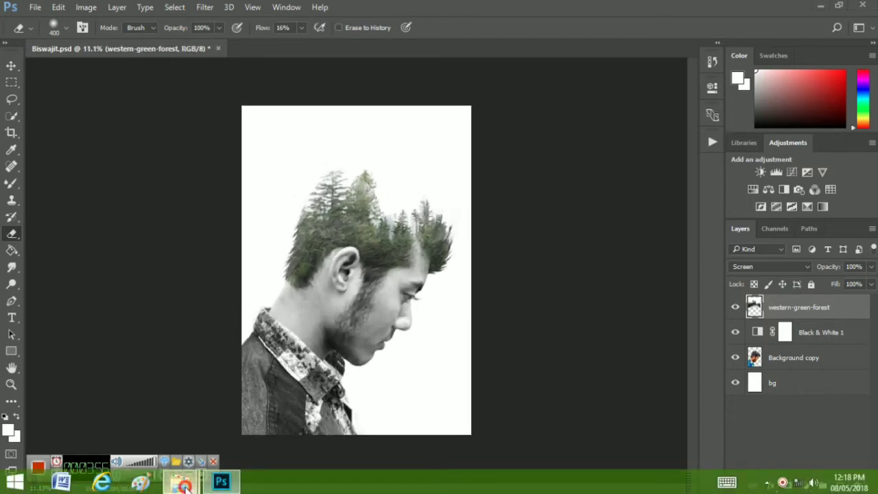
{"action": "mouse_move", "coordinate": [181, 482]}
{"action": "left_click", "coordinate": [175, 406]}
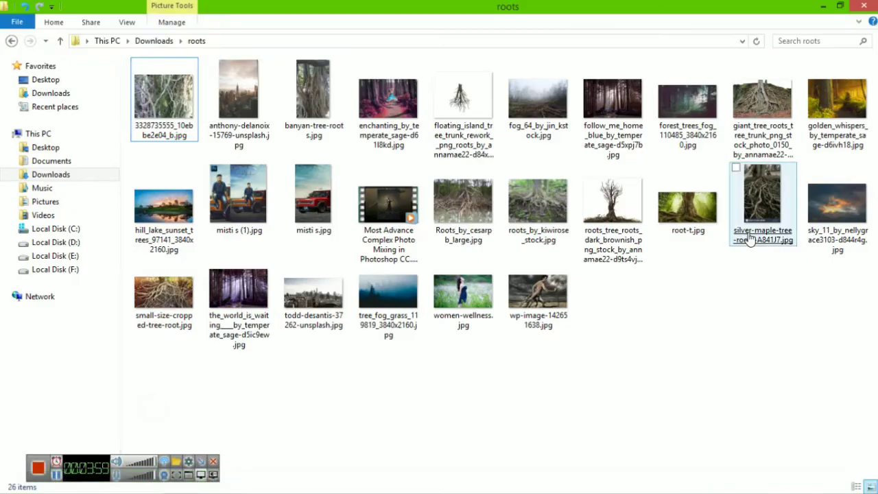
{"action": "mouse_move", "coordinate": [837, 206]}
{"action": "left_mouse_down"}
{"action": "mouse_move", "coordinate": [227, 487]}
{"action": "mouse_move", "coordinate": [357, 271]}
{"action": "mouse_move", "coordinate": [562, 490]}
{"action": "left_mouse_up"}
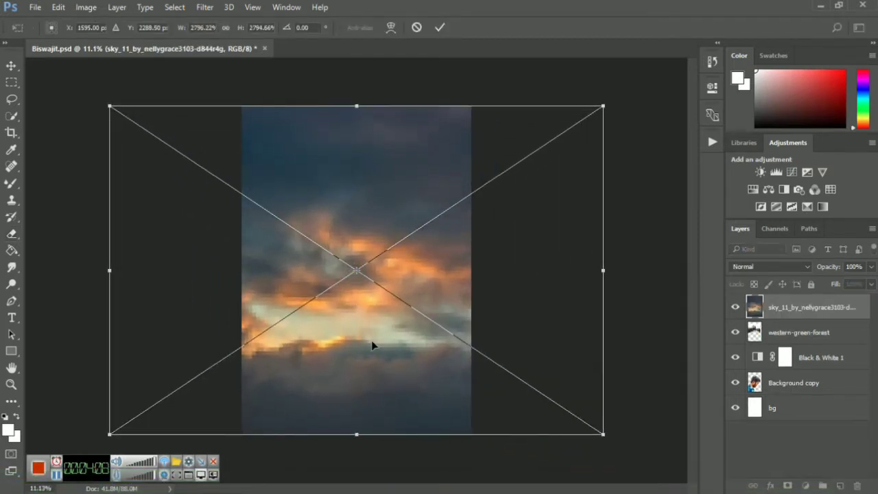
- Commit the placed sky_11 layer and set its blend mode to Multiply, after trying Overlay
{"action": "left_click", "coordinate": [439, 31]}
{"action": "key", "text": "ctrl+minus"}
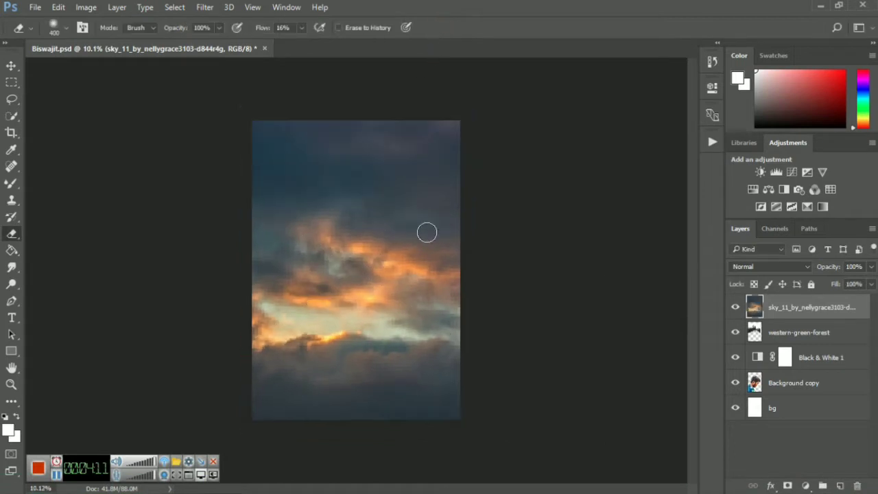
{"action": "left_click", "coordinate": [750, 267]}
{"action": "left_click", "coordinate": [745, 133]}
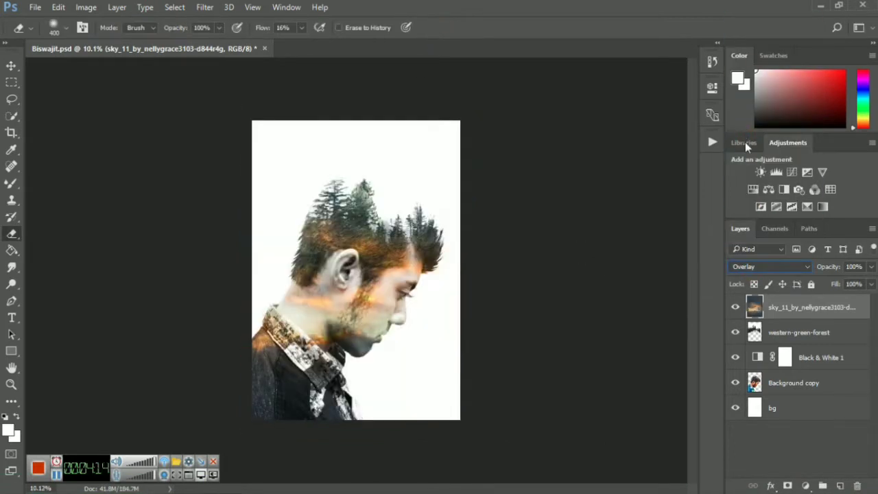
{"action": "left_click", "coordinate": [763, 267]}
{"action": "left_click", "coordinate": [740, 48]}
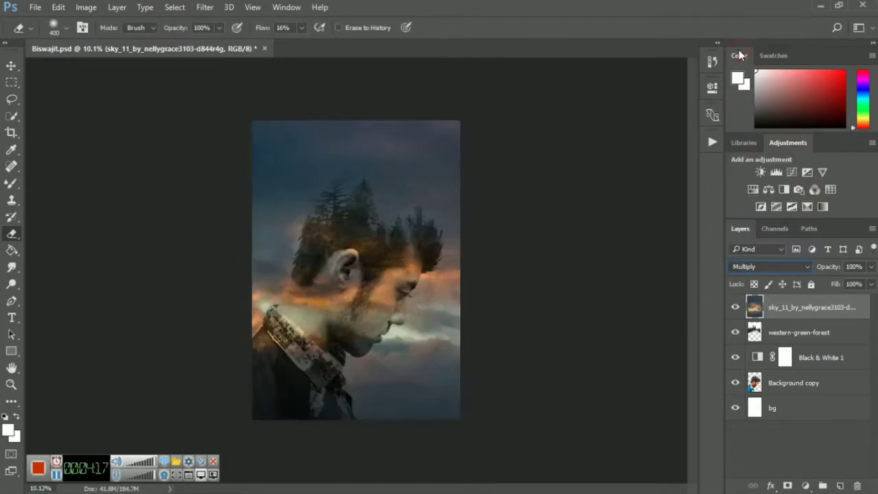
{"action": "left_click", "coordinate": [768, 267]}
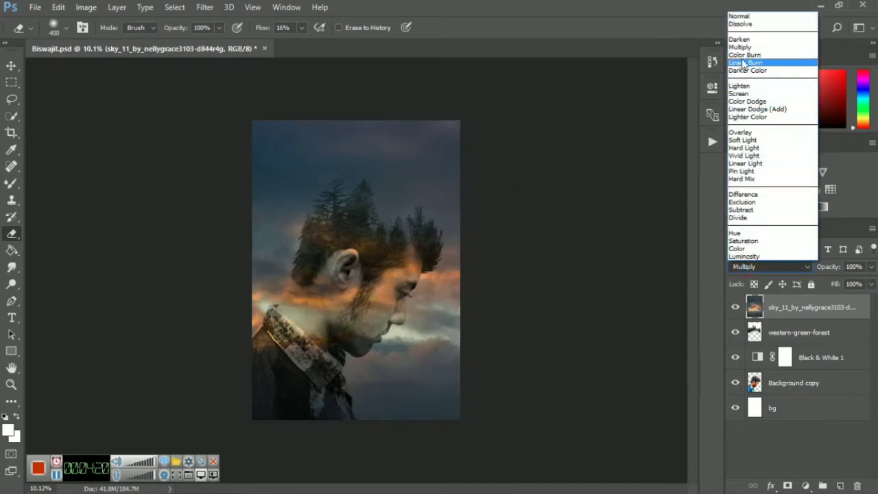
{"action": "left_click", "coordinate": [743, 41]}
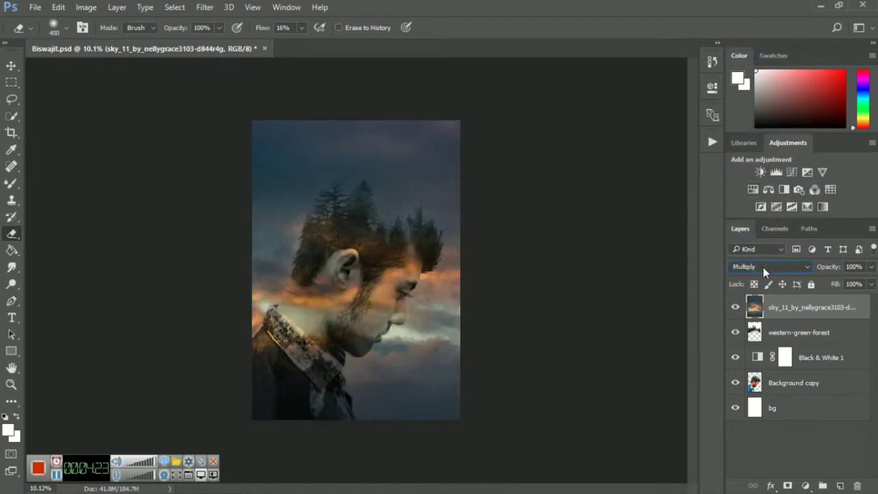
- Move and enlarge the sky layer to about 164% so clouds crown the forest hair
{"action": "left_click", "coordinate": [12, 66]}
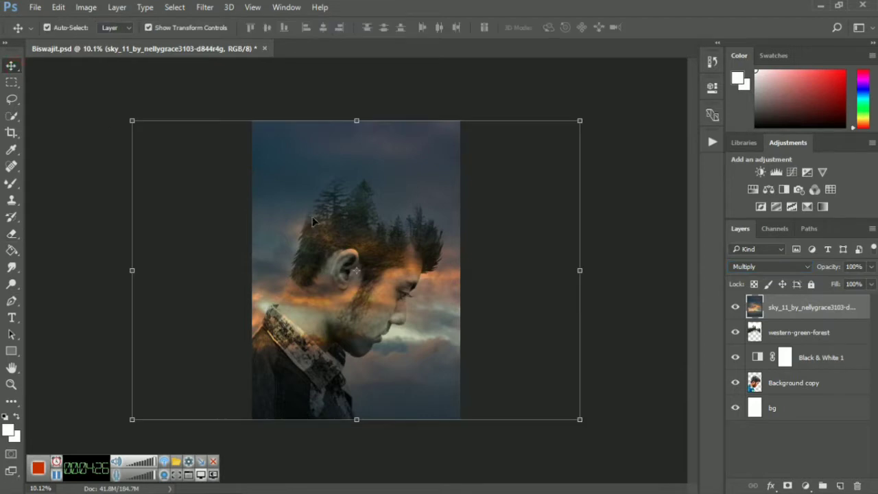
{"action": "mouse_move", "coordinate": [772, 315]}
{"action": "left_mouse_down"}
{"action": "mouse_move", "coordinate": [776, 338]}
{"action": "mouse_move", "coordinate": [750, 307]}
{"action": "left_mouse_up"}
{"action": "left_click_drag", "start_coordinate": [582, 421], "coordinate": [659, 462]}
{"action": "left_click_drag", "start_coordinate": [402, 399], "coordinate": [378, 272]}
{"action": "key", "text": "ctrl+minus"}
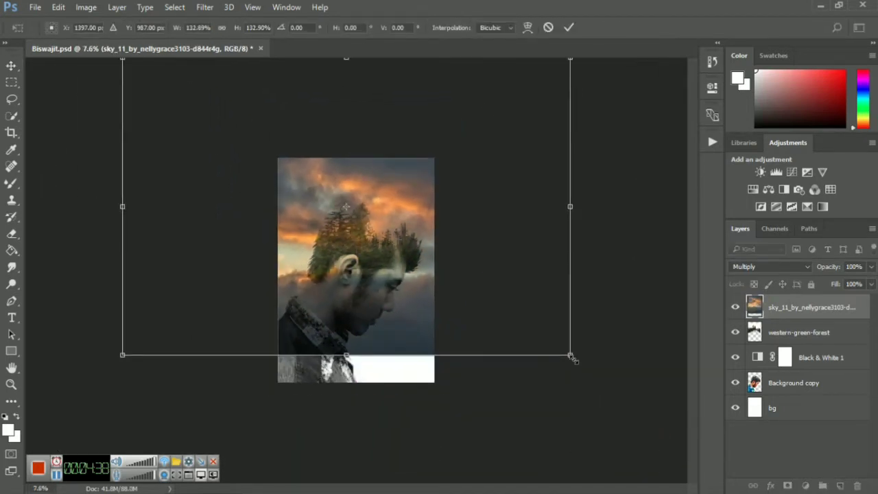
{"action": "left_click_drag", "start_coordinate": [575, 358], "coordinate": [619, 405]}
{"action": "mouse_move", "coordinate": [503, 375]}
{"action": "left_mouse_down"}
{"action": "mouse_move", "coordinate": [448, 318]}
{"action": "mouse_move", "coordinate": [441, 326]}
{"action": "mouse_move", "coordinate": [359, 319]}
{"action": "mouse_move", "coordinate": [420, 330]}
{"action": "left_mouse_up"}
{"action": "key", "text": "ctrl+plus"}
{"action": "key", "text": "ctrl+plus"}
{"action": "key", "text": "ctrl+minus"}
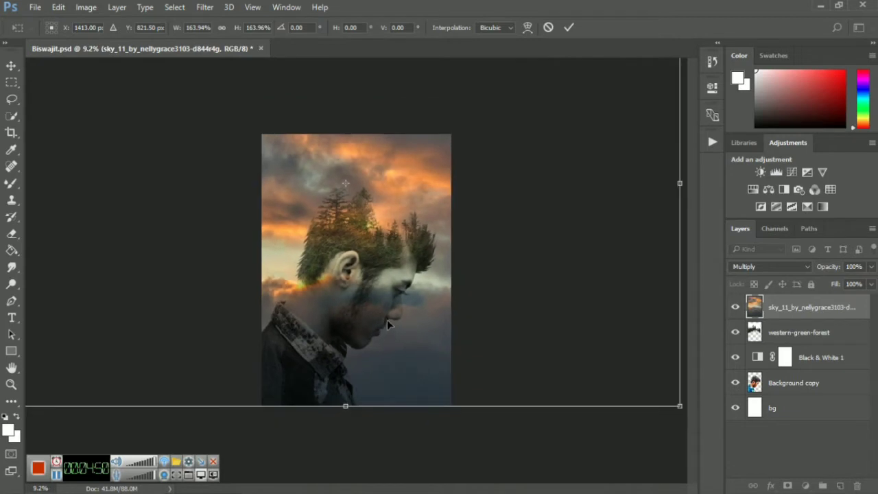
{"action": "key", "text": "ctrl+plus"}
{"action": "left_click", "coordinate": [569, 26]}
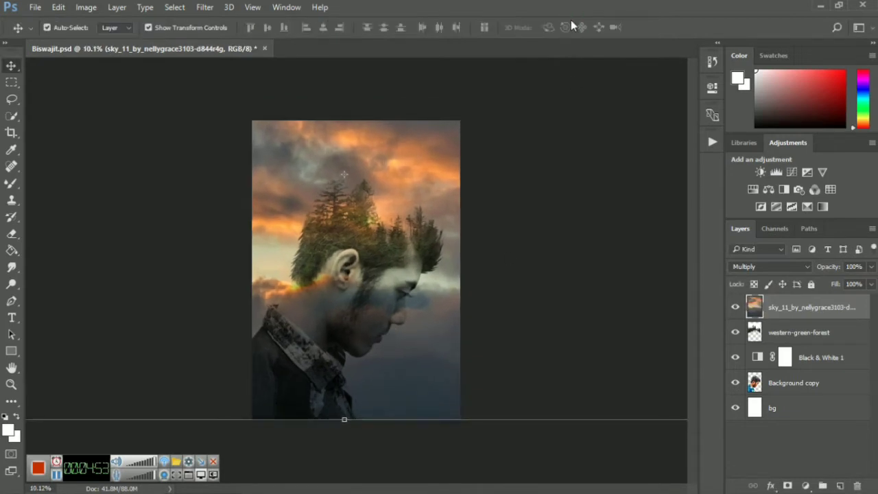
{"action": "left_click", "coordinate": [11, 384]}
- On the Background copy layer, quick-select the man's face, neck and collar
{"action": "left_click_drag", "start_coordinate": [402, 294], "coordinate": [409, 289]}
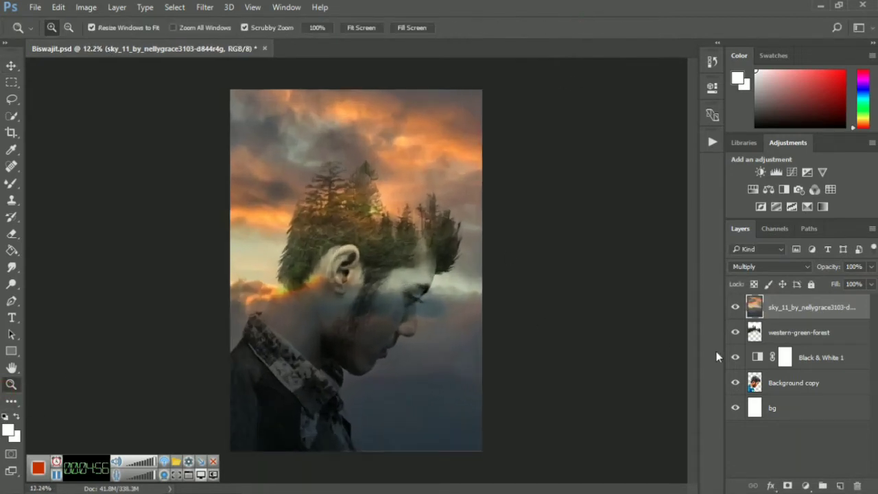
{"action": "key", "text": "e"}
{"action": "scroll", "coordinate": [351, 323], "scroll_direction": "up", "scroll_amount": 2}
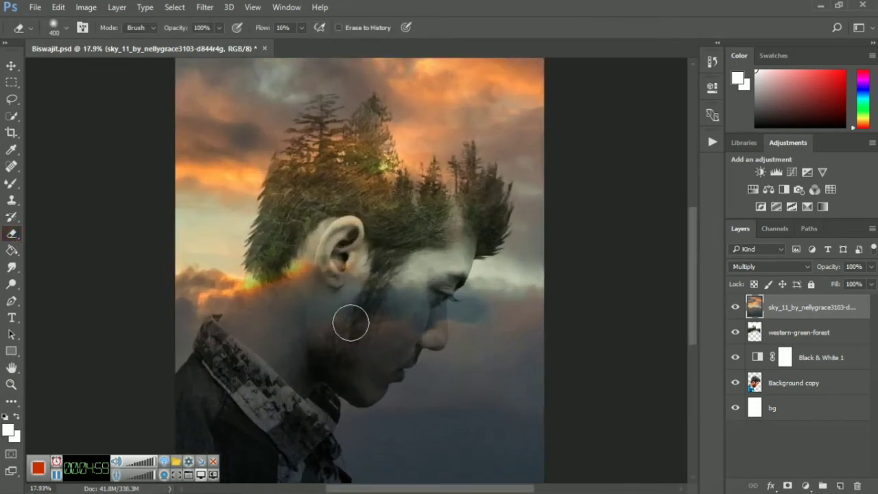
{"action": "left_click", "coordinate": [775, 386]}
{"action": "key", "text": "w"}
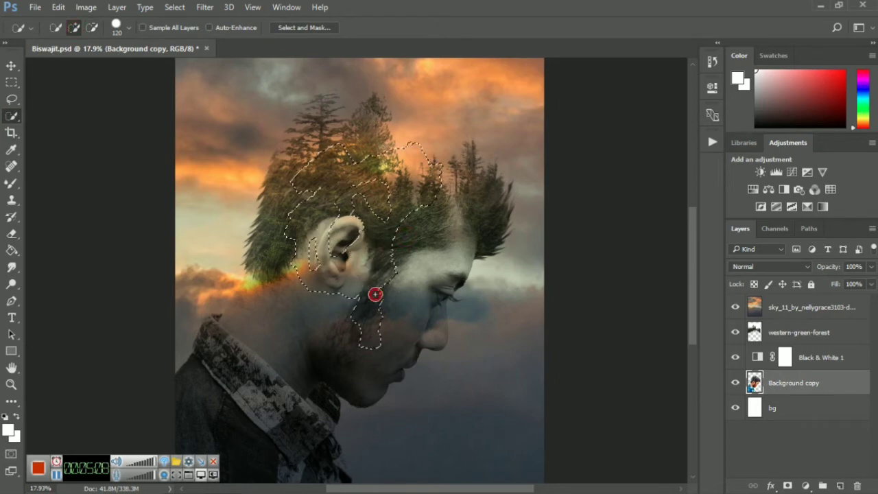
{"action": "left_click_drag", "start_coordinate": [375, 294], "coordinate": [222, 412]}
- Extend the selection over the forest hair and collar, then reselect the sunset sky layer
{"action": "scroll", "coordinate": [361, 288], "scroll_direction": "up", "scroll_amount": 1}
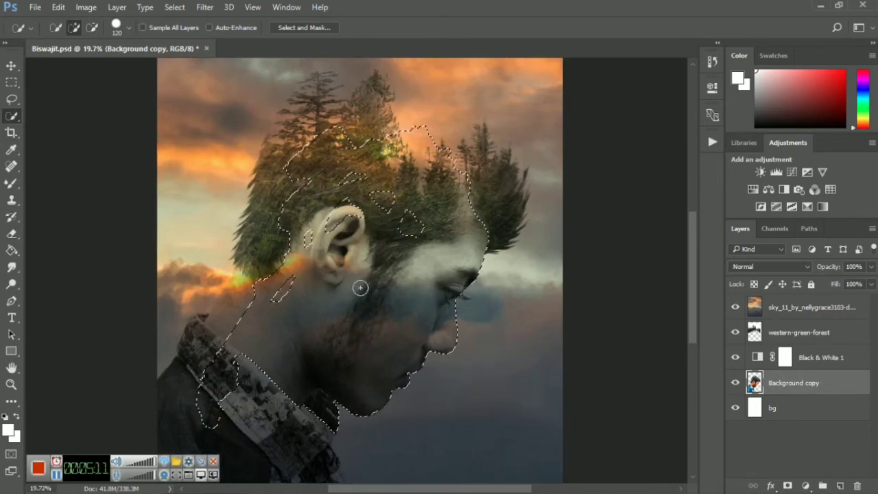
{"action": "key", "text": "bracketright"}
{"action": "key", "text": "bracketright"}
{"action": "key", "text": "bracketright"}
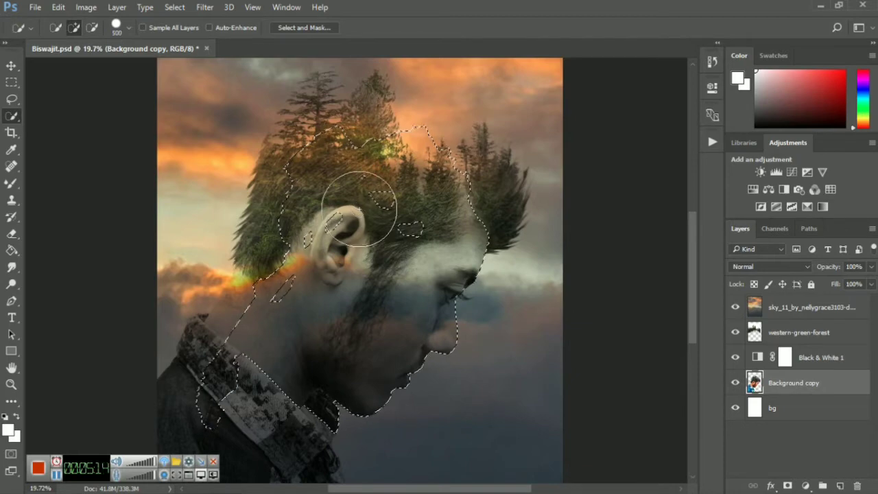
{"action": "key", "text": "bracketright"}
{"action": "key", "text": "bracketright"}
{"action": "mouse_move", "coordinate": [359, 208]}
{"action": "left_mouse_down"}
{"action": "mouse_move", "coordinate": [411, 225]}
{"action": "mouse_move", "coordinate": [463, 176]}
{"action": "mouse_move", "coordinate": [220, 432]}
{"action": "mouse_move", "coordinate": [262, 315]}
{"action": "mouse_move", "coordinate": [251, 443]}
{"action": "left_mouse_up"}
{"action": "key", "text": "ctrl+minus"}
{"action": "key", "text": "ctrl+minus"}
{"action": "mouse_move", "coordinate": [306, 411]}
{"action": "left_mouse_down"}
{"action": "mouse_move", "coordinate": [322, 433]}
{"action": "mouse_move", "coordinate": [318, 402]}
{"action": "left_mouse_up"}
{"action": "scroll", "coordinate": [378, 295], "scroll_direction": "up", "scroll_amount": 2}
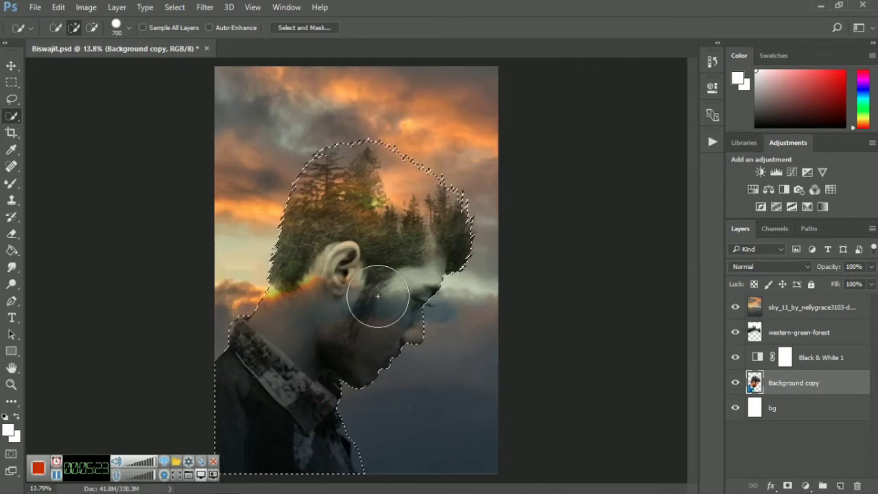
{"action": "left_click", "coordinate": [792, 308]}
{"action": "left_click", "coordinate": [138, 249]}
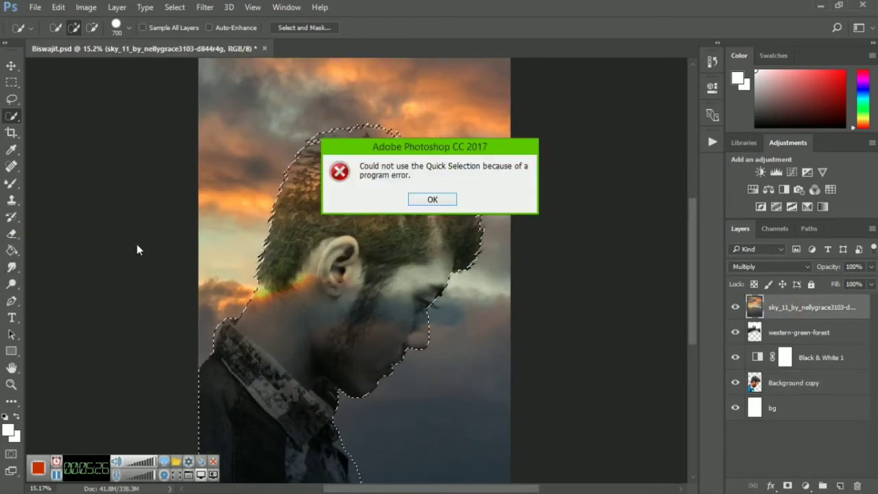
{"action": "key", "text": "Return"}
- Softly erase the sunset sky from the cheek, nose, collar and neck at 16% flow
{"action": "left_click", "coordinate": [11, 234]}
{"action": "scroll", "coordinate": [320, 309], "scroll_direction": "up", "scroll_amount": 1}
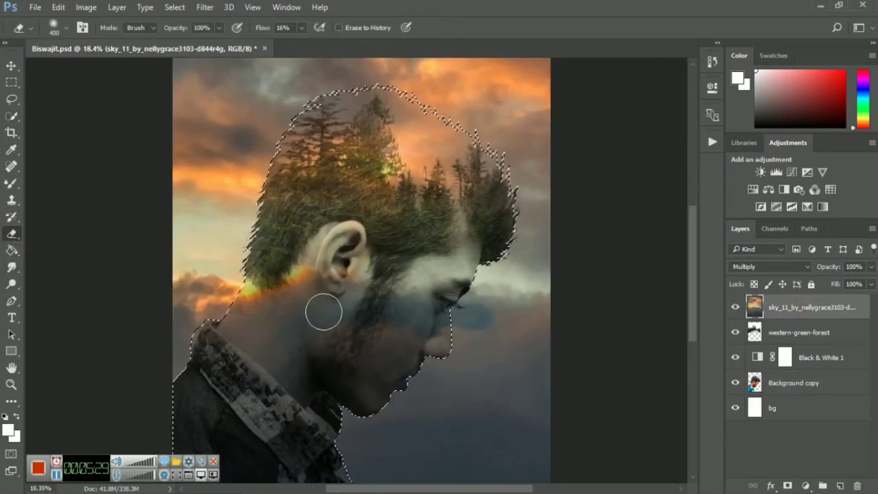
{"action": "scroll", "coordinate": [325, 313], "scroll_direction": "down", "scroll_amount": 2}
{"action": "scroll", "coordinate": [342, 337], "scroll_direction": "up", "scroll_amount": 1}
{"action": "scroll", "coordinate": [336, 339], "scroll_direction": "up", "scroll_amount": 3}
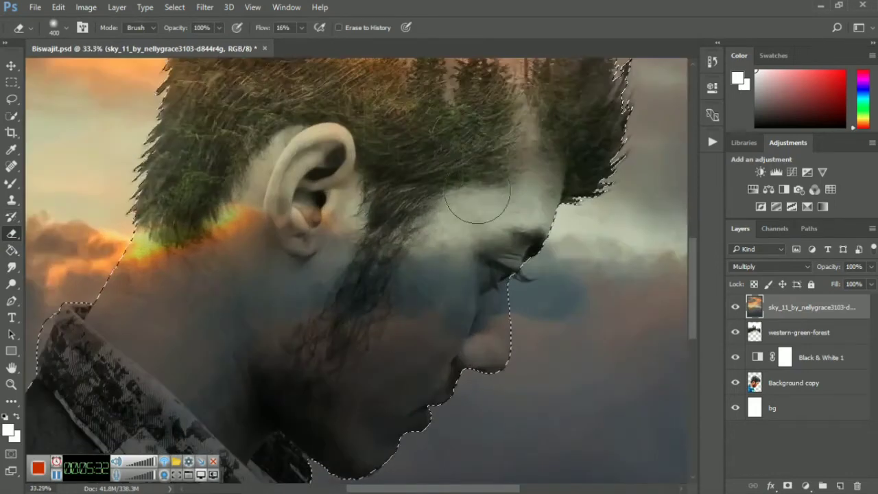
{"action": "mouse_move", "coordinate": [473, 199]}
{"action": "left_mouse_down"}
{"action": "mouse_move", "coordinate": [480, 309]}
{"action": "mouse_move", "coordinate": [403, 276]}
{"action": "mouse_move", "coordinate": [263, 284]}
{"action": "mouse_move", "coordinate": [313, 186]}
{"action": "mouse_move", "coordinate": [151, 314]}
{"action": "mouse_move", "coordinate": [291, 271]}
{"action": "mouse_move", "coordinate": [304, 421]}
{"action": "mouse_move", "coordinate": [402, 421]}
{"action": "mouse_move", "coordinate": [519, 245]}
{"action": "mouse_move", "coordinate": [352, 389]}
{"action": "mouse_move", "coordinate": [280, 402]}
{"action": "mouse_move", "coordinate": [411, 290]}
{"action": "left_mouse_up"}
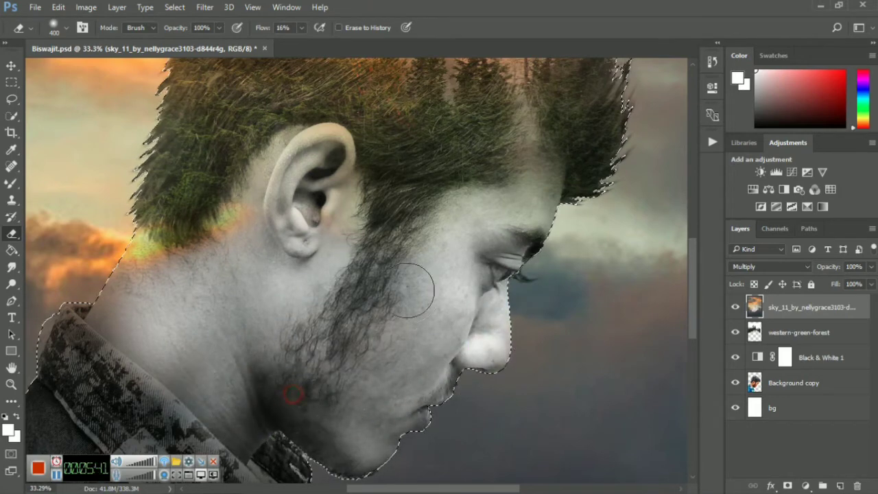
{"action": "scroll", "coordinate": [411, 290], "scroll_direction": "left", "scroll_amount": 3}
{"action": "scroll", "coordinate": [219, 435], "scroll_direction": "down", "scroll_amount": 3}
{"action": "mouse_move", "coordinate": [204, 234]}
{"action": "left_mouse_down"}
{"action": "mouse_move", "coordinate": [255, 406]}
{"action": "mouse_move", "coordinate": [421, 323]}
{"action": "mouse_move", "coordinate": [394, 366]}
{"action": "mouse_move", "coordinate": [333, 372]}
{"action": "mouse_move", "coordinate": [416, 412]}
{"action": "mouse_move", "coordinate": [449, 478]}
{"action": "mouse_move", "coordinate": [441, 458]}
{"action": "mouse_move", "coordinate": [309, 363]}
{"action": "mouse_move", "coordinate": [233, 468]}
{"action": "left_mouse_up"}
- Clear the remaining sky from the neck, ear, hairline and forehead
{"action": "scroll", "coordinate": [385, 362], "scroll_direction": "down", "scroll_amount": 3}
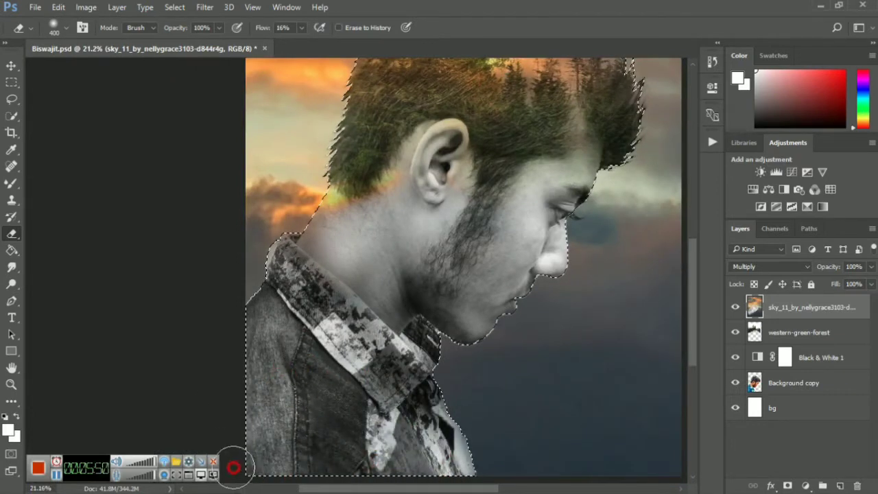
{"action": "mouse_move", "coordinate": [421, 309]}
{"action": "left_mouse_down"}
{"action": "mouse_move", "coordinate": [274, 290]}
{"action": "mouse_move", "coordinate": [374, 260]}
{"action": "mouse_move", "coordinate": [402, 294]}
{"action": "left_mouse_up"}
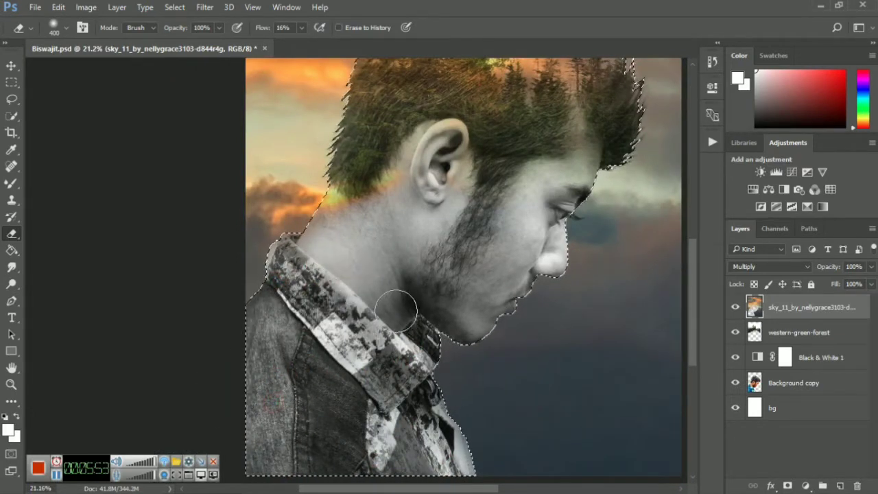
{"action": "scroll", "coordinate": [386, 226], "scroll_direction": "up", "scroll_amount": 2}
{"action": "left_click_drag", "start_coordinate": [335, 255], "coordinate": [358, 161]}
{"action": "left_click_drag", "start_coordinate": [419, 159], "coordinate": [182, 340]}
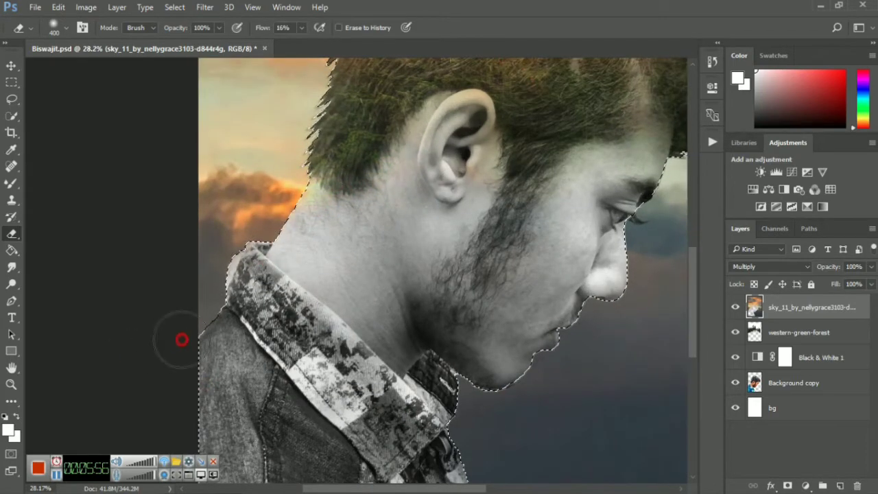
{"action": "scroll", "coordinate": [411, 411], "scroll_direction": "down", "scroll_amount": 3}
{"action": "scroll", "coordinate": [505, 186], "scroll_direction": "up", "scroll_amount": 4}
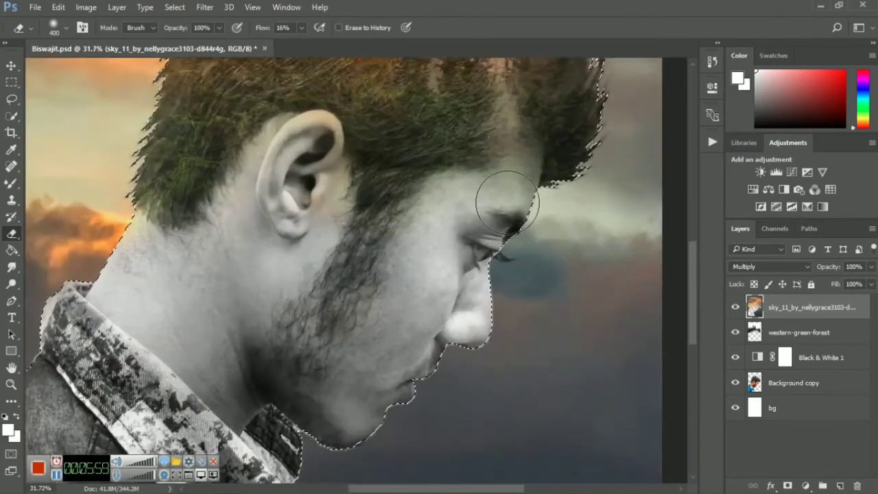
{"action": "mouse_move", "coordinate": [506, 186]}
{"action": "left_mouse_down"}
{"action": "mouse_move", "coordinate": [525, 173]}
{"action": "mouse_move", "coordinate": [478, 192]}
{"action": "mouse_move", "coordinate": [480, 249]}
{"action": "mouse_move", "coordinate": [323, 278]}
{"action": "mouse_move", "coordinate": [265, 162]}
{"action": "left_mouse_up"}
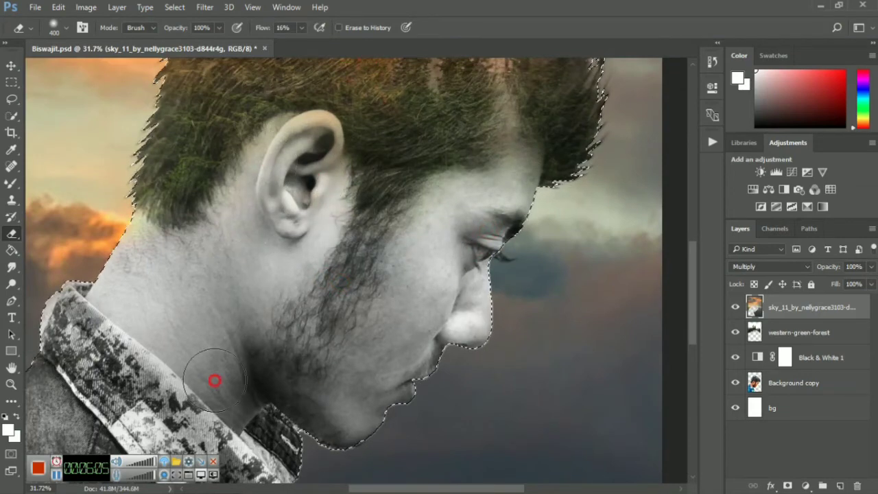
{"action": "scroll", "coordinate": [388, 397], "scroll_direction": "down", "scroll_amount": 3}
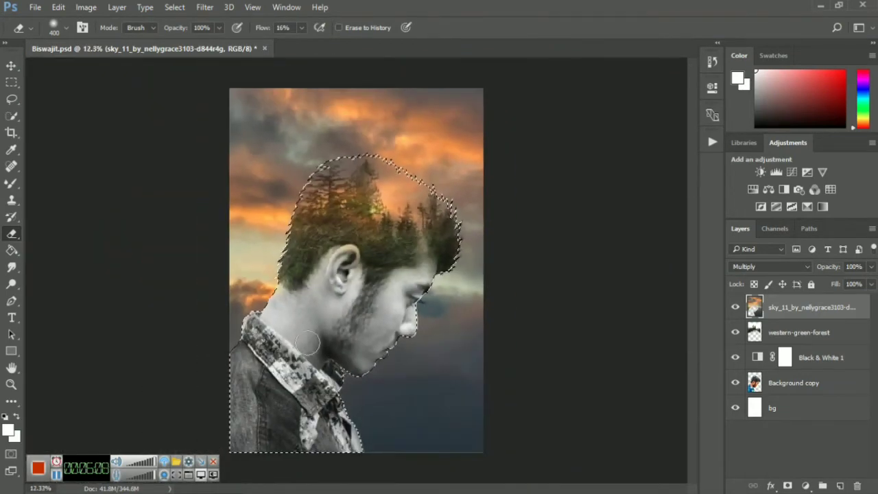
- Deselect the man's silhouette selection
{"action": "left_click", "coordinate": [11, 115]}
{"action": "right_click", "coordinate": [288, 175]}
{"action": "left_click", "coordinate": [318, 185]}
{"action": "scroll", "coordinate": [549, 325], "scroll_direction": "down", "scroll_amount": 1}
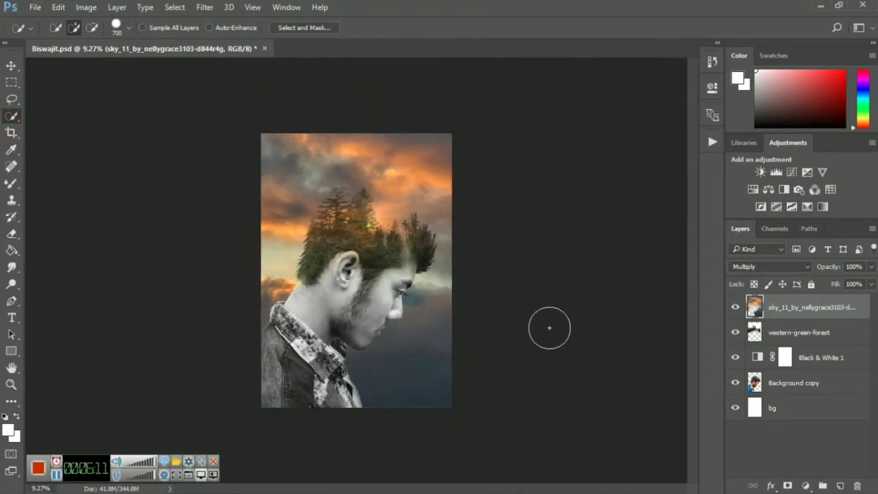
{"action": "scroll", "coordinate": [497, 300], "scroll_direction": "up", "scroll_amount": 1}
- Raise the sunset sky's brightness to 51 with Brightness/Contrast
{"action": "left_click", "coordinate": [86, 7]}
{"action": "left_click", "coordinate": [268, 37]}
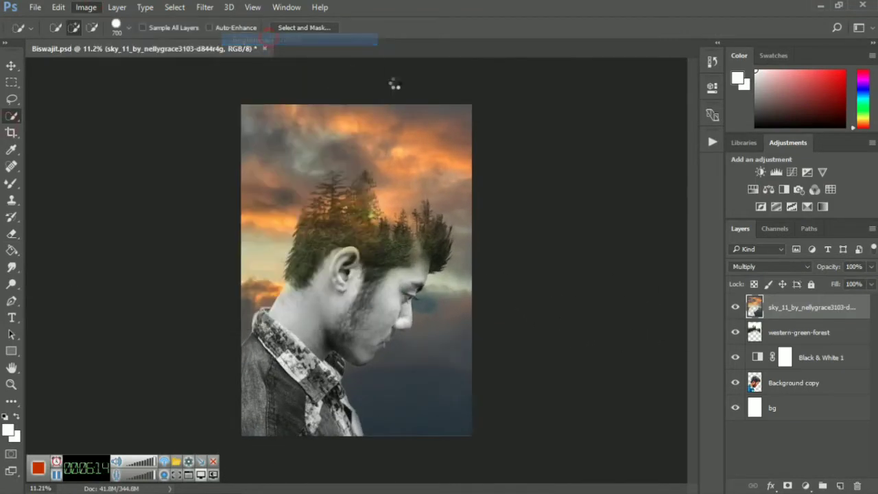
{"action": "left_click_drag", "start_coordinate": [578, 77], "coordinate": [754, 86]}
{"action": "left_click", "coordinate": [673, 67]}
{"action": "key", "text": "w"}
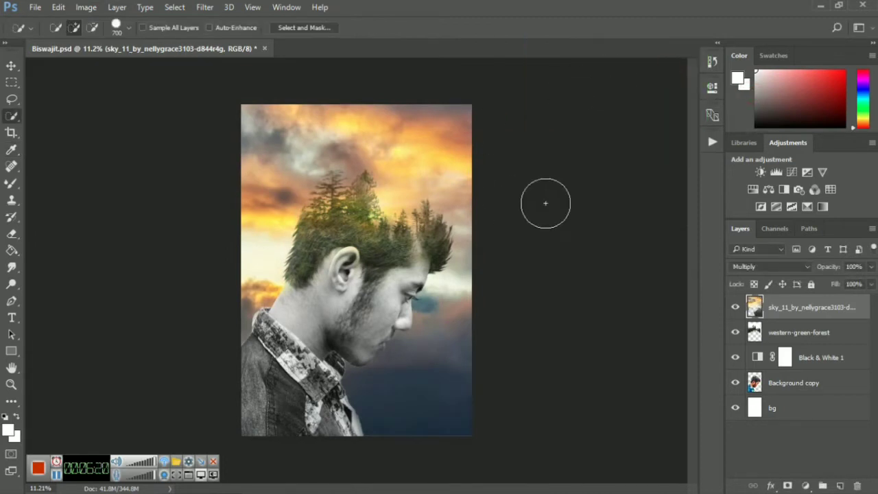
{"action": "scroll", "coordinate": [545, 203], "scroll_direction": "down", "scroll_amount": 1}
{"action": "scroll", "coordinate": [515, 212], "scroll_direction": "up", "scroll_amount": 2}
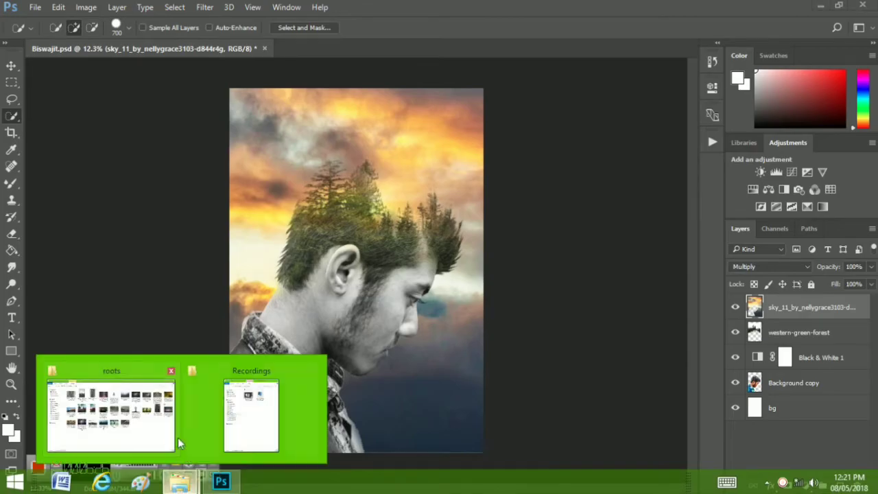
- Locate the flying bird brushes image in the nested Downloads folder
{"action": "left_click", "coordinate": [175, 434]}
{"action": "left_click", "coordinate": [13, 40]}
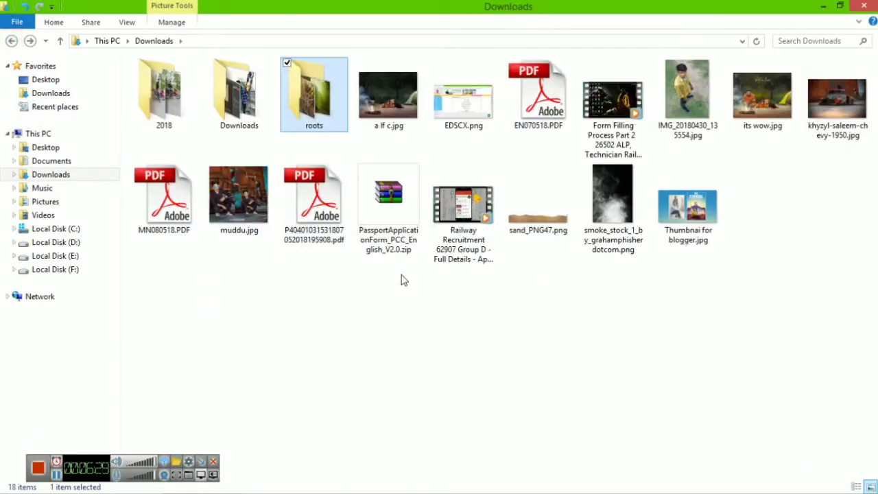
{"action": "double_click", "coordinate": [233, 110]}
{"action": "left_click", "coordinate": [671, 149]}
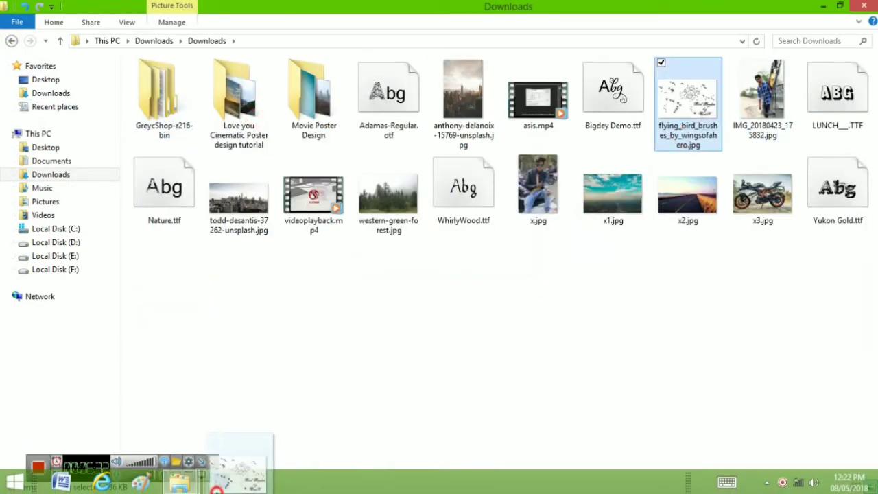
{"action": "left_click", "coordinate": [226, 480]}
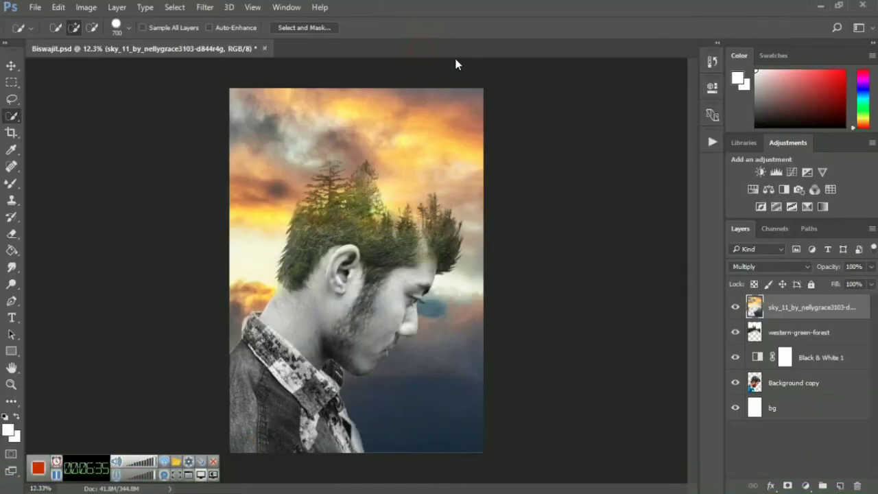
- Open flying_bird_brushes.jpg and erase its white background with the Magic Eraser
{"action": "left_click_drag", "start_coordinate": [420, 59], "coordinate": [457, 63]}
{"action": "key", "text": "bracketleft"}
{"action": "key", "text": "bracketleft"}
{"action": "key", "text": "bracketleft"}
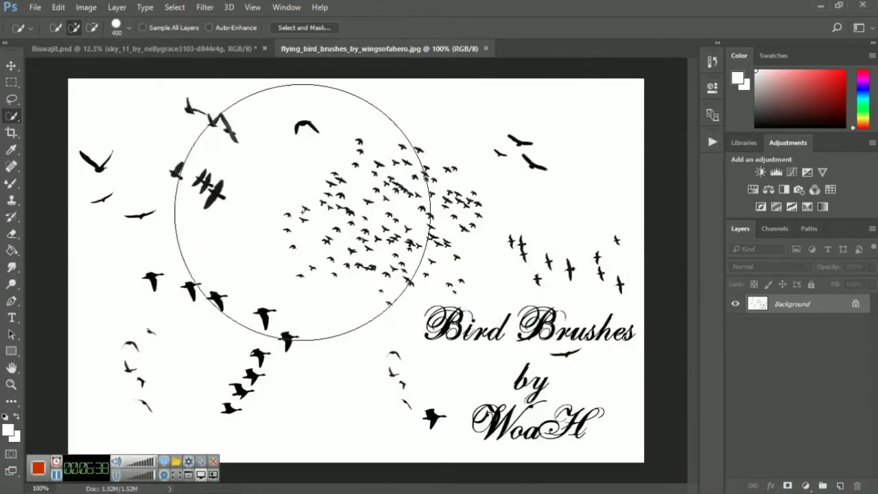
{"action": "key", "text": "bracketleft"}
{"action": "key", "text": "bracketleft"}
{"action": "key", "text": "bracketleft"}
{"action": "scroll", "coordinate": [441, 232], "scroll_direction": "down", "scroll_amount": 2}
{"action": "scroll", "coordinate": [234, 201], "scroll_direction": "up", "scroll_amount": 1}
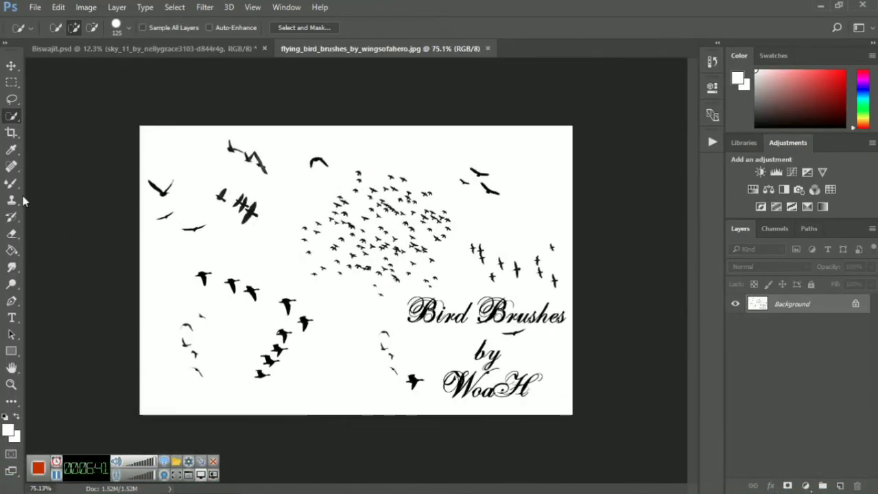
{"action": "left_click_drag", "start_coordinate": [12, 235], "coordinate": [44, 258]}
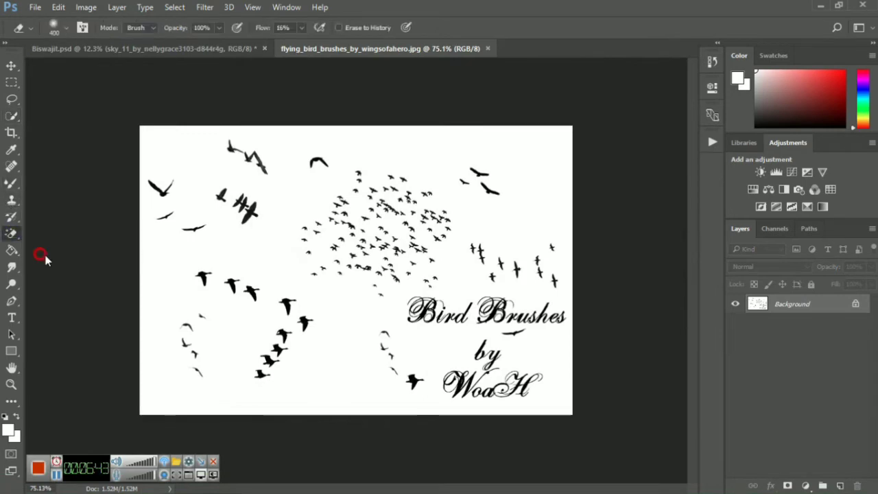
{"action": "left_click", "coordinate": [301, 207]}
{"action": "scroll", "coordinate": [395, 192], "scroll_direction": "up", "scroll_amount": 1}
{"action": "scroll", "coordinate": [395, 190], "scroll_direction": "down", "scroll_amount": 1}
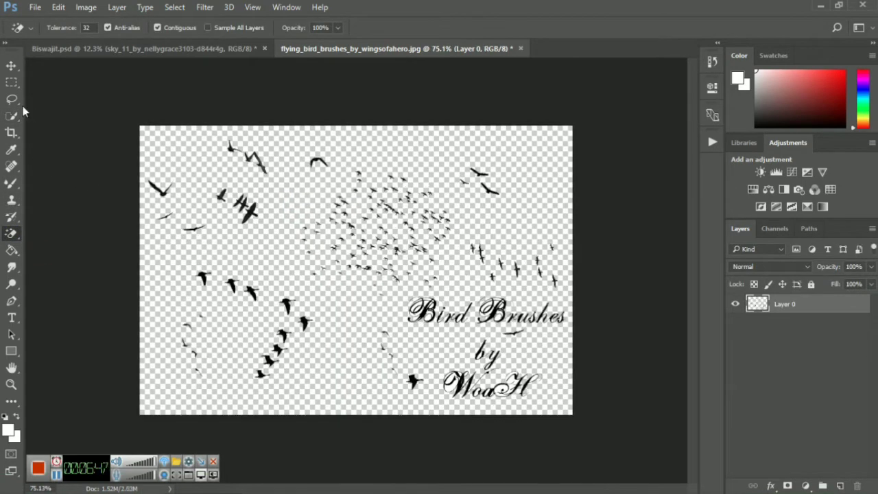
- Lasso the two upper-right birds, copy them and paste them into the poster
{"action": "left_click", "coordinate": [12, 82]}
{"action": "left_click", "coordinate": [12, 99]}
{"action": "key", "text": "ctrl+1"}
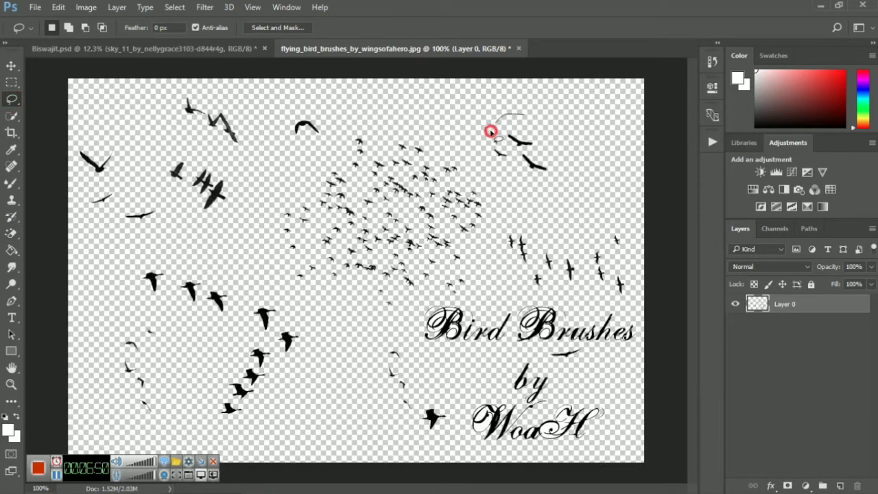
{"action": "left_click_drag", "start_coordinate": [540, 108], "coordinate": [545, 111]}
{"action": "key", "text": "ctrl+c"}
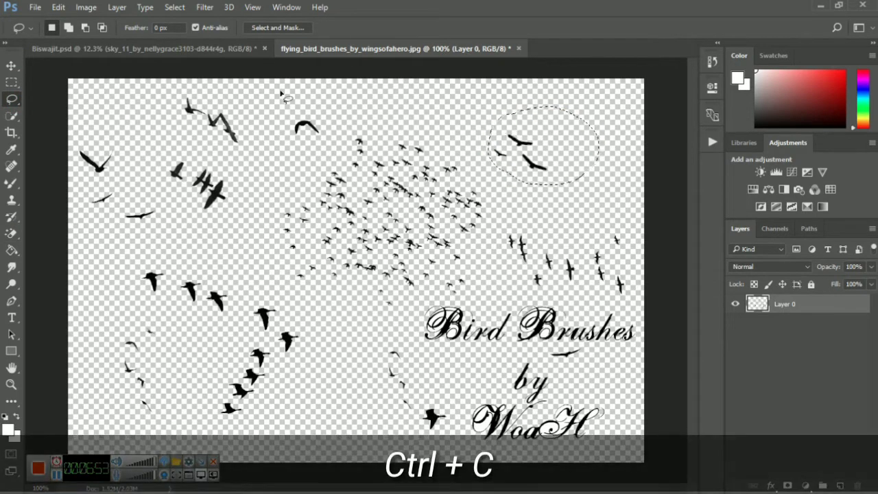
{"action": "left_click", "coordinate": [145, 48]}
{"action": "key", "text": "ctrl+v"}
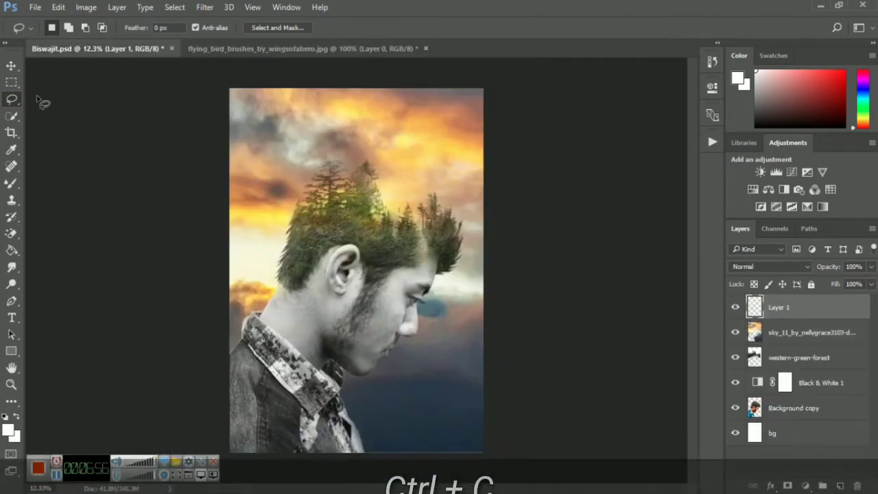
- Resize the pasted birds and move them into the sunset sky above the treetops
{"action": "key", "text": "v"}
{"action": "scroll", "coordinate": [345, 240], "scroll_direction": "up", "scroll_amount": 3}
{"action": "scroll", "coordinate": [319, 274], "scroll_direction": "up", "scroll_amount": 3}
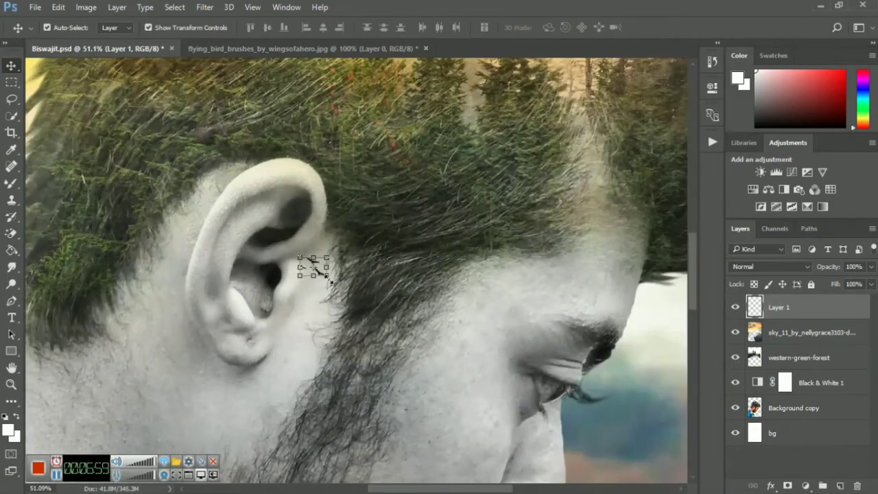
{"action": "left_click_drag", "start_coordinate": [328, 278], "coordinate": [405, 361]}
{"action": "scroll", "coordinate": [405, 361], "scroll_direction": "down", "scroll_amount": 2}
{"action": "left_click_drag", "start_coordinate": [385, 308], "coordinate": [489, 135]}
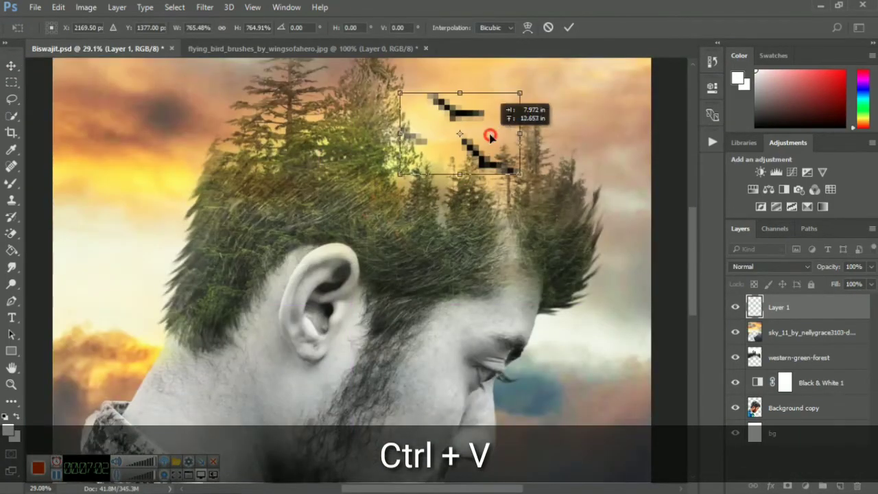
{"action": "scroll", "coordinate": [490, 136], "scroll_direction": "down", "scroll_amount": 2}
{"action": "scroll", "coordinate": [466, 137], "scroll_direction": "up", "scroll_amount": 3}
{"action": "mouse_move", "coordinate": [476, 417]}
{"action": "left_mouse_down"}
{"action": "mouse_move", "coordinate": [457, 404]}
{"action": "mouse_move", "coordinate": [453, 339]}
{"action": "left_mouse_up"}
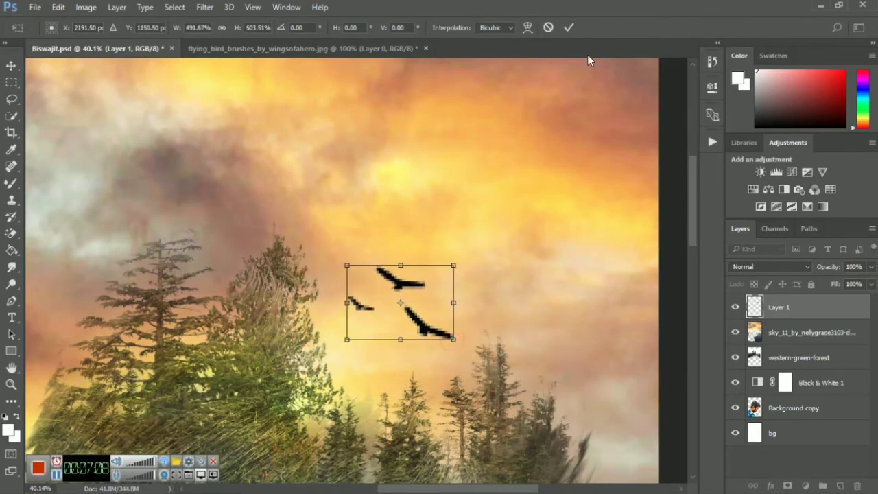
{"action": "left_click", "coordinate": [568, 27]}
{"action": "left_click_drag", "start_coordinate": [418, 313], "coordinate": [395, 271]}
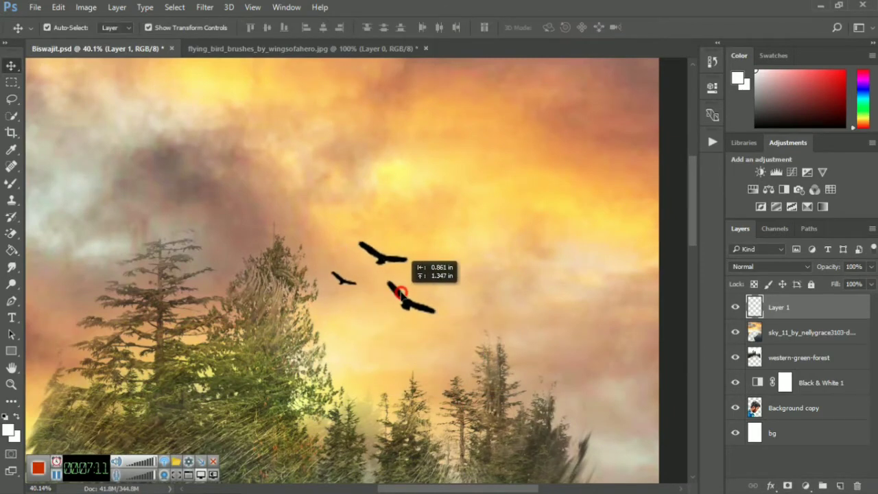
{"action": "left_click", "coordinate": [302, 48]}
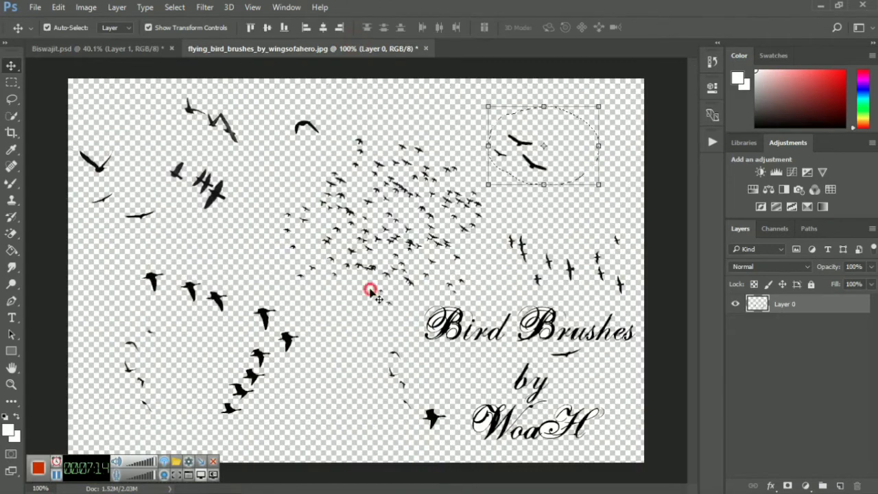
- Lasso the small birds at the bird sheet's top left, replacing the old elliptical selection
{"action": "scroll", "coordinate": [152, 183], "scroll_direction": "down", "scroll_amount": 2}
{"action": "scroll", "coordinate": [152, 184], "scroll_direction": "up", "scroll_amount": 1}
{"action": "left_click", "coordinate": [96, 184]}
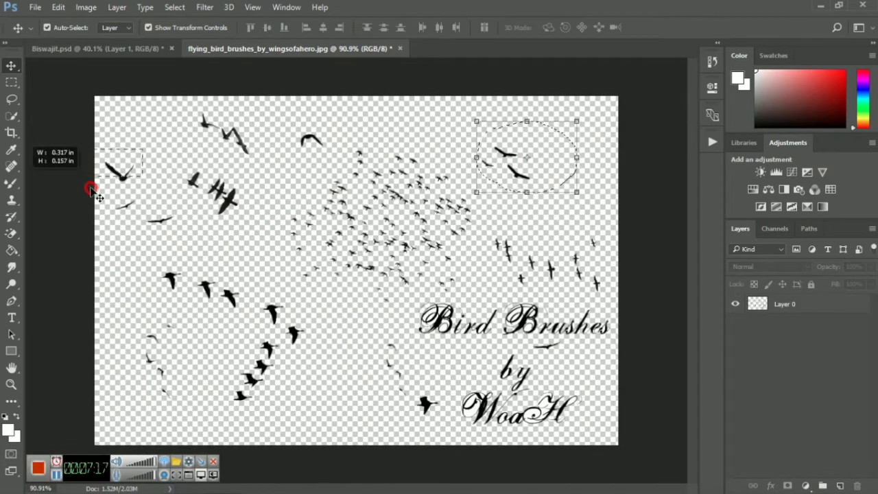
{"action": "right_click", "coordinate": [540, 171]}
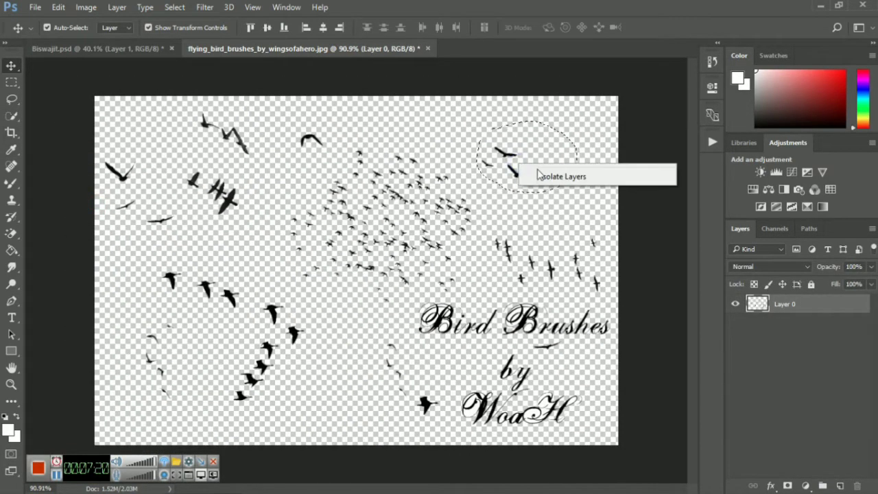
{"action": "left_click", "coordinate": [416, 205]}
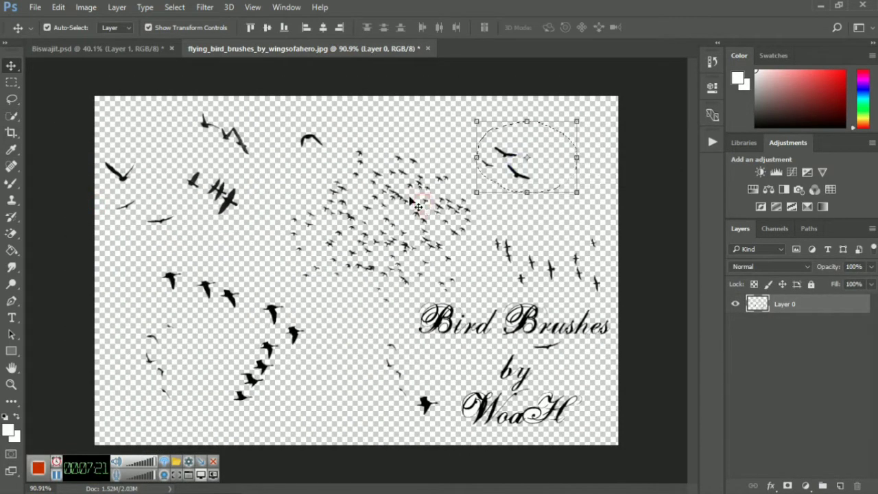
{"action": "left_click", "coordinate": [11, 98]}
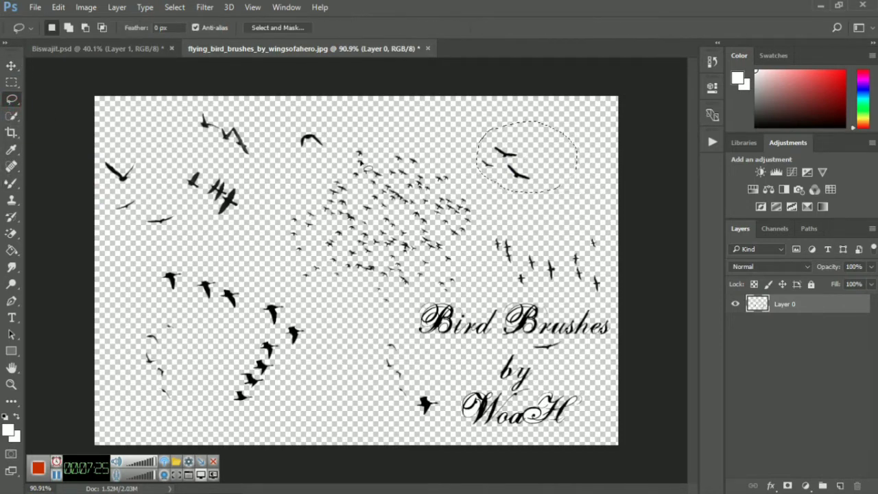
{"action": "right_click", "coordinate": [483, 157]}
{"action": "left_click", "coordinate": [489, 164]}
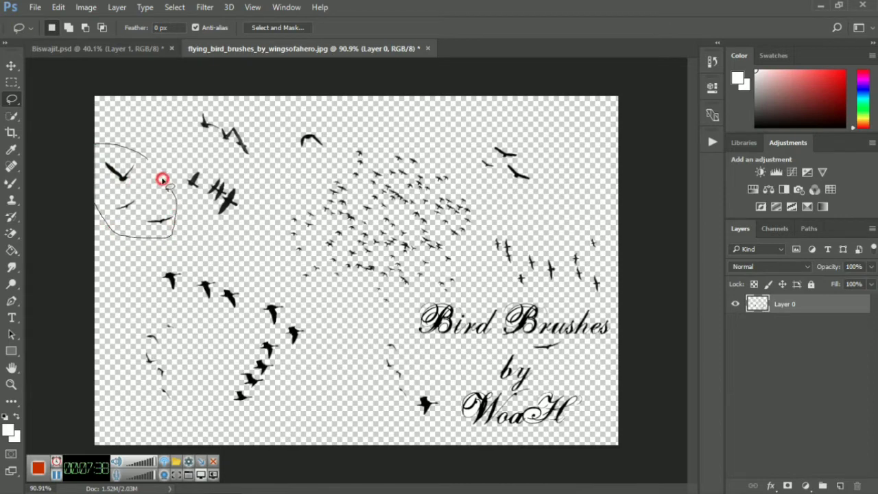
{"action": "mouse_move", "coordinate": [133, 164]}
{"action": "left_mouse_down"}
{"action": "mouse_move", "coordinate": [147, 49]}
{"action": "mouse_move", "coordinate": [216, 151]}
{"action": "mouse_move", "coordinate": [341, 170]}
{"action": "left_mouse_up"}
- Rotate the pasted small birds about -41° below the flock, then shrink them to about 61%
{"action": "left_click", "coordinate": [11, 65]}
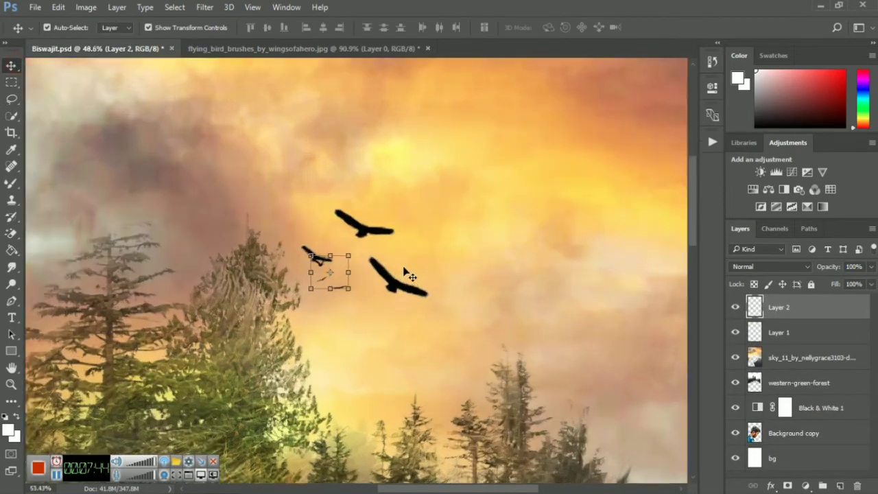
{"action": "scroll", "coordinate": [405, 268], "scroll_direction": "up", "scroll_amount": 2}
{"action": "mouse_move", "coordinate": [342, 305]}
{"action": "left_mouse_down"}
{"action": "mouse_move", "coordinate": [417, 411]}
{"action": "mouse_move", "coordinate": [540, 339]}
{"action": "left_mouse_up"}
{"action": "mouse_move", "coordinate": [574, 364]}
{"action": "left_mouse_down"}
{"action": "mouse_move", "coordinate": [441, 398]}
{"action": "mouse_move", "coordinate": [641, 290]}
{"action": "left_mouse_up"}
{"action": "mouse_move", "coordinate": [486, 337]}
{"action": "left_mouse_down"}
{"action": "mouse_move", "coordinate": [449, 393]}
{"action": "mouse_move", "coordinate": [471, 364]}
{"action": "mouse_move", "coordinate": [425, 372]}
{"action": "left_mouse_up"}
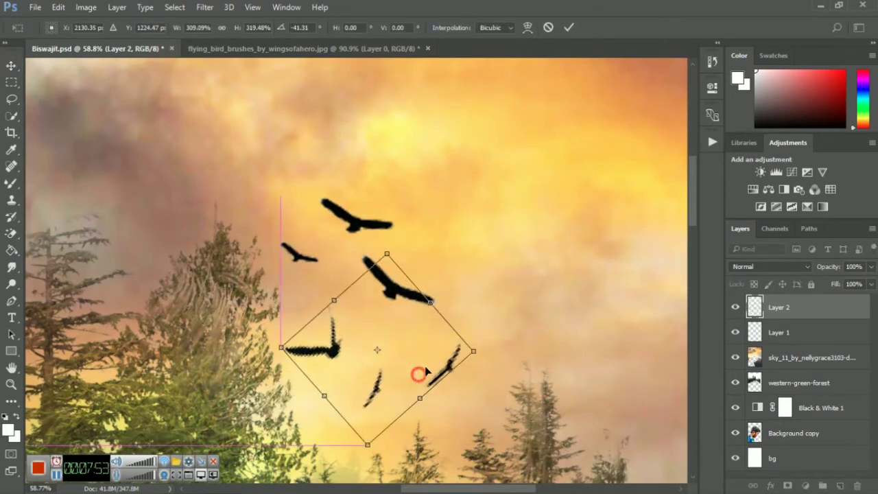
{"action": "left_click", "coordinate": [566, 28]}
{"action": "scroll", "coordinate": [340, 301], "scroll_direction": "down", "scroll_amount": 1}
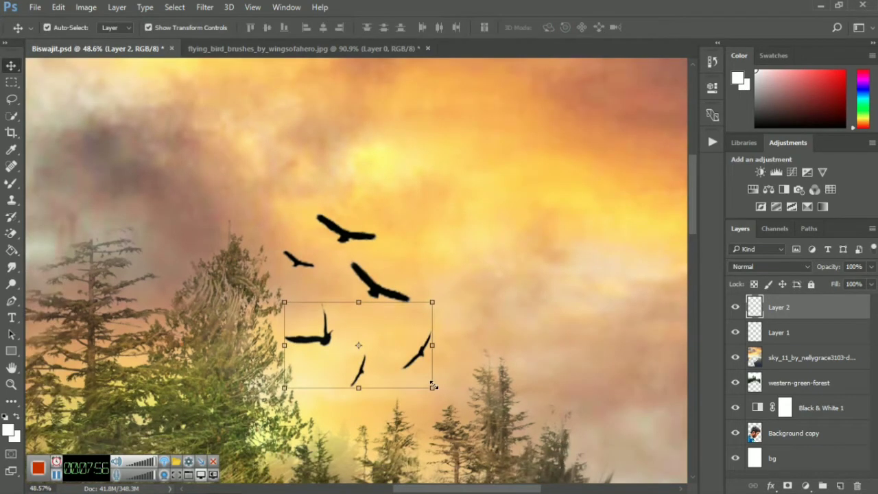
{"action": "mouse_move", "coordinate": [431, 383]}
{"action": "left_mouse_down"}
{"action": "mouse_move", "coordinate": [405, 360]}
{"action": "mouse_move", "coordinate": [382, 365]}
{"action": "left_mouse_up"}
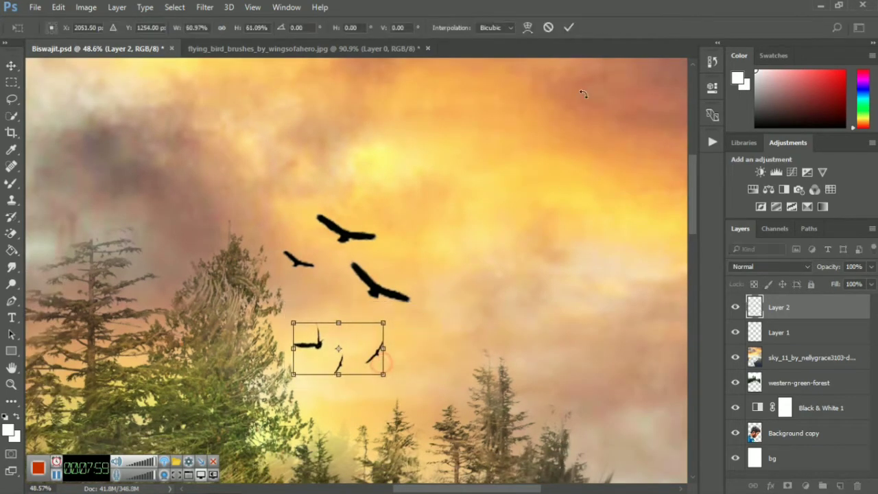
{"action": "left_click", "coordinate": [569, 27]}
{"action": "left_click", "coordinate": [302, 48]}
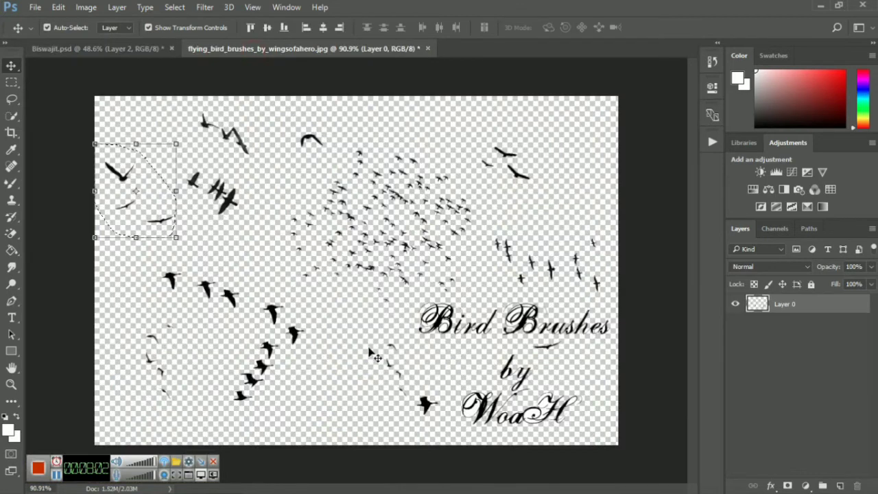
- Lasso another bird trio on the brush sheet and bring it into the poster
{"action": "left_click", "coordinate": [293, 372]}
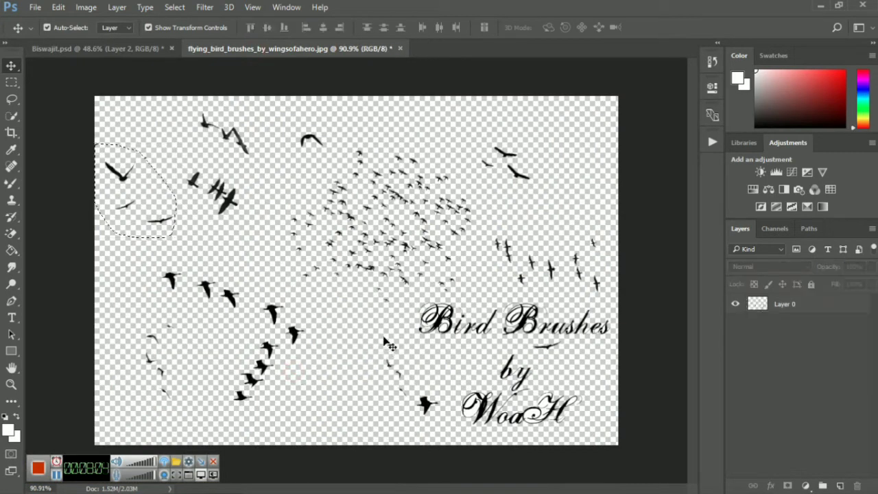
{"action": "left_click", "coordinate": [12, 99]}
{"action": "right_click", "coordinate": [122, 151]}
{"action": "left_click", "coordinate": [141, 162]}
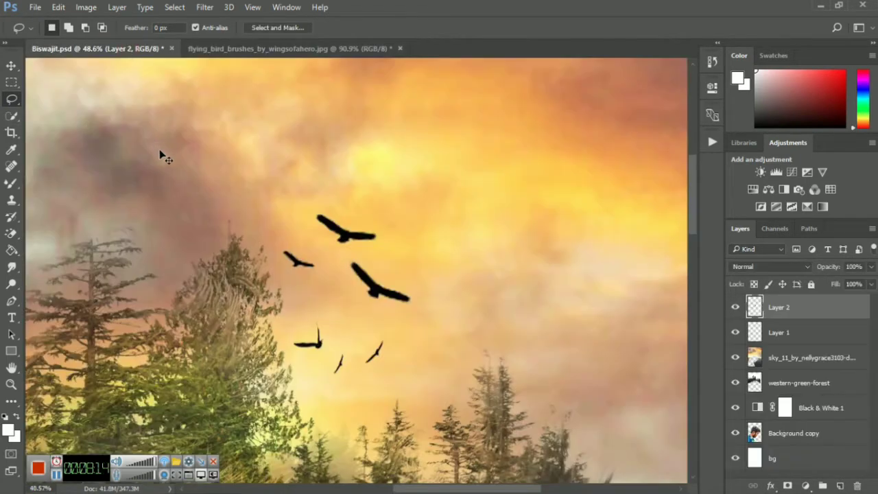
{"action": "left_click_drag", "start_coordinate": [134, 66], "coordinate": [188, 178]}
- Enlarge the new birds about 330%, rotate them about 82° and raise them into the sky
{"action": "left_click", "coordinate": [12, 66]}
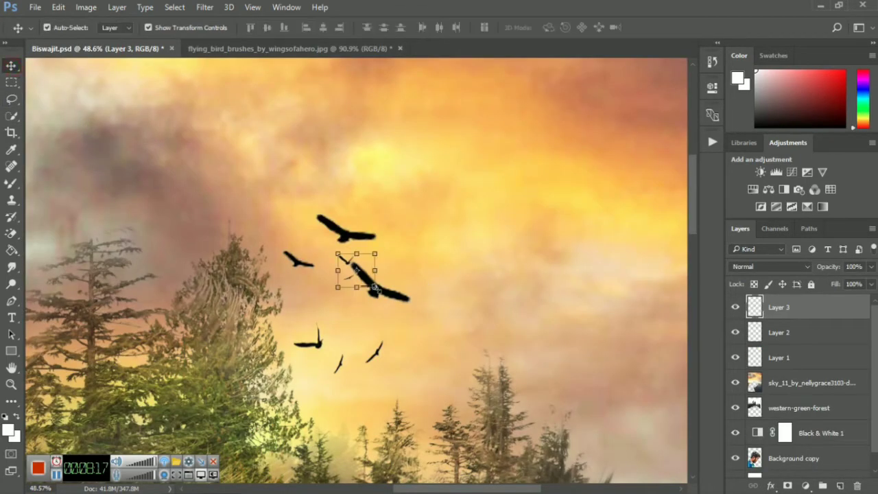
{"action": "left_click_drag", "start_coordinate": [419, 328], "coordinate": [500, 323]}
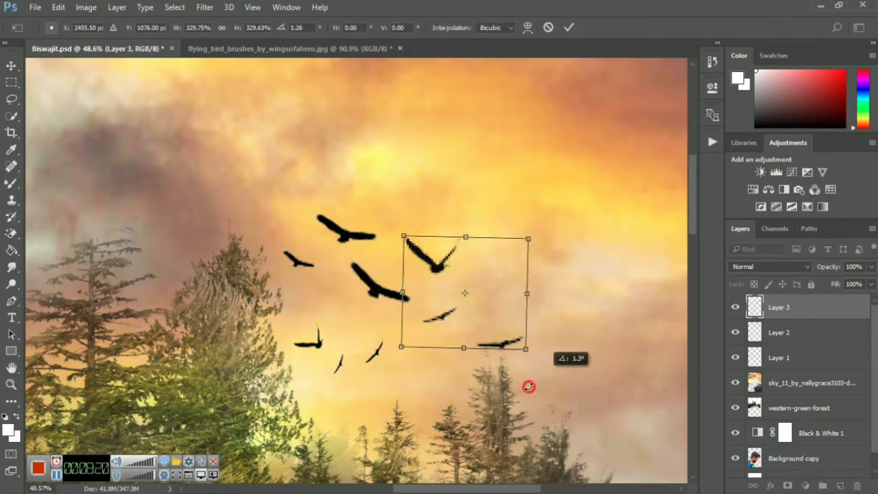
{"action": "left_click_drag", "start_coordinate": [525, 384], "coordinate": [405, 383]}
{"action": "left_click_drag", "start_coordinate": [461, 334], "coordinate": [474, 355]}
{"action": "mouse_move", "coordinate": [464, 313]}
{"action": "left_mouse_down"}
{"action": "mouse_move", "coordinate": [418, 238]}
{"action": "mouse_move", "coordinate": [317, 164]}
{"action": "mouse_move", "coordinate": [454, 220]}
{"action": "left_mouse_up"}
{"action": "left_click", "coordinate": [568, 28]}
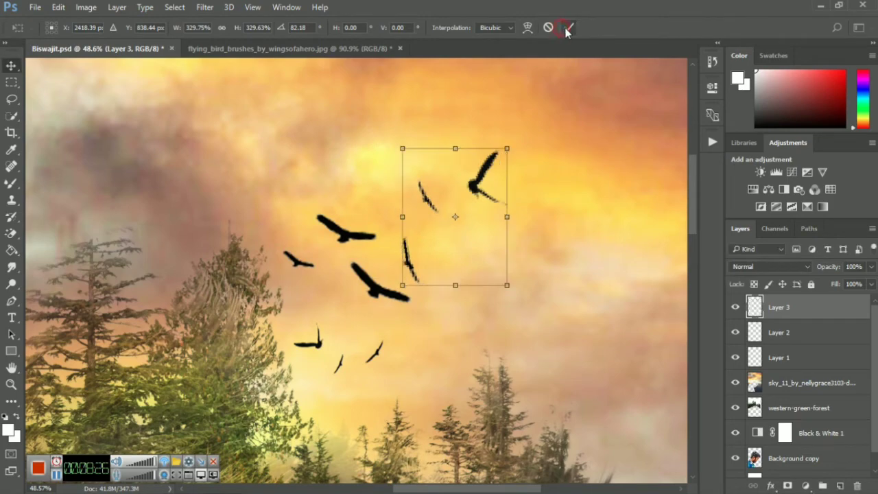
{"action": "left_click", "coordinate": [11, 385]}
{"action": "left_click", "coordinate": [337, 322], "text": "alt"}
- Show the bird brush sheet at 100% and clear its previous selection
{"action": "left_click_drag", "start_coordinate": [336, 323], "coordinate": [242, 393]}
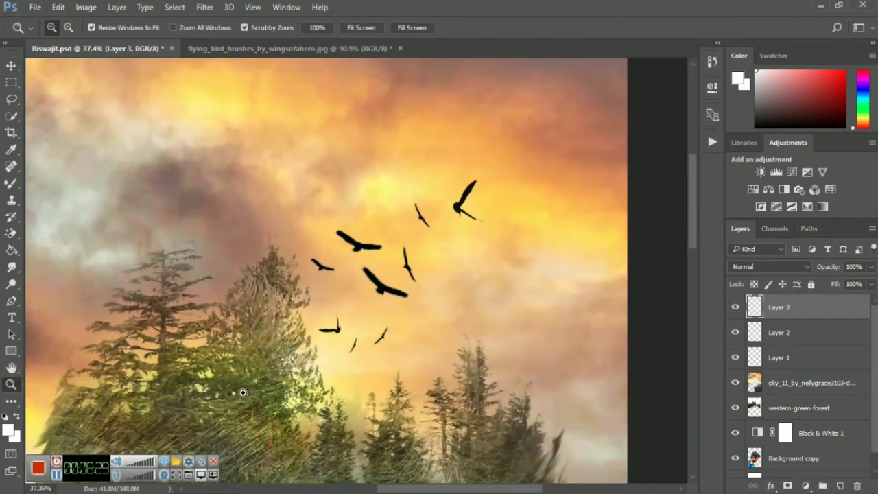
{"action": "left_click", "coordinate": [240, 48]}
{"action": "left_click", "coordinate": [52, 157]}
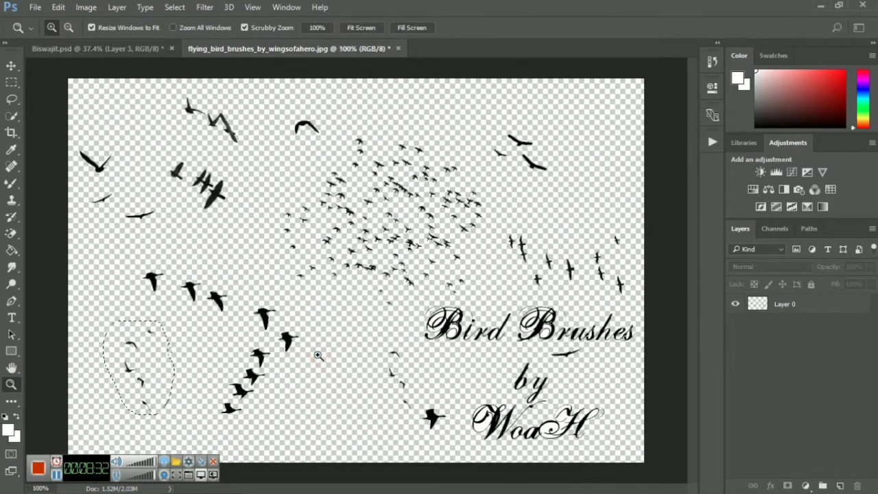
{"action": "left_click", "coordinate": [11, 98]}
{"action": "right_click", "coordinate": [233, 172]}
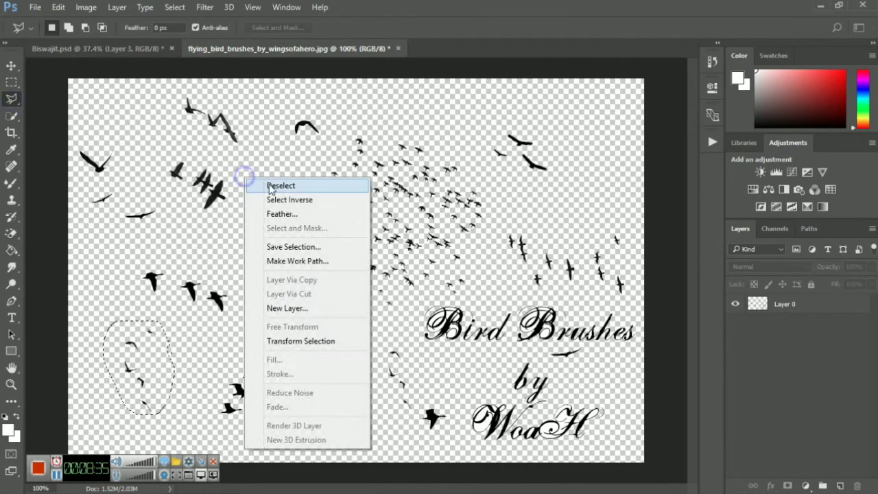
{"action": "left_click", "coordinate": [258, 183]}
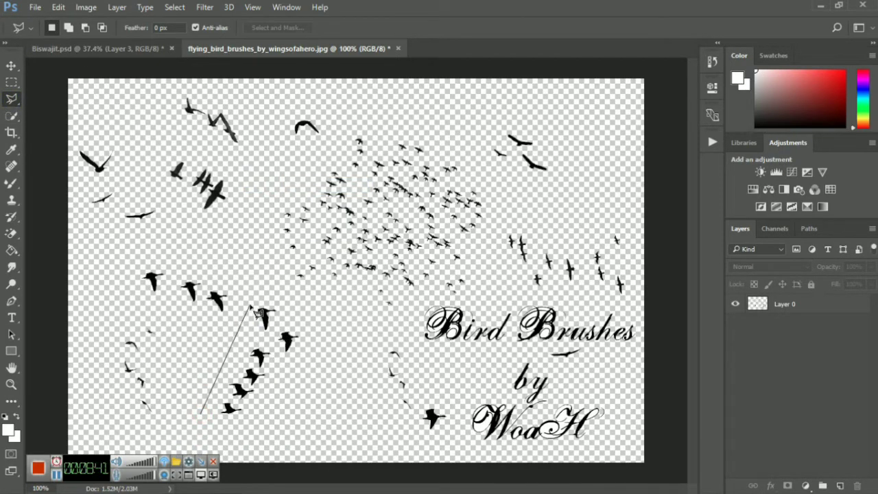
- Lasso the diagonal line of birds and paste it into Biswajit.psd as a new layer
{"action": "left_click", "coordinate": [261, 290]}
{"action": "left_click", "coordinate": [312, 336]}
{"action": "left_click", "coordinate": [282, 394]}
{"action": "left_click", "coordinate": [234, 427]}
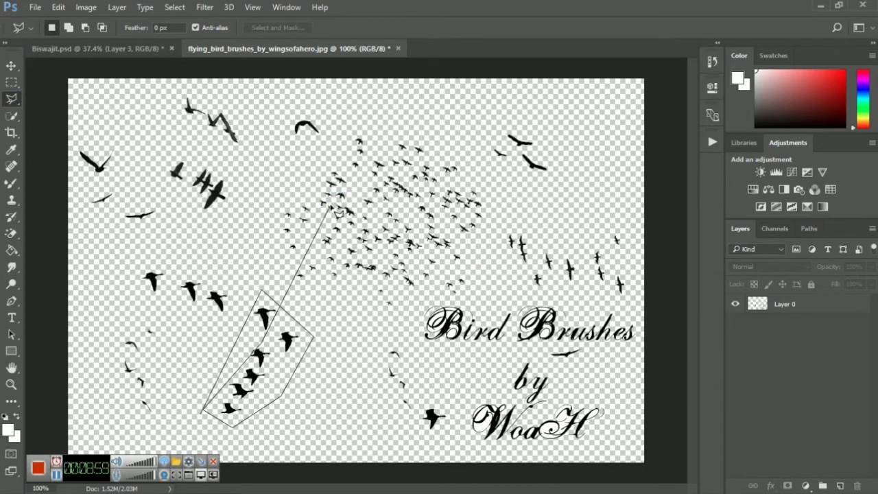
{"action": "key", "text": "Escape"}
{"action": "key", "text": "shift+l"}
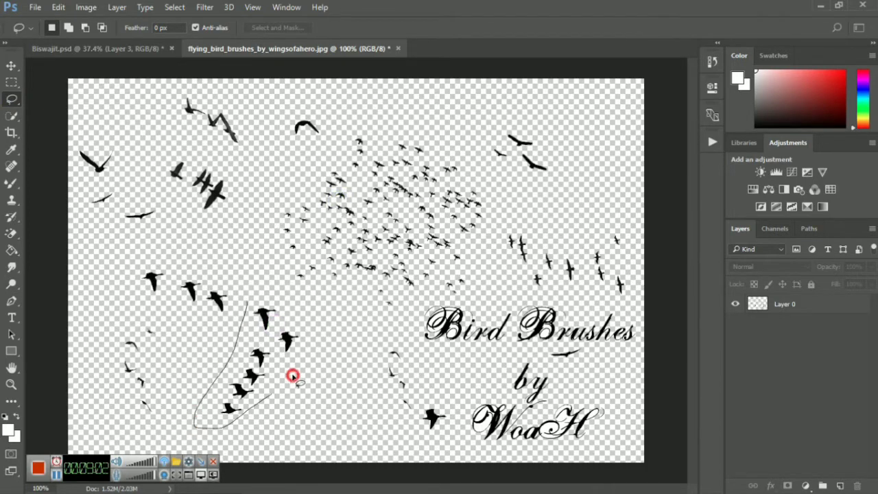
{"action": "left_click_drag", "start_coordinate": [247, 304], "coordinate": [247, 304]}
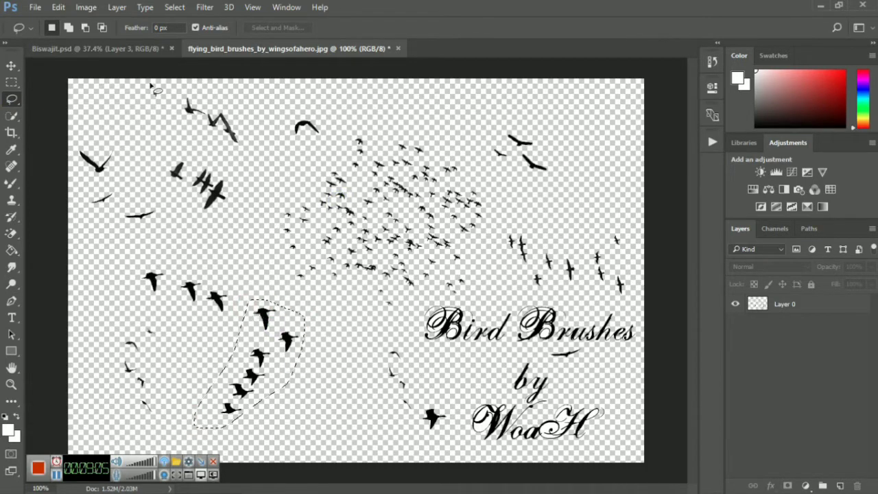
{"action": "left_click", "coordinate": [130, 49]}
{"action": "key", "text": "ctrl+v"}
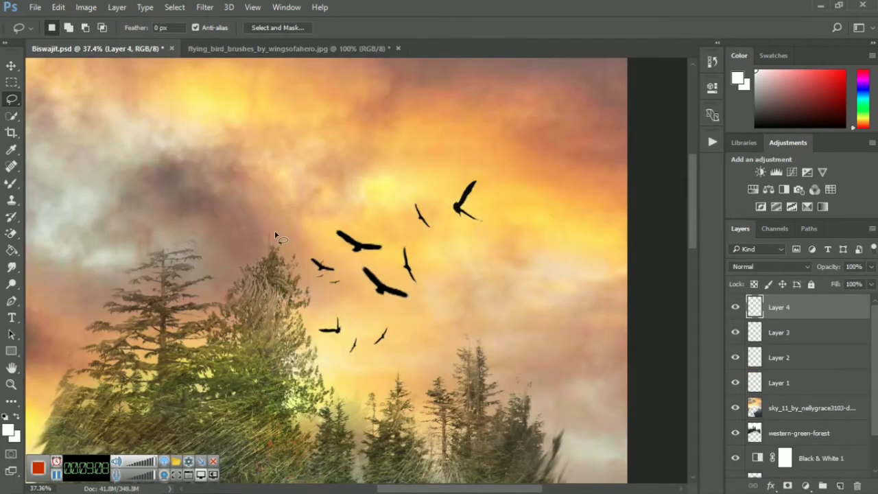
- Scale the Layer 4 birds about 206% and rotate them 78° beside the flock
{"action": "left_click", "coordinate": [12, 66]}
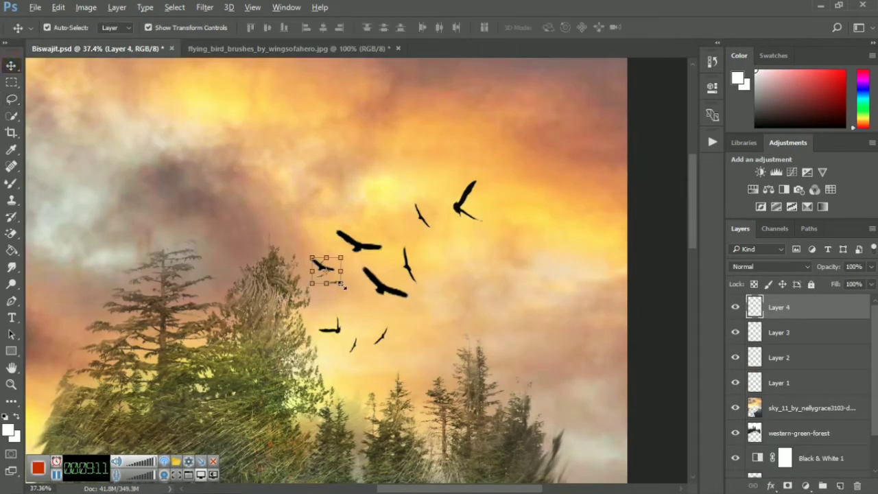
{"action": "left_click_drag", "start_coordinate": [343, 286], "coordinate": [398, 333]}
{"action": "left_click_drag", "start_coordinate": [378, 304], "coordinate": [506, 323]}
{"action": "mouse_move", "coordinate": [555, 235]}
{"action": "left_mouse_down"}
{"action": "mouse_move", "coordinate": [615, 339]}
{"action": "mouse_move", "coordinate": [572, 405]}
{"action": "left_mouse_up"}
{"action": "mouse_move", "coordinate": [505, 335]}
{"action": "left_mouse_down"}
{"action": "mouse_move", "coordinate": [548, 318]}
{"action": "mouse_move", "coordinate": [491, 300]}
{"action": "left_mouse_up"}
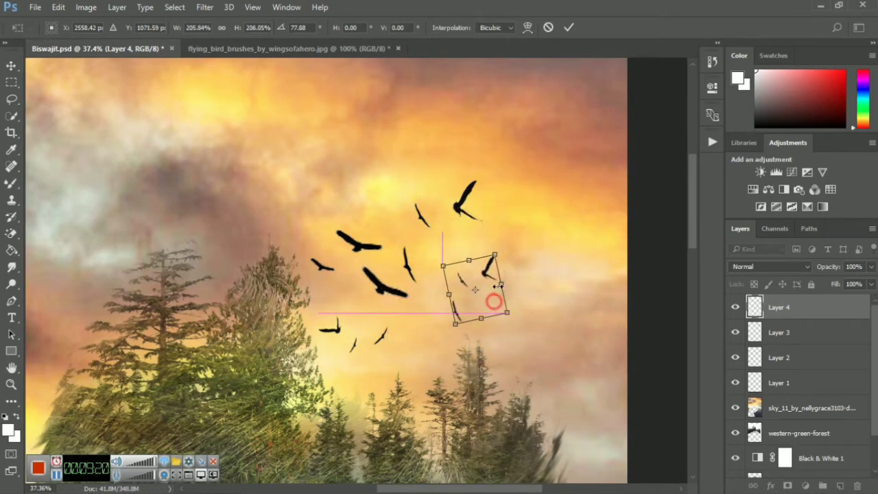
{"action": "left_click", "coordinate": [568, 28]}
{"action": "key", "text": "z"}
{"action": "scroll", "coordinate": [369, 343], "scroll_direction": "down", "scroll_amount": 5}
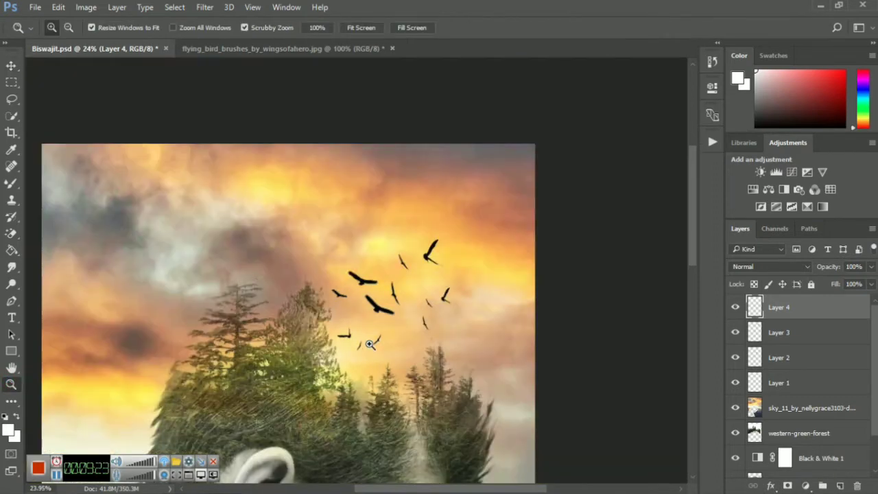
{"action": "scroll", "coordinate": [374, 336], "scroll_direction": "up", "scroll_amount": 2}
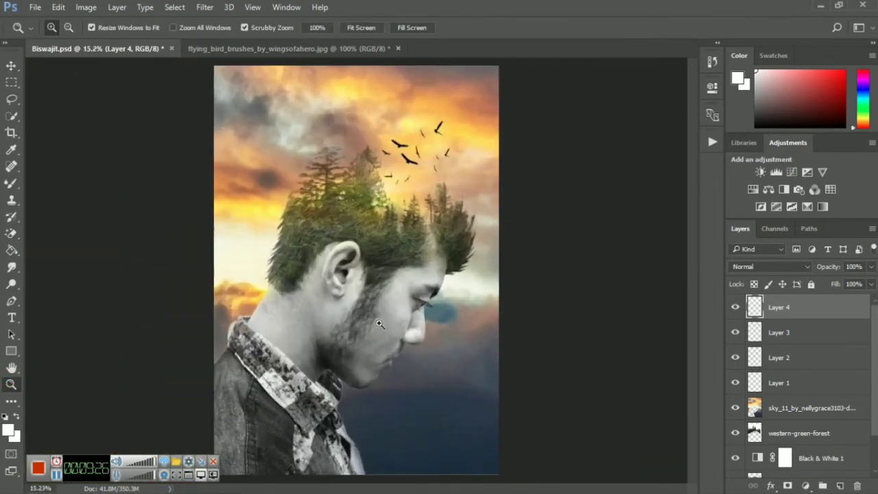
{"action": "mouse_move", "coordinate": [268, 488]}
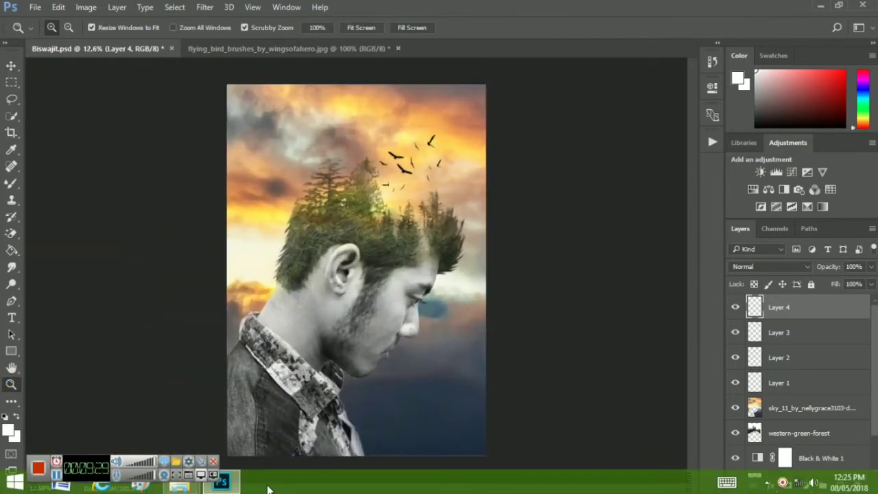
- Open E:\My Photoshop Tutorial\Photpshop CS6 Stock image\sun light_PNG and drag the orange lens-flare JPG into Photoshop
{"action": "left_click", "coordinate": [138, 418]}
{"action": "left_click", "coordinate": [55, 255]}
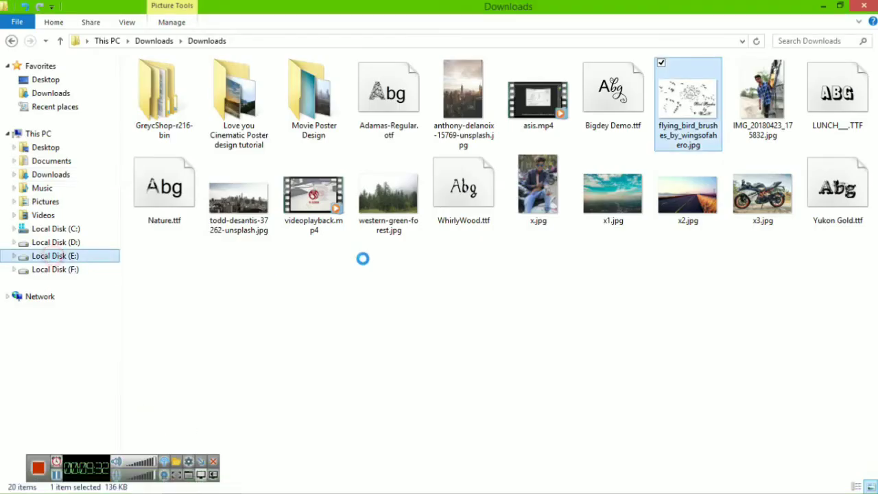
{"action": "double_click", "coordinate": [686, 184]}
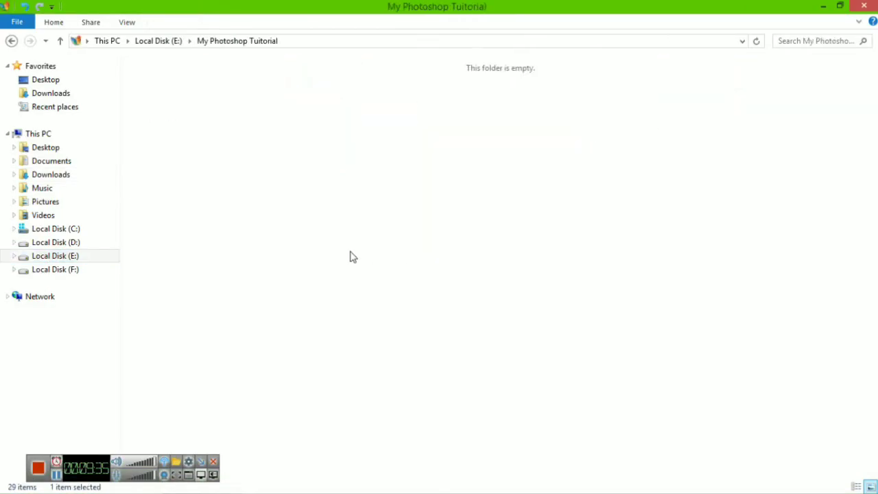
{"action": "double_click", "coordinate": [322, 139]}
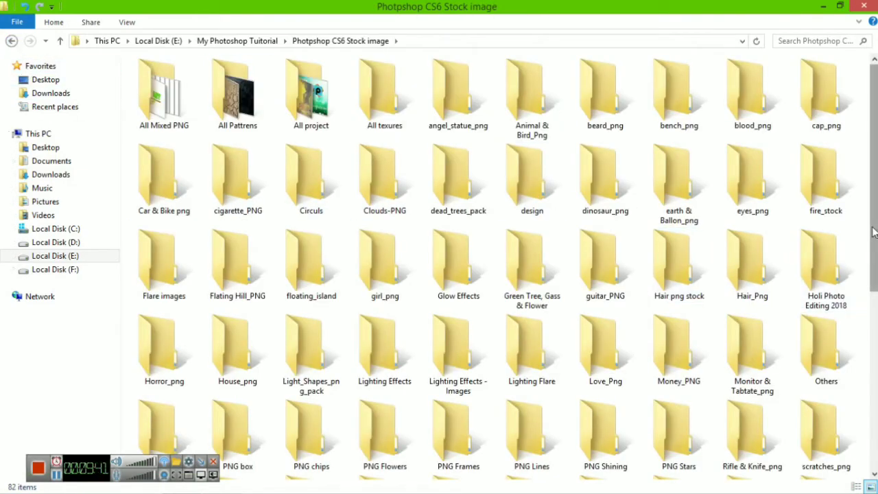
{"action": "left_click_drag", "start_coordinate": [874, 237], "coordinate": [875, 354]}
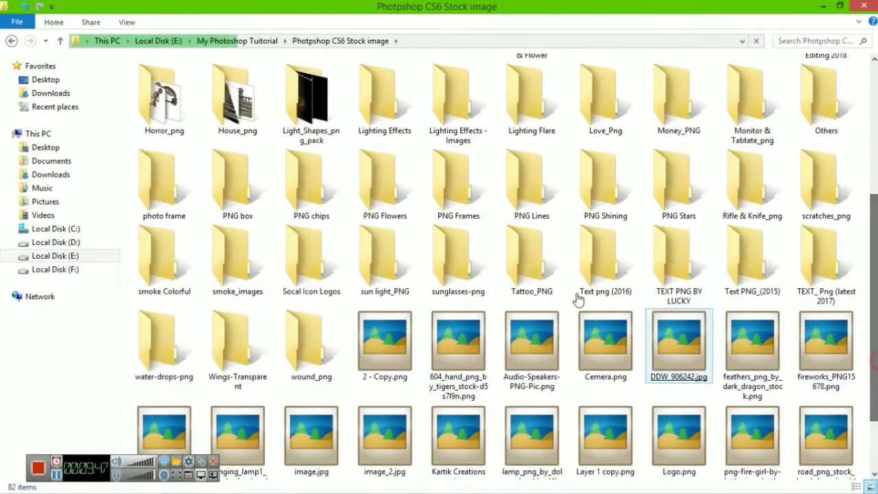
{"action": "left_click", "coordinate": [387, 255]}
{"action": "key", "text": "Return"}
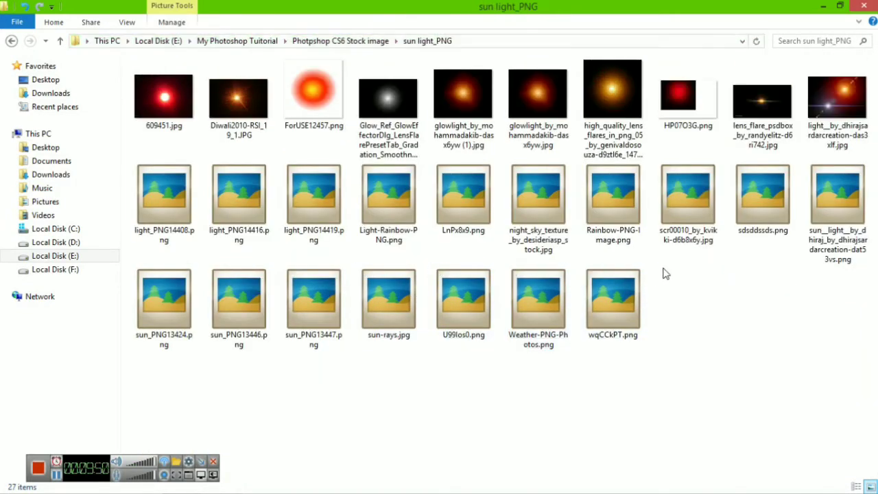
{"action": "left_click_drag", "start_coordinate": [607, 103], "coordinate": [383, 231]}
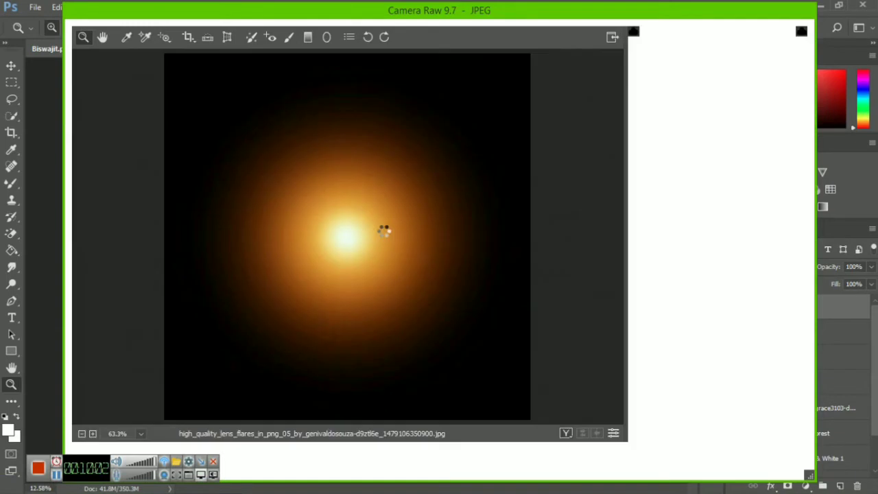
- Place the lens flare enlarged over the top of the head with Screen blend mode
{"action": "key", "text": "Escape"}
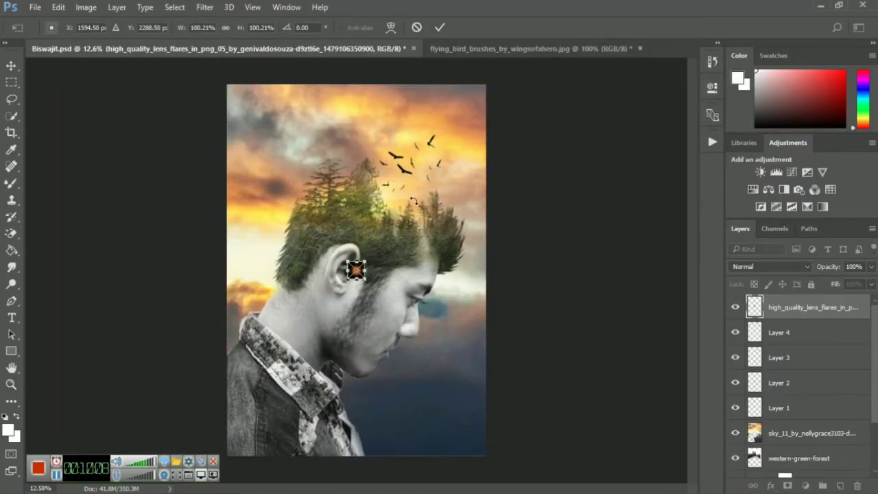
{"action": "scroll", "coordinate": [374, 236], "scroll_direction": "up", "scroll_amount": 3}
{"action": "left_click_drag", "start_coordinate": [363, 310], "coordinate": [501, 189]}
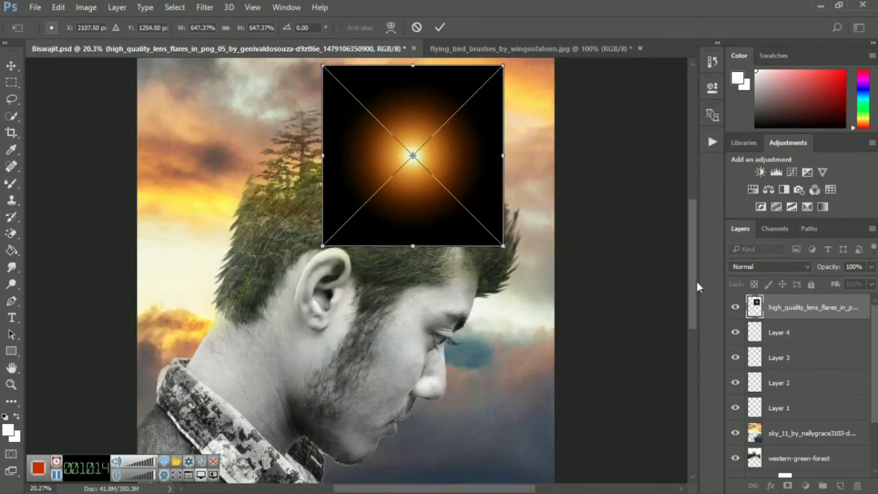
{"action": "left_click", "coordinate": [768, 266]}
{"action": "left_click", "coordinate": [737, 93]}
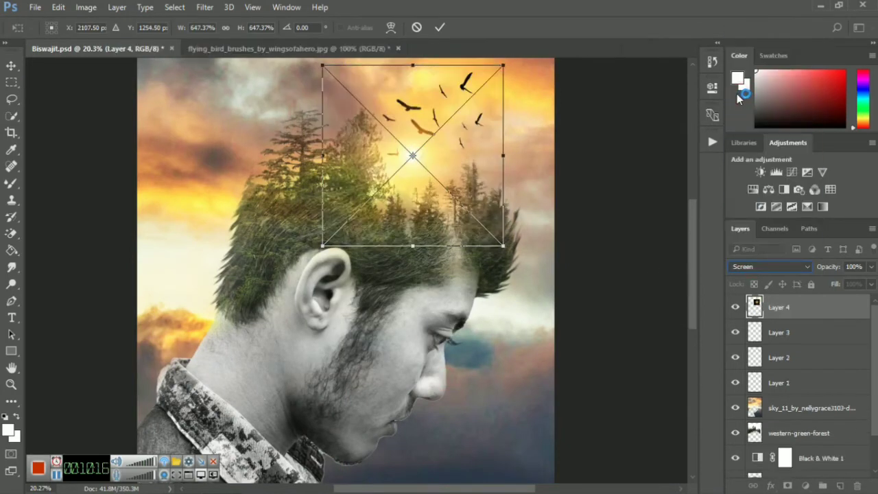
{"action": "left_click", "coordinate": [440, 27]}
{"action": "key", "text": "z"}
{"action": "scroll", "coordinate": [690, 218], "scroll_direction": "up", "scroll_amount": 3}
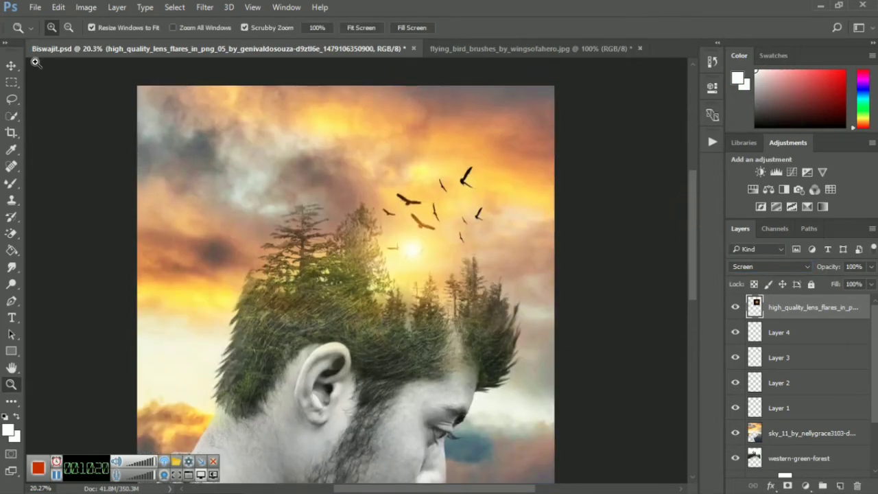
- Rescale the flare glow to about 129% and nudge it slightly down and right
{"action": "left_click", "coordinate": [11, 66]}
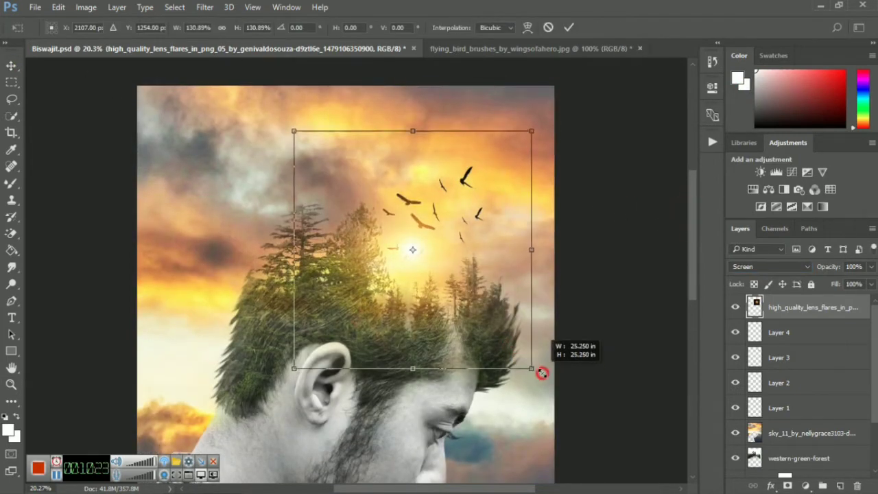
{"action": "left_click_drag", "start_coordinate": [504, 340], "coordinate": [533, 367]}
{"action": "left_click_drag", "start_coordinate": [488, 321], "coordinate": [500, 332]}
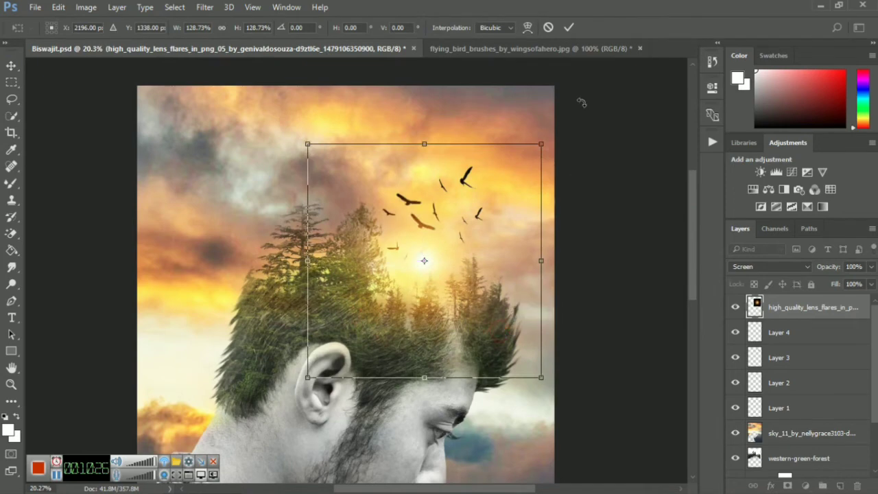
{"action": "left_click", "coordinate": [569, 27]}
{"action": "key", "text": "z"}
{"action": "scroll", "coordinate": [311, 334], "scroll_direction": "down", "scroll_amount": 3}
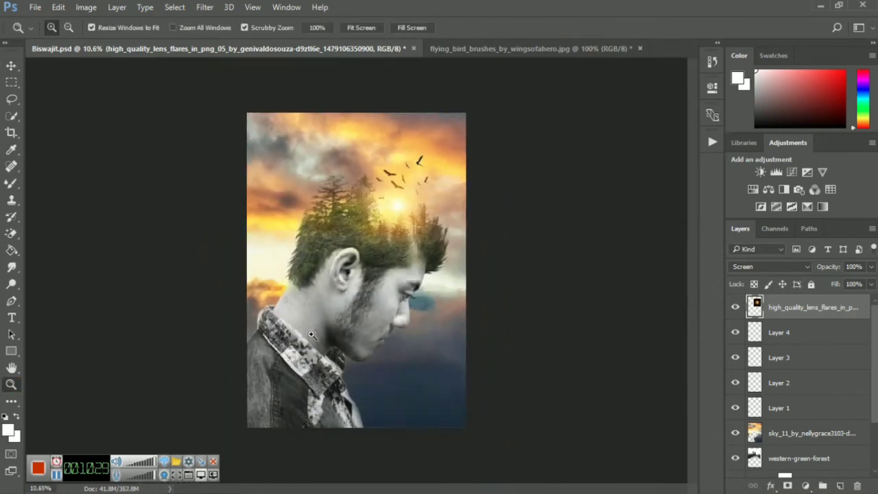
{"action": "scroll", "coordinate": [371, 336], "scroll_direction": "up", "scroll_amount": 1}
{"action": "scroll", "coordinate": [370, 336], "scroll_direction": "up", "scroll_amount": 1}
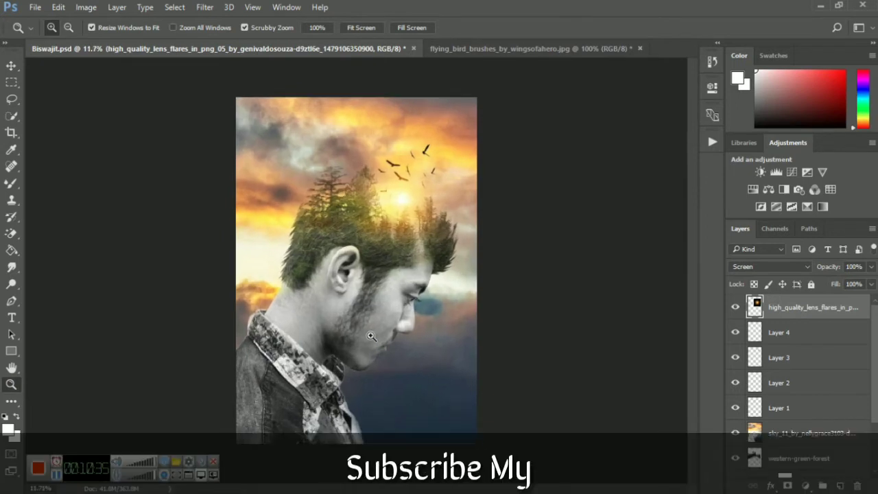
{"action": "scroll", "coordinate": [530, 339], "scroll_direction": "up", "scroll_amount": 1}
{"action": "scroll", "coordinate": [530, 338], "scroll_direction": "down", "scroll_amount": 1}
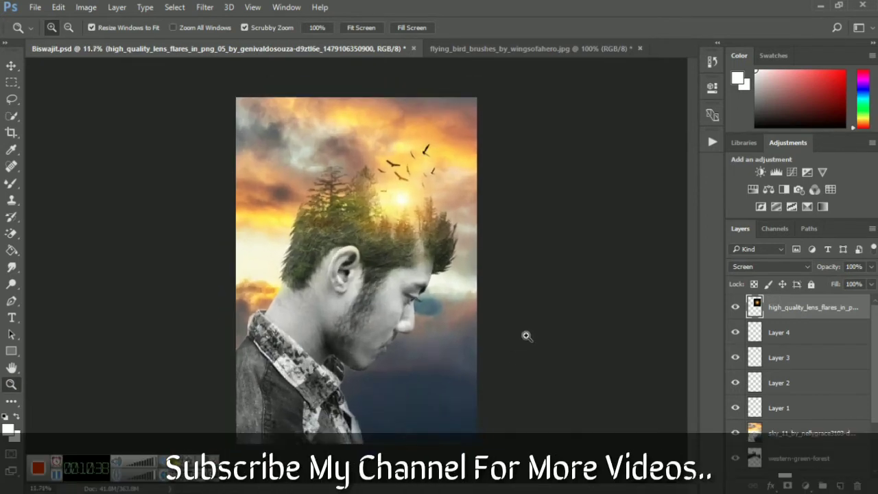
{"action": "scroll", "coordinate": [529, 338], "scroll_direction": "up", "scroll_amount": 1}
{"action": "scroll", "coordinate": [530, 338], "scroll_direction": "down", "scroll_amount": 2}
{"action": "scroll", "coordinate": [529, 338], "scroll_direction": "up", "scroll_amount": 1}
{"action": "scroll", "coordinate": [644, 372], "scroll_direction": "down", "scroll_amount": 1}
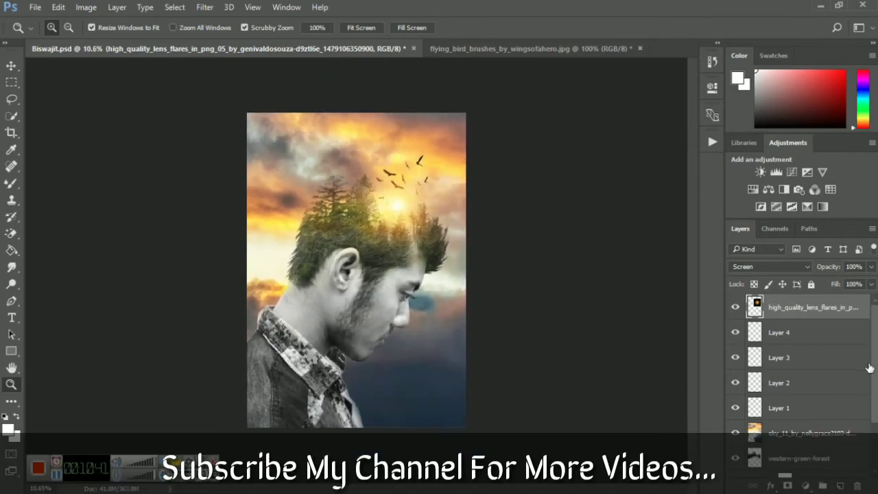
{"action": "left_click_drag", "start_coordinate": [869, 368], "coordinate": [876, 428]}
- Add a Color Lookup adjustment layer and apply a VG CUBE 3D LUT
{"action": "left_click", "coordinate": [817, 485]}
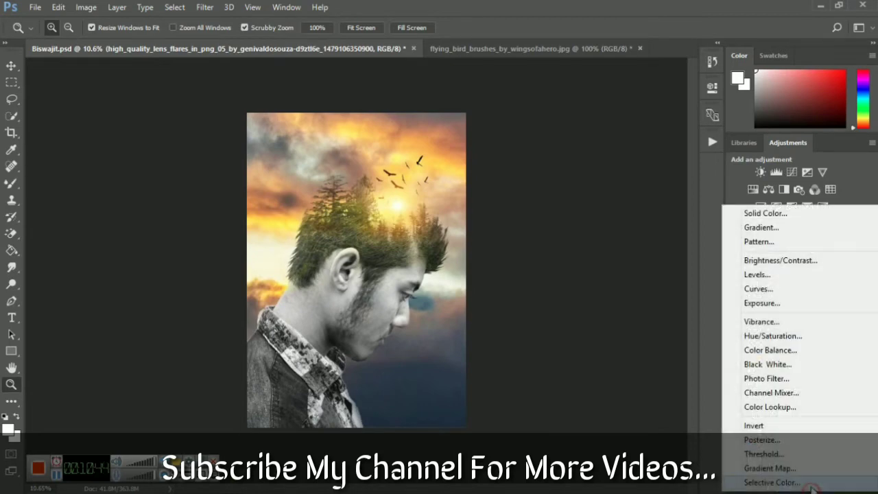
{"action": "left_click", "coordinate": [792, 364]}
{"action": "left_click", "coordinate": [628, 125]}
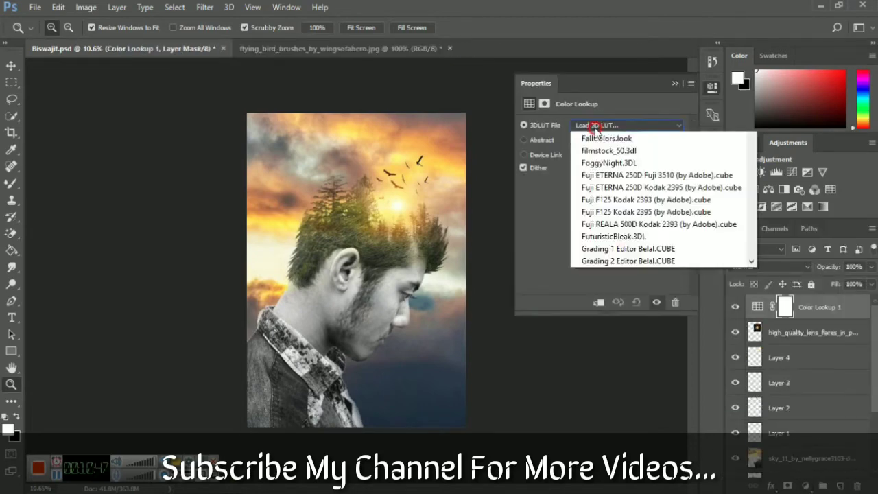
{"action": "scroll", "coordinate": [608, 346], "scroll_direction": "down", "scroll_amount": 5}
{"action": "scroll", "coordinate": [609, 346], "scroll_direction": "down", "scroll_amount": 3}
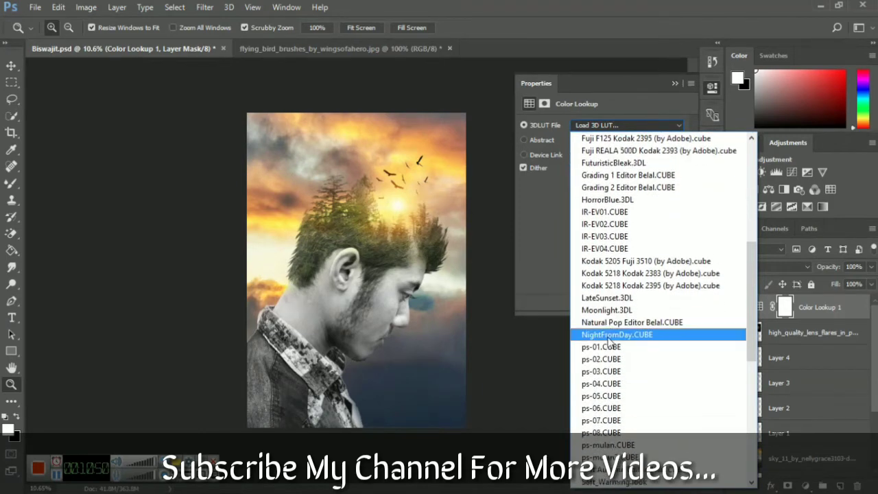
{"action": "scroll", "coordinate": [608, 343], "scroll_direction": "down", "scroll_amount": 4}
{"action": "scroll", "coordinate": [607, 340], "scroll_direction": "down", "scroll_amount": 2}
{"action": "left_click", "coordinate": [607, 339]}
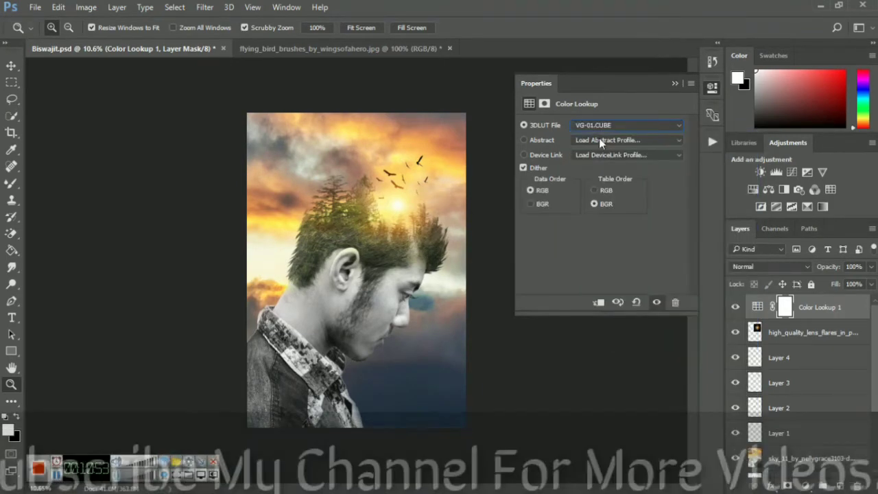
- Step through the VG LUTs to settle on VG-13.CUBE and close Properties
{"action": "key", "text": "Down"}
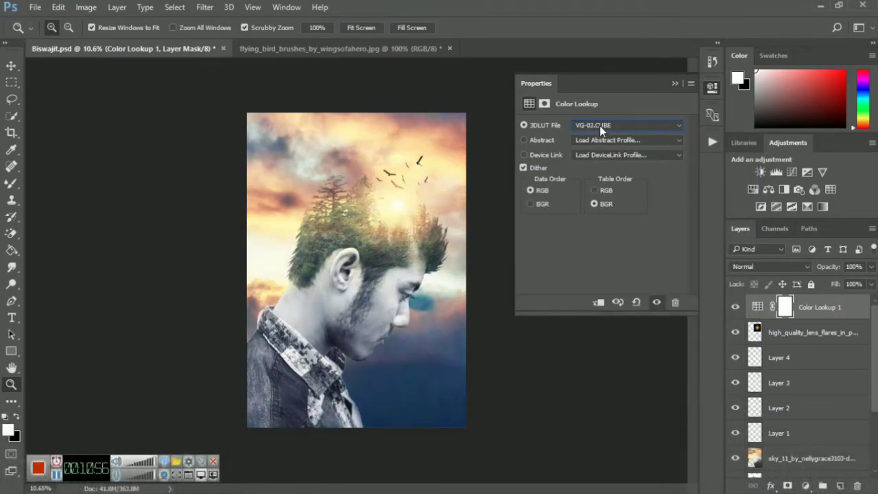
{"action": "key", "text": "Down"}
{"action": "key", "text": "Down"}
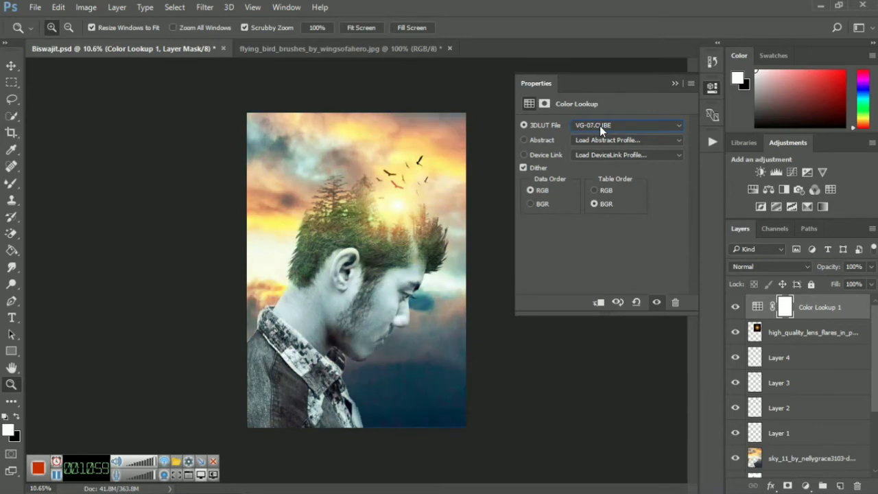
{"action": "key", "text": "Down"}
{"action": "key", "text": "Down"}
{"action": "key", "text": "Down"}
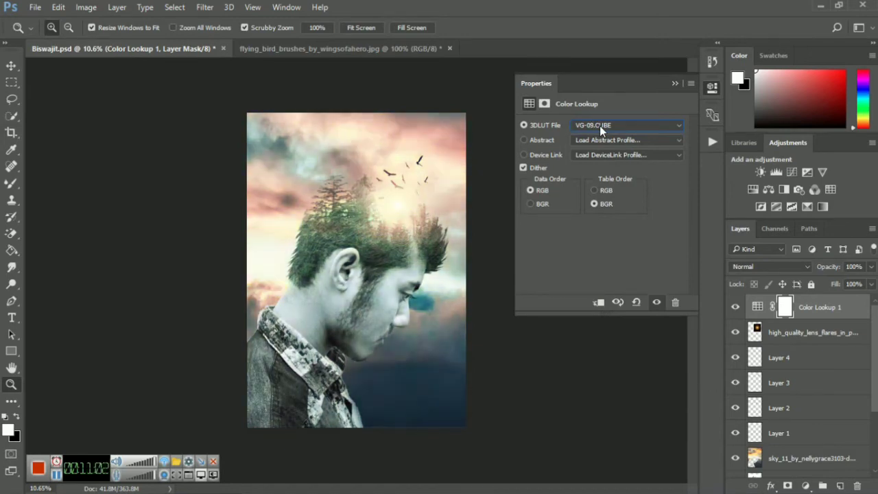
{"action": "key", "text": "Down"}
{"action": "key", "text": "Down"}
{"action": "key", "text": "Down"}
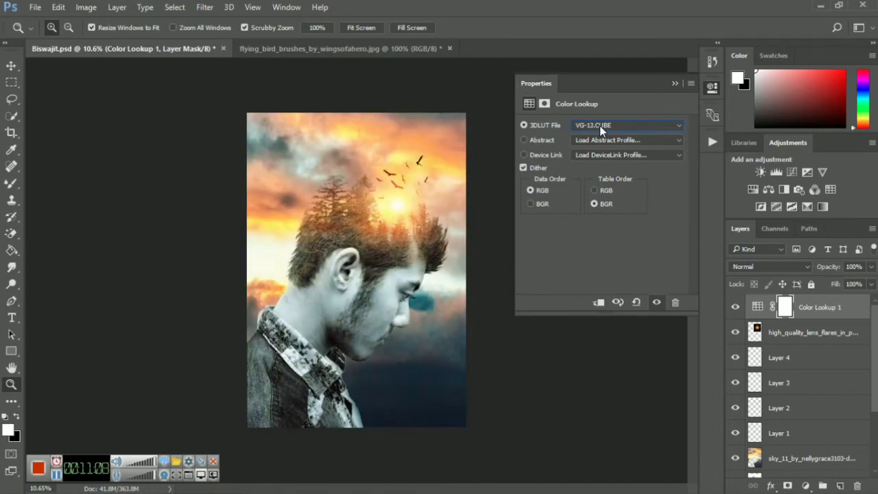
{"action": "key", "text": "Down"}
{"action": "left_click", "coordinate": [712, 87]}
{"action": "scroll", "coordinate": [476, 270], "scroll_direction": "down", "scroll_amount": 2}
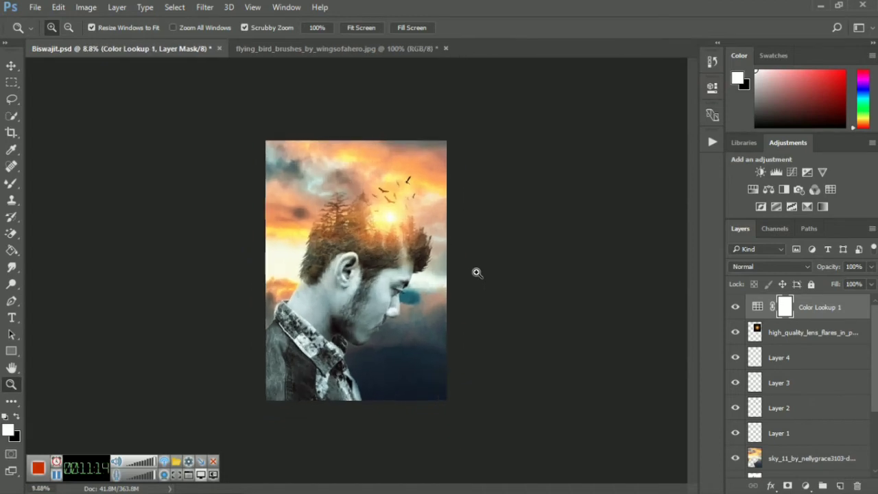
{"action": "scroll", "coordinate": [476, 272], "scroll_direction": "up", "scroll_amount": 3}
{"action": "scroll", "coordinate": [476, 272], "scroll_direction": "down", "scroll_amount": 2}
{"action": "scroll", "coordinate": [476, 272], "scroll_direction": "up", "scroll_amount": 1}
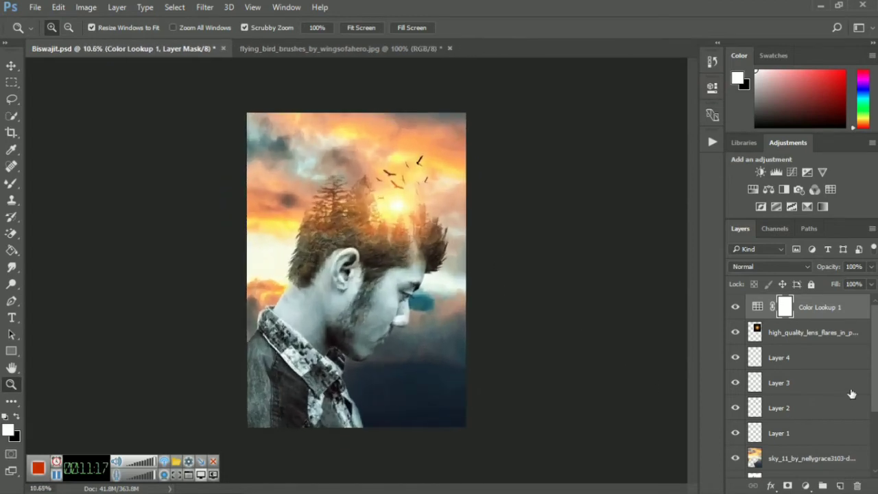
{"action": "scroll", "coordinate": [851, 393], "scroll_direction": "down", "scroll_amount": 3}
- Merge all visible layers into the single bg layer
{"action": "scroll", "coordinate": [851, 394], "scroll_direction": "down", "scroll_amount": 2}
{"action": "right_click", "coordinate": [789, 466]}
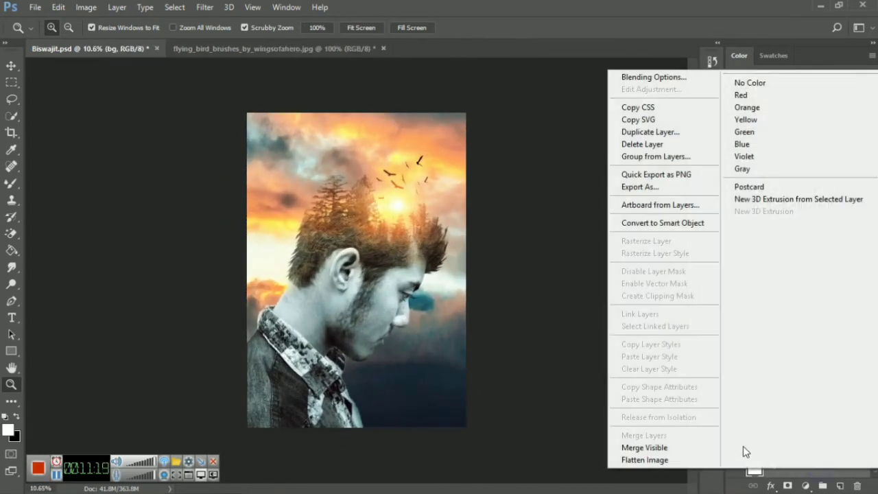
{"action": "left_click", "coordinate": [657, 448]}
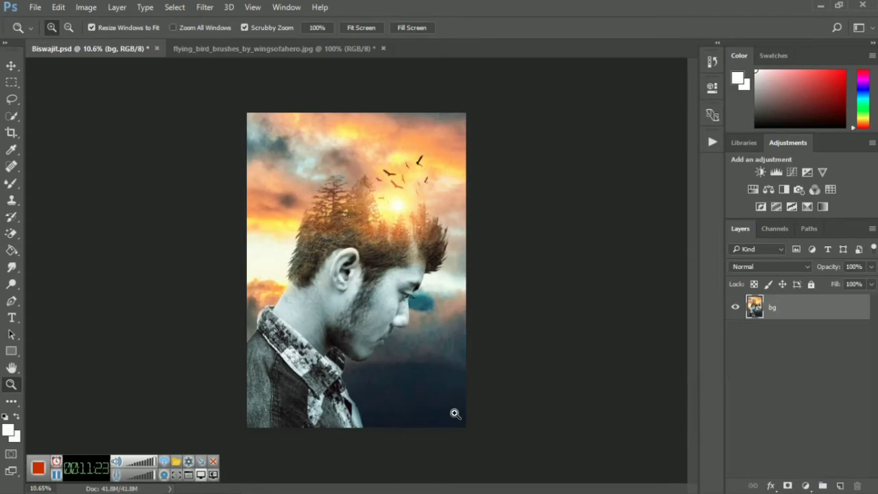
{"action": "scroll", "coordinate": [434, 378], "scroll_direction": "up", "scroll_amount": 2}
- Give the bg layer a 43 px white centred Stroke through Blending Options
{"action": "right_click", "coordinate": [803, 309]}
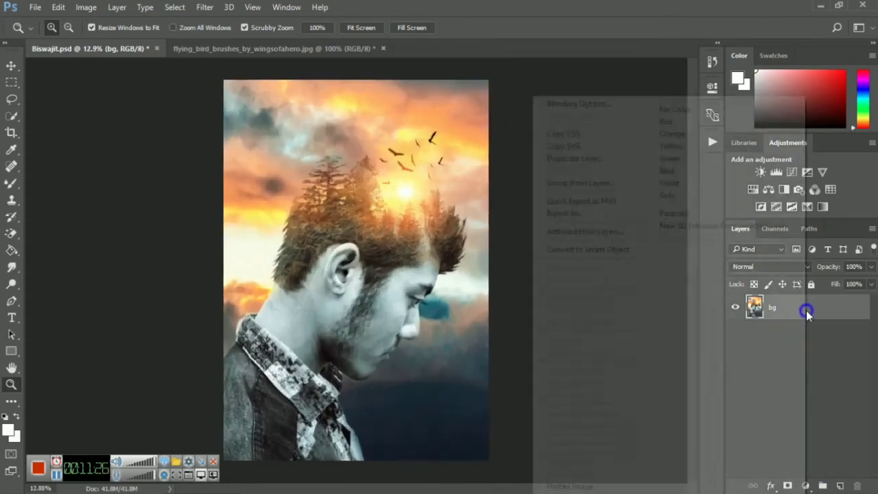
{"action": "left_click", "coordinate": [581, 110]}
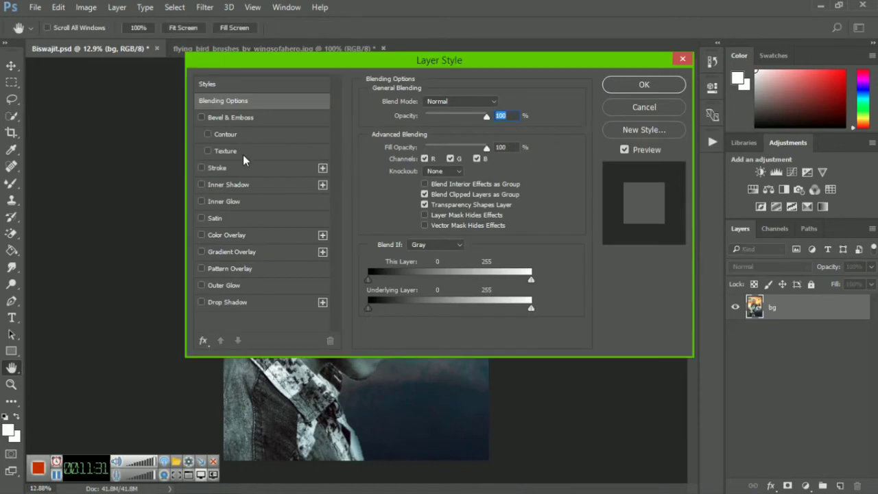
{"action": "left_click", "coordinate": [213, 168]}
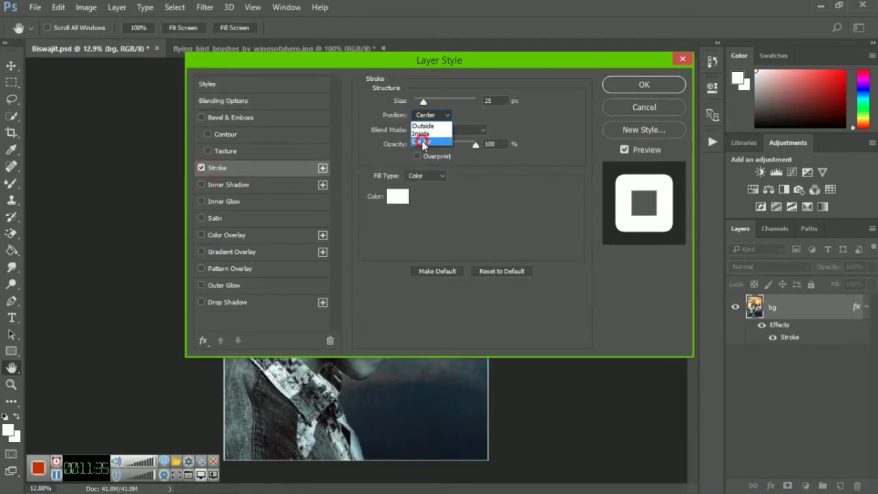
{"action": "left_click", "coordinate": [422, 137]}
{"action": "left_click_drag", "start_coordinate": [423, 101], "coordinate": [428, 101]}
{"action": "left_click", "coordinate": [640, 85]}
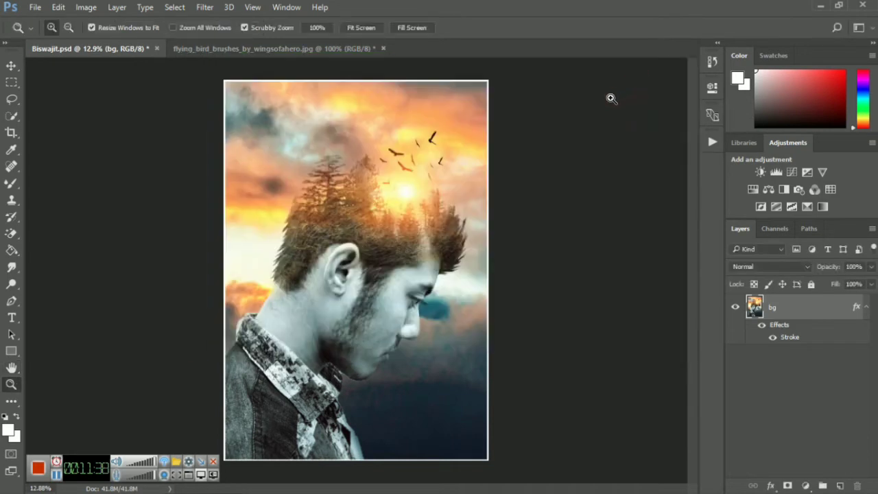
{"action": "scroll", "coordinate": [478, 239], "scroll_direction": "down", "scroll_amount": 2}
{"action": "scroll", "coordinate": [478, 238], "scroll_direction": "up", "scroll_amount": 1}
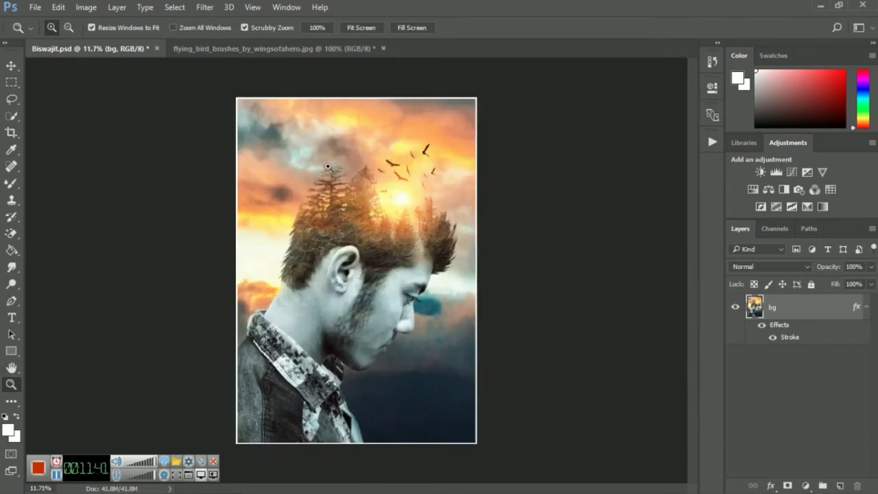
{"action": "left_click", "coordinate": [204, 8]}
{"action": "left_click", "coordinate": [222, 88]}
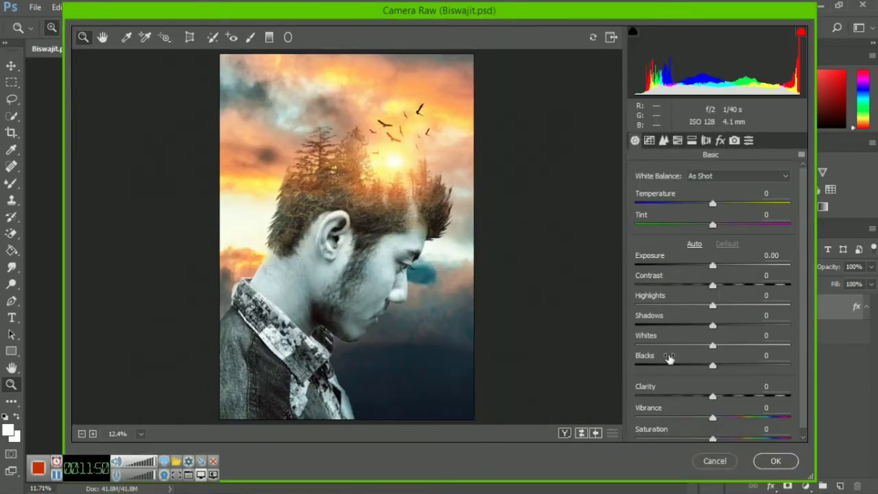
- Set Camera Raw Clarity to +32 and Exposure to +0.25, then apply it
{"action": "left_click_drag", "start_coordinate": [713, 397], "coordinate": [742, 396]}
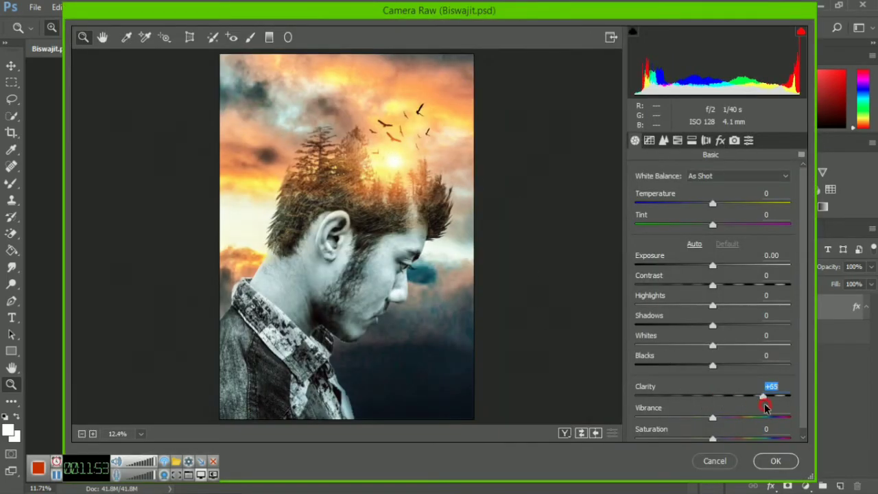
{"action": "key", "text": "ctrl+minus"}
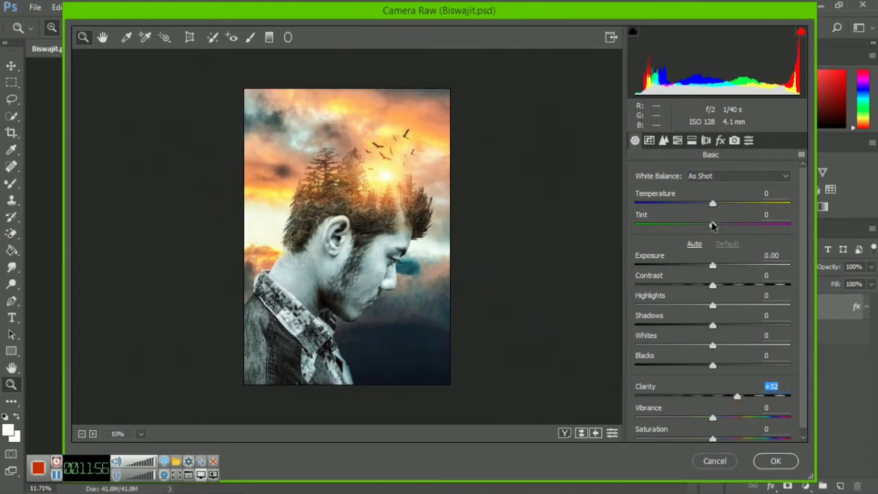
{"action": "left_click_drag", "start_coordinate": [713, 267], "coordinate": [717, 270]}
{"action": "key", "text": "ctrl+minus"}
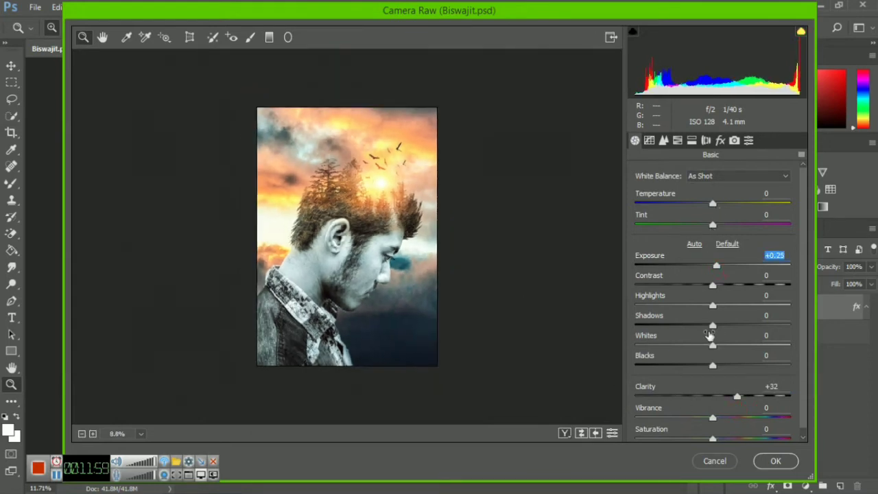
{"action": "left_click", "coordinate": [776, 461]}
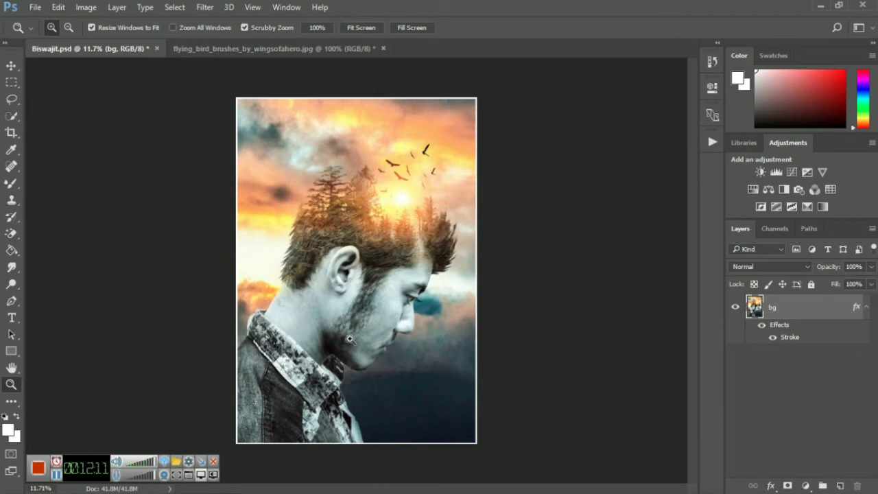
- Type the white title SUMMER SWAG in Nature font near the poster's bottom
{"action": "left_click", "coordinate": [12, 319]}
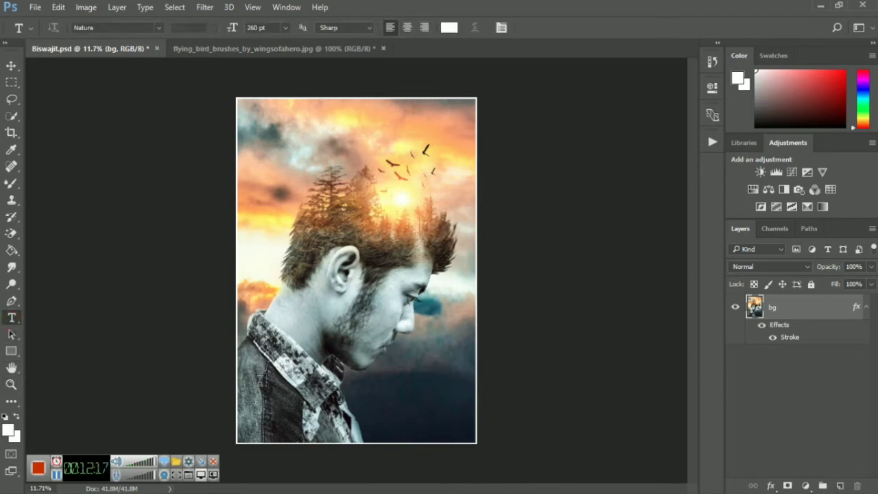
{"action": "left_click_drag", "start_coordinate": [264, 381], "coordinate": [455, 424]}
{"action": "type", "text": "SUMMER SWAG"}
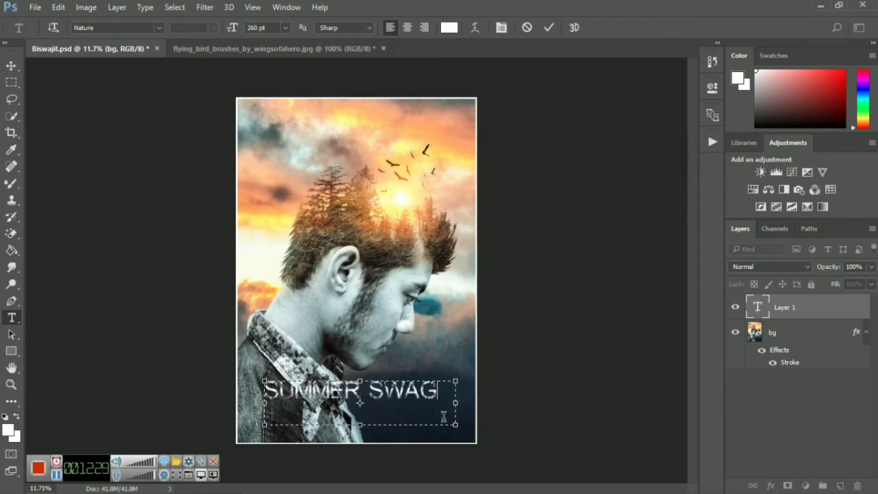
{"action": "left_click", "coordinate": [549, 27]}
{"action": "scroll", "coordinate": [360, 337], "scroll_direction": "up", "scroll_amount": 3}
{"action": "left_click_drag", "start_coordinate": [696, 312], "coordinate": [696, 355]}
- Move the SUMMER SWAG text lower on the poster and select the bg layer
{"action": "left_click", "coordinate": [11, 65]}
{"action": "left_click_drag", "start_coordinate": [314, 278], "coordinate": [314, 327]}
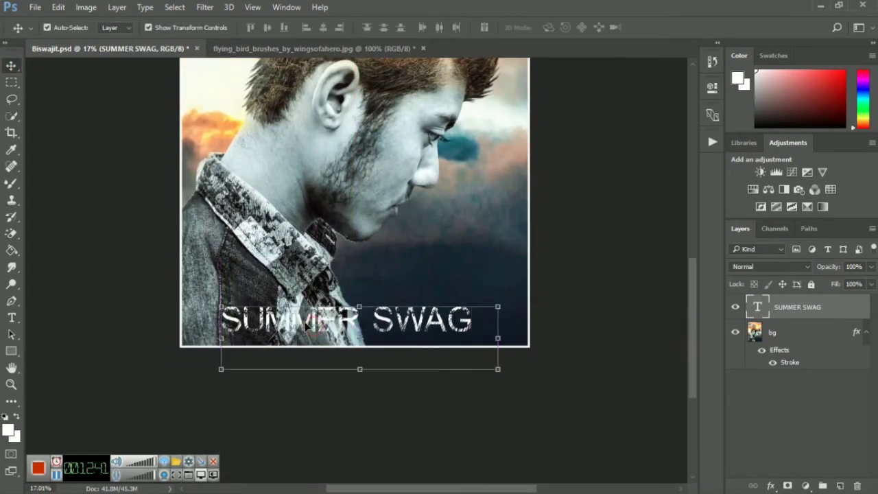
{"action": "scroll", "coordinate": [572, 357], "scroll_direction": "down", "scroll_amount": 2}
{"action": "scroll", "coordinate": [220, 314], "scroll_direction": "down", "scroll_amount": 1}
{"action": "left_click", "coordinate": [11, 368]}
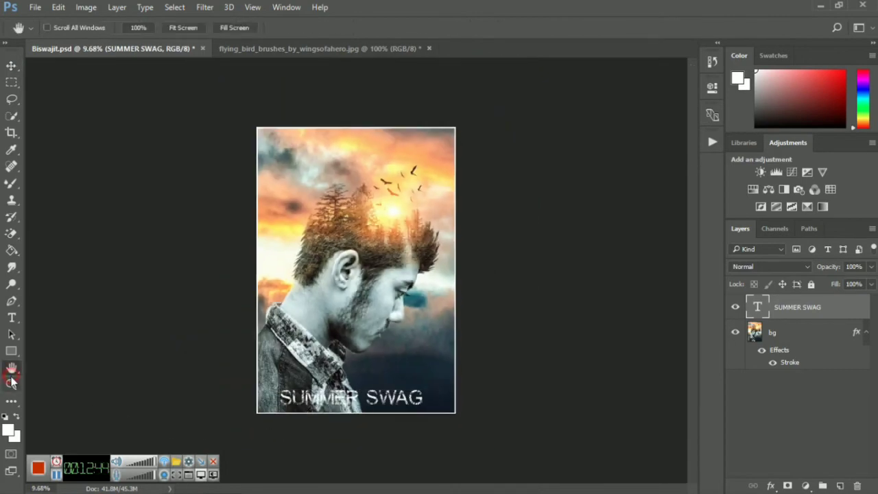
{"action": "left_click", "coordinate": [788, 333]}
- Add a new layer above bg and darken the poster's lower part with an upward gradient
{"action": "left_click", "coordinate": [838, 486]}
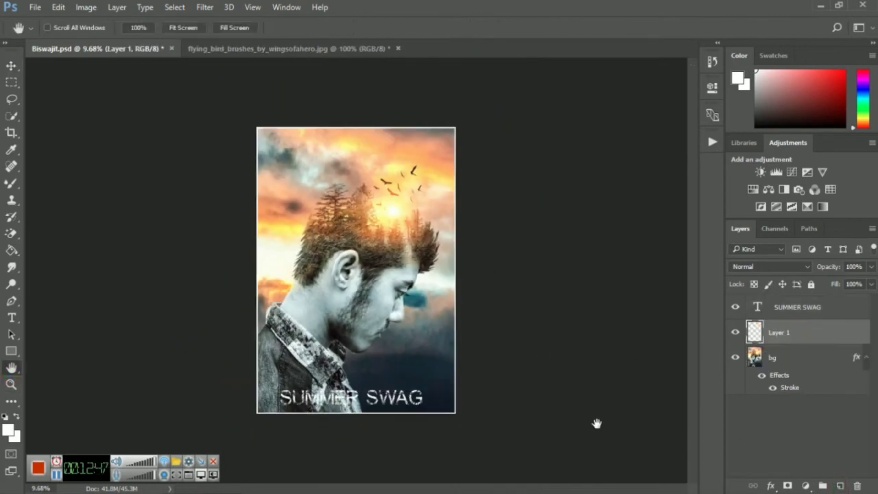
{"action": "left_click_drag", "start_coordinate": [14, 255], "coordinate": [69, 249]}
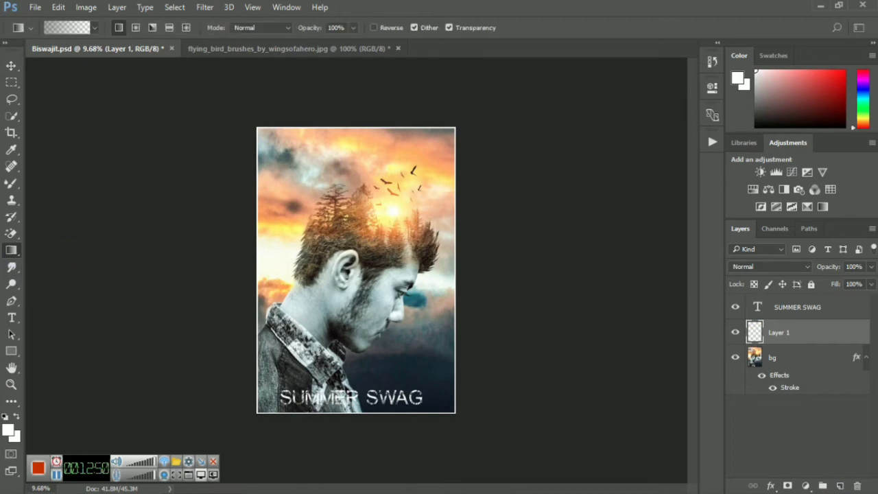
{"action": "left_click_drag", "start_coordinate": [349, 365], "coordinate": [347, 418]}
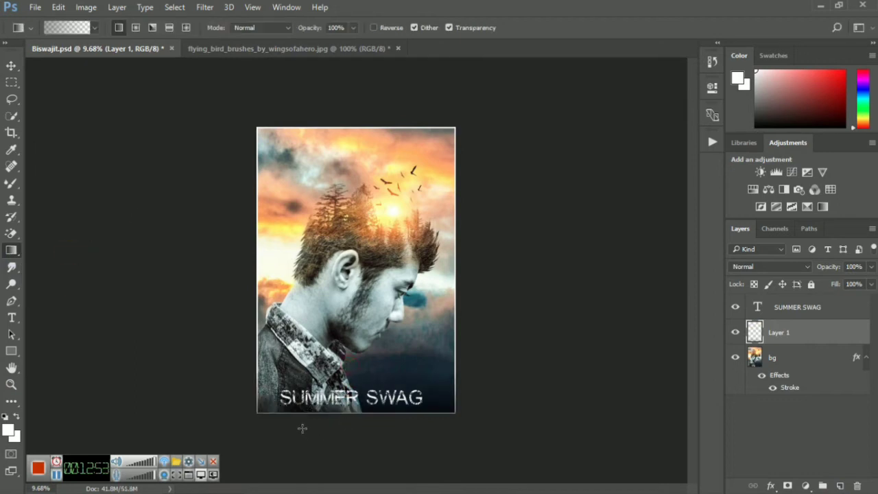
{"action": "key", "text": "ctrl+plus"}
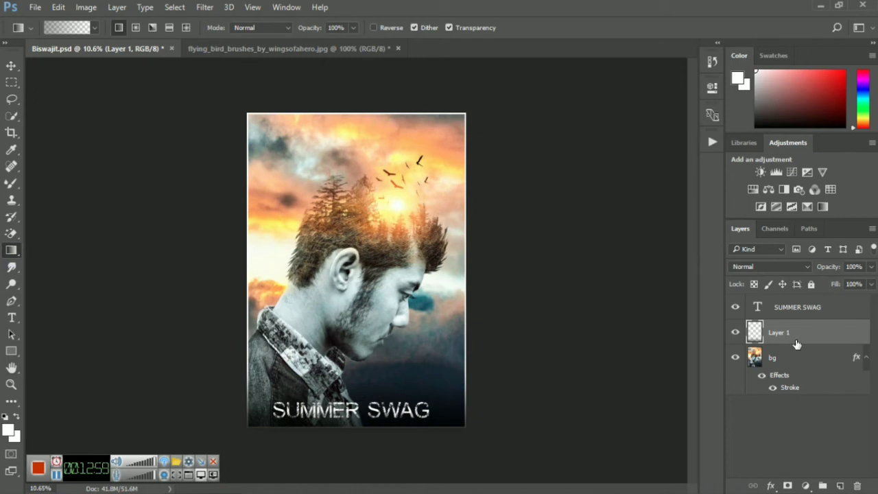
{"action": "key", "text": "ctrl+minus"}
- Merge all visible layers into one and minimize Photoshop to the desktop
{"action": "key", "text": "alt+bracketleft"}
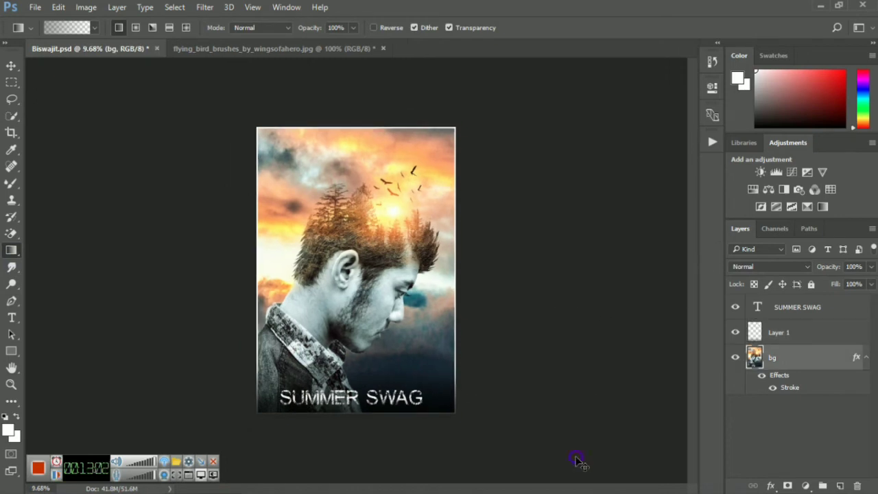
{"action": "key", "text": "ctrl+minus"}
{"action": "key", "text": "ctrl+plus"}
{"action": "right_click", "coordinate": [782, 357]}
{"action": "left_click", "coordinate": [543, 474]}
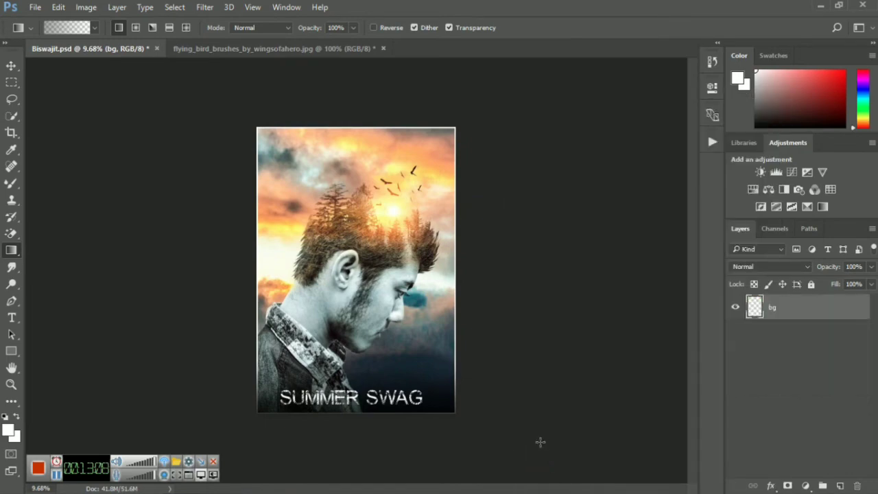
{"action": "left_click", "coordinate": [821, 5]}
- Browse This PC > Local Disk (E:) > My Photoshop Tutorial > All Stock Wallpapers
{"action": "double_click", "coordinate": [22, 72]}
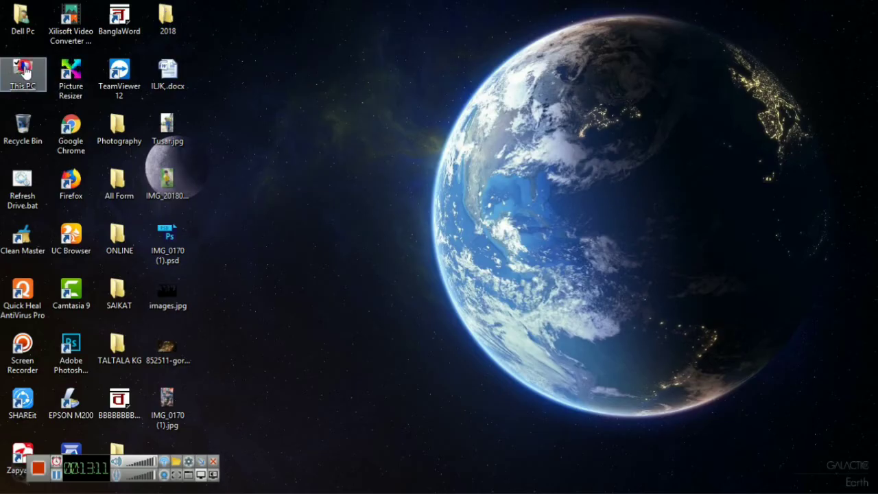
{"action": "double_click", "coordinate": [566, 194]}
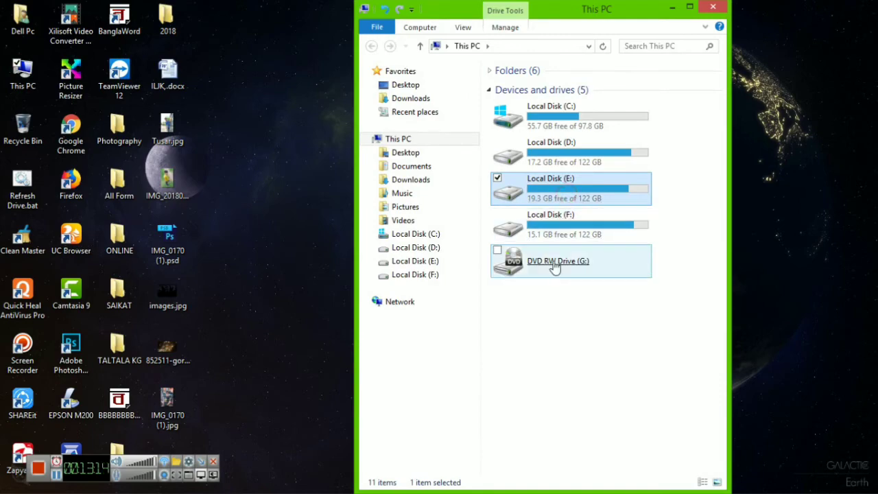
{"action": "scroll", "coordinate": [653, 255], "scroll_direction": "down", "scroll_amount": 5}
{"action": "scroll", "coordinate": [653, 255], "scroll_direction": "up", "scroll_amount": 2}
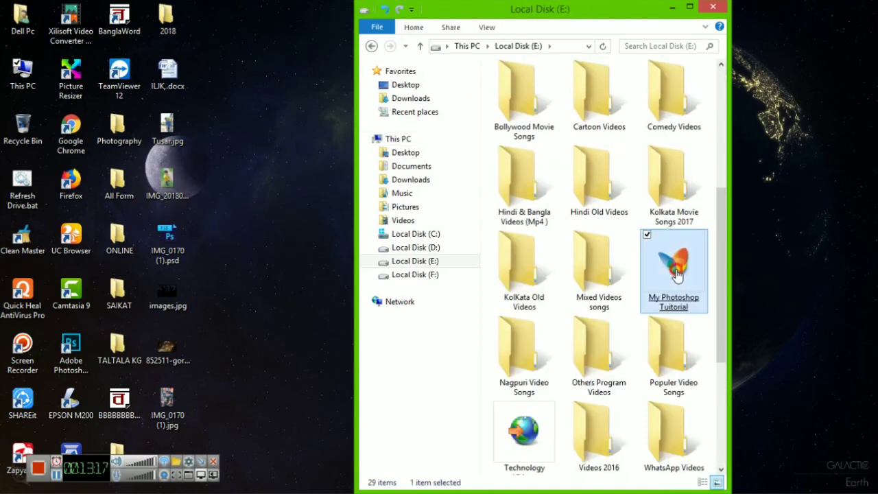
{"action": "double_click", "coordinate": [658, 264]}
{"action": "double_click", "coordinate": [599, 103]}
- Maximize Explorer and drag eyes_in_the_sky.jpg out toward Photoshop
{"action": "scroll", "coordinate": [709, 126], "scroll_direction": "down", "scroll_amount": 2}
{"action": "scroll", "coordinate": [709, 125], "scroll_direction": "down", "scroll_amount": 3}
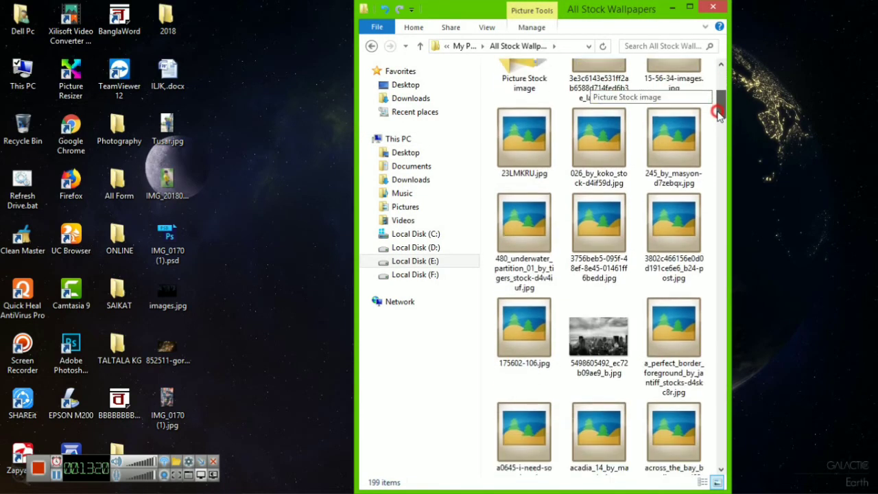
{"action": "scroll", "coordinate": [709, 125], "scroll_direction": "down", "scroll_amount": 2}
{"action": "key", "text": "super+Up"}
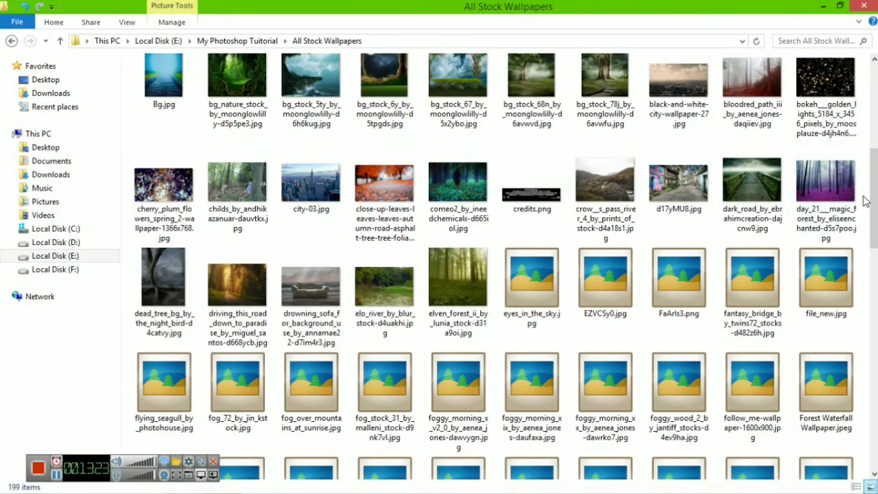
{"action": "left_click_drag", "start_coordinate": [528, 288], "coordinate": [472, 328]}
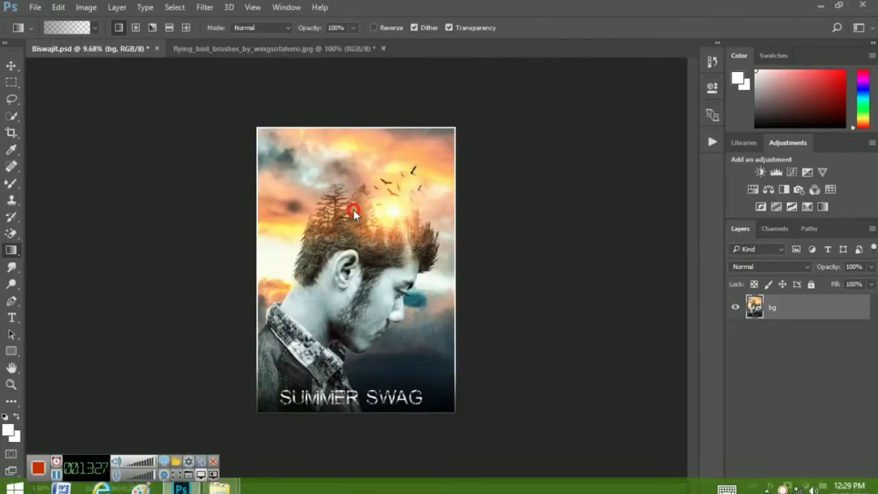
- Place eyes_in_the_sky.jpg into the poster and move it toward the top
{"action": "mouse_move", "coordinate": [236, 488]}
{"action": "left_mouse_down"}
{"action": "mouse_move", "coordinate": [357, 271]}
{"action": "mouse_move", "coordinate": [428, 340]}
{"action": "mouse_move", "coordinate": [476, 419]}
{"action": "left_mouse_up"}
{"action": "left_click_drag", "start_coordinate": [430, 324], "coordinate": [435, 233]}
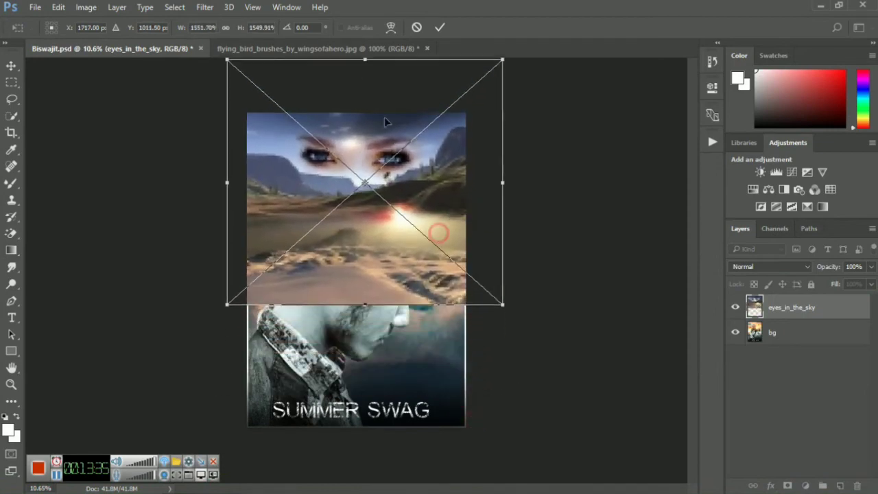
{"action": "scroll", "coordinate": [425, 181], "scroll_direction": "up", "scroll_amount": 3}
{"action": "left_click_drag", "start_coordinate": [690, 292], "coordinate": [690, 232]}
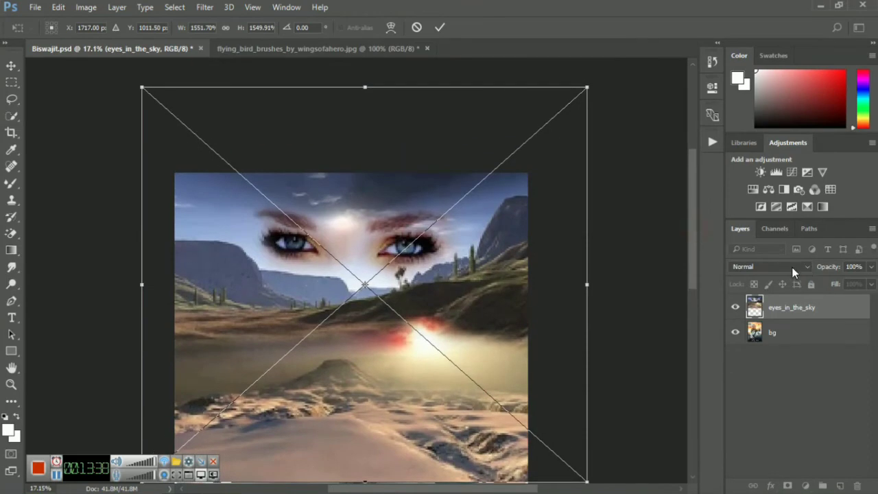
- Set the eyes layer to Multiply blending, shift it slightly and rotate it to -1.20°
{"action": "left_click", "coordinate": [770, 266]}
{"action": "left_click", "coordinate": [739, 93]}
{"action": "left_click", "coordinate": [769, 266]}
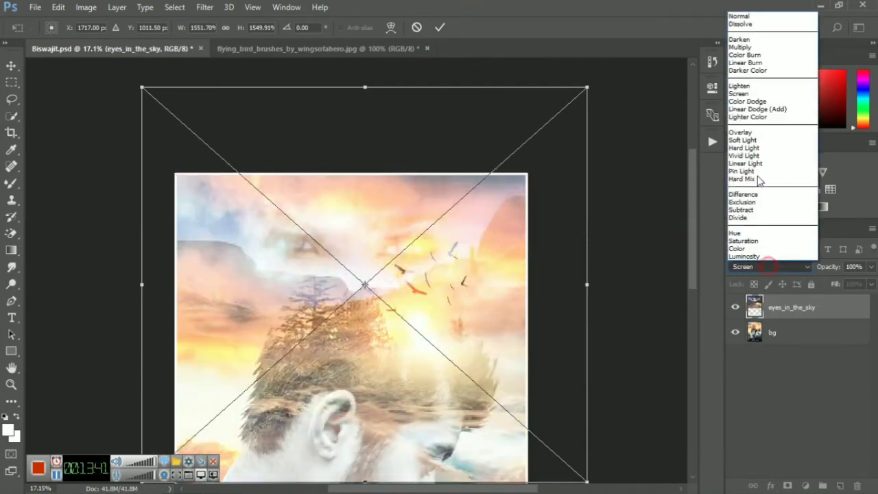
{"action": "left_click", "coordinate": [741, 47]}
{"action": "left_click_drag", "start_coordinate": [508, 308], "coordinate": [515, 302]}
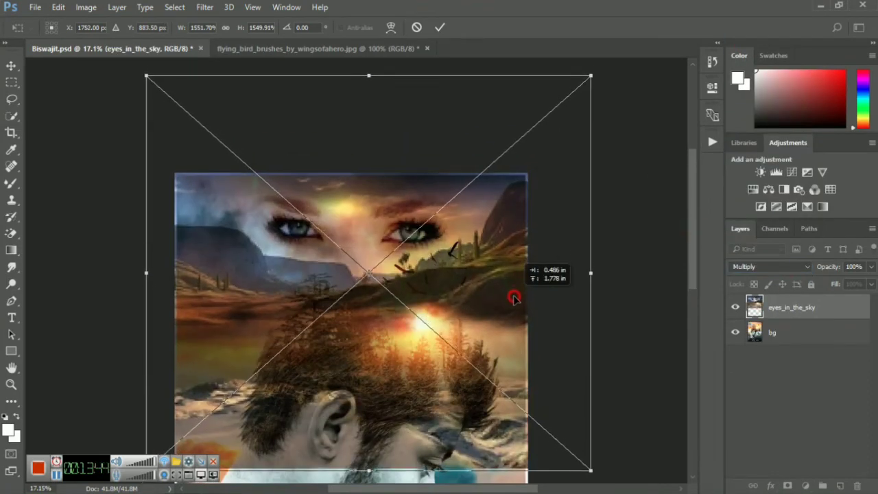
{"action": "left_click_drag", "start_coordinate": [621, 70], "coordinate": [619, 59]}
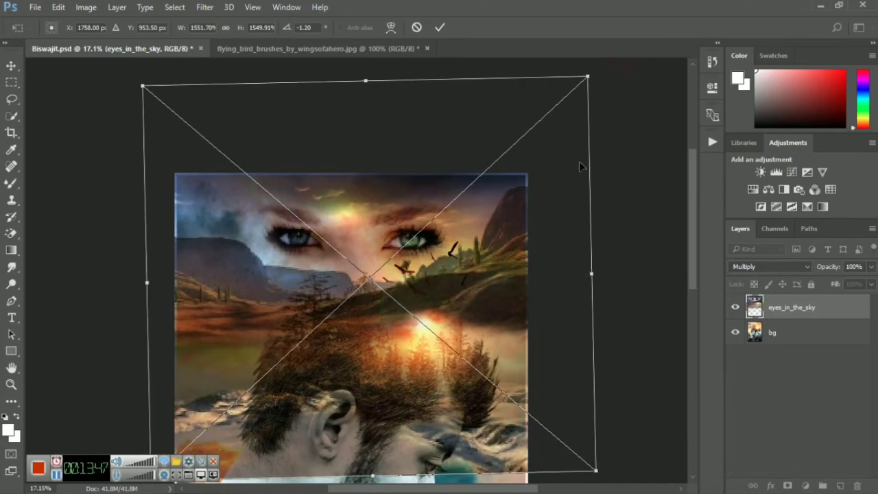
- Test Darken, settle back on Multiply, nudge the eyes image into place and commit the transform
{"action": "key", "text": "ctrl+0"}
{"action": "scroll", "coordinate": [498, 243], "scroll_direction": "up", "scroll_amount": 3}
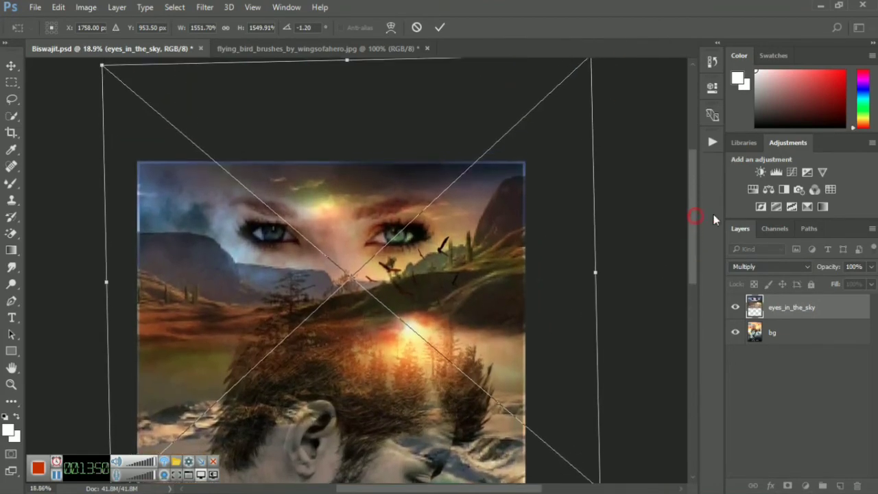
{"action": "left_click", "coordinate": [755, 267]}
{"action": "left_click", "coordinate": [744, 40]}
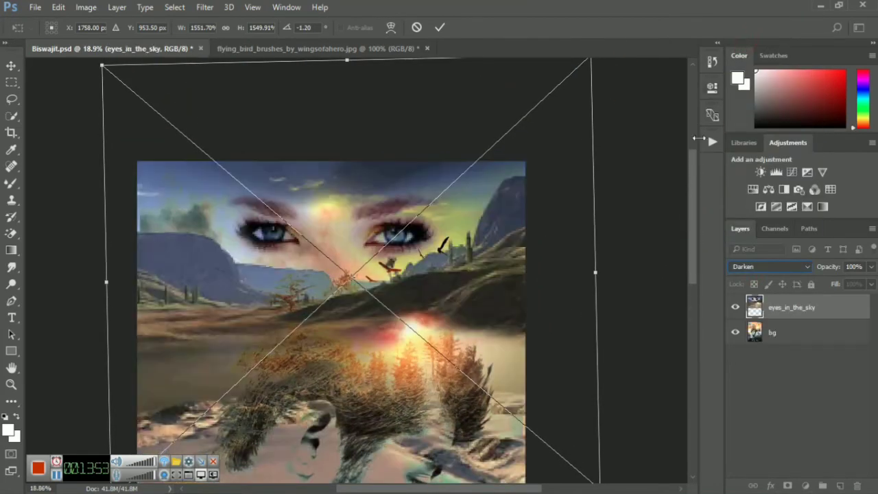
{"action": "left_click", "coordinate": [762, 272]}
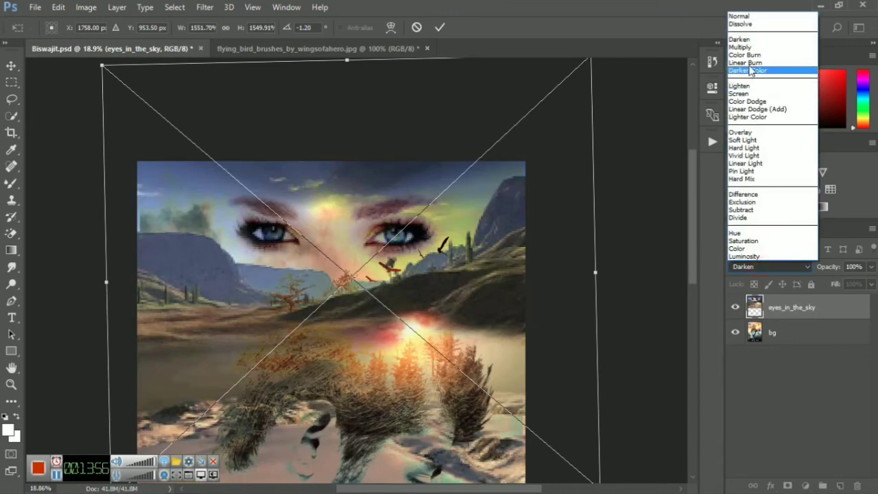
{"action": "left_click", "coordinate": [745, 49]}
{"action": "left_click_drag", "start_coordinate": [452, 268], "coordinate": [451, 266]}
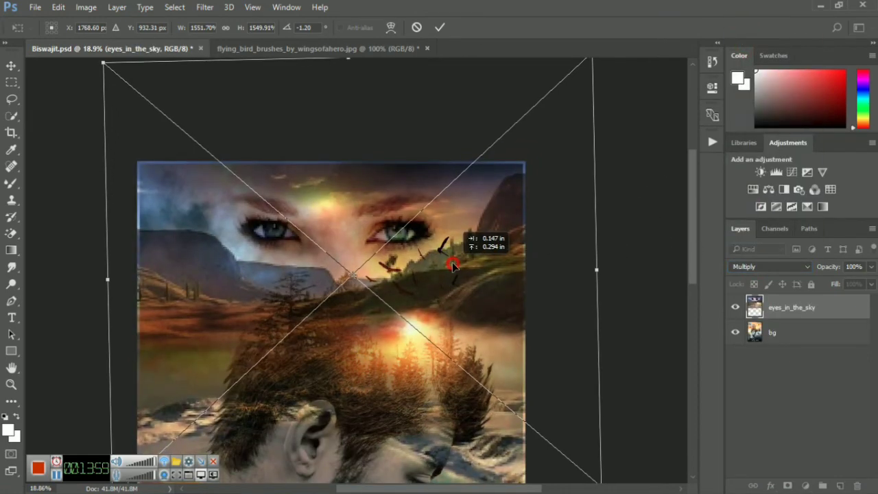
{"action": "left_click", "coordinate": [440, 28]}
{"action": "key", "text": "g"}
{"action": "key", "text": "ctrl+0"}
- Add a layer mask to eyes_in_the_sky and delete the extra vector mask
{"action": "scroll", "coordinate": [462, 299], "scroll_direction": "down", "scroll_amount": 1}
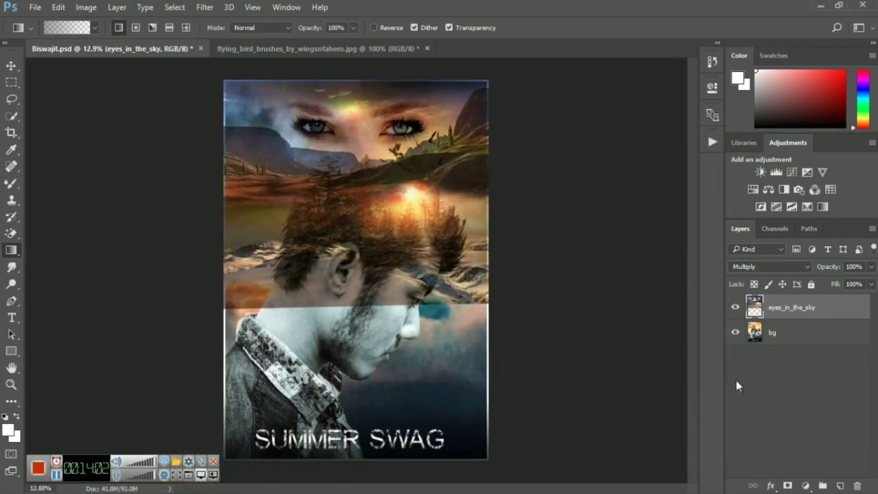
{"action": "left_click", "coordinate": [787, 485]}
{"action": "left_click", "coordinate": [787, 486]}
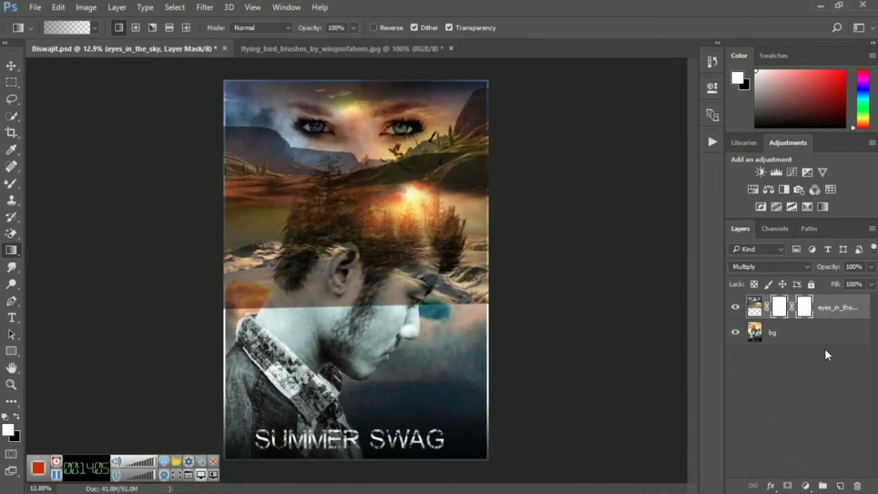
{"action": "right_click", "coordinate": [804, 310]}
{"action": "left_click", "coordinate": [806, 335]}
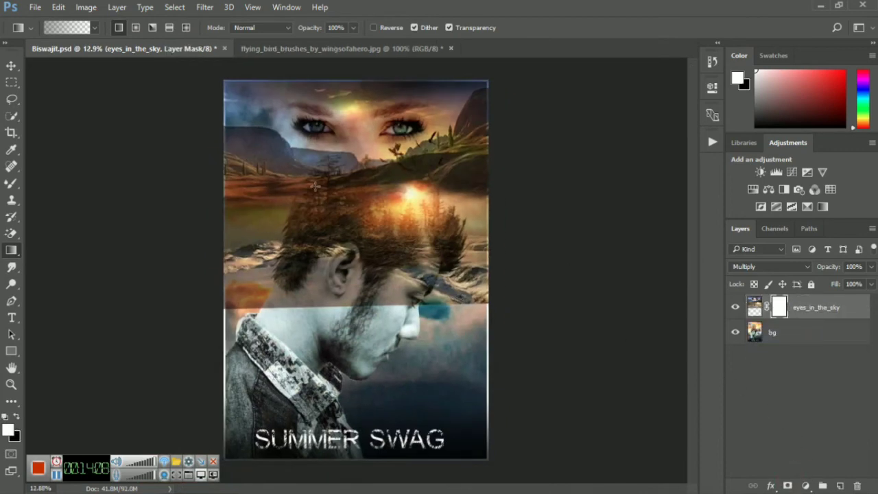
{"action": "key", "text": "ctrl+0"}
- Draw vertical gradients on the mask to fade the eyes out over the face and forest
{"action": "left_click_drag", "start_coordinate": [313, 205], "coordinate": [314, 336]}
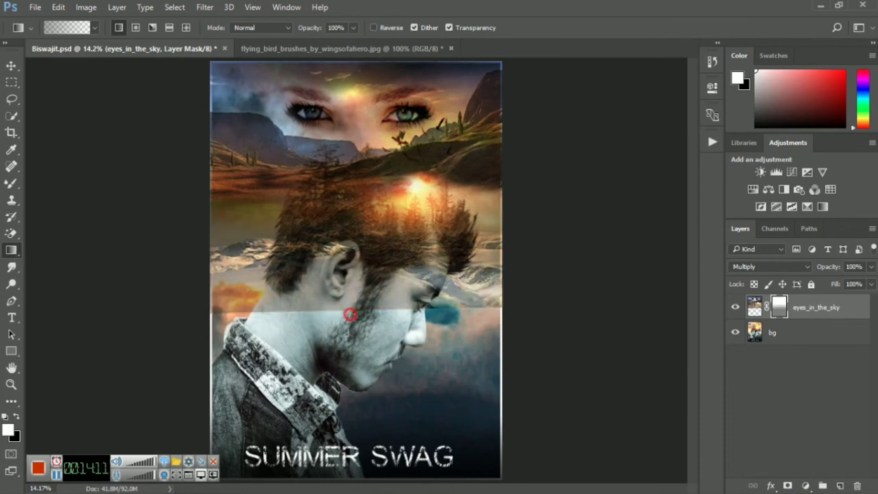
{"action": "left_click_drag", "start_coordinate": [356, 360], "coordinate": [347, 289]}
{"action": "left_click_drag", "start_coordinate": [351, 336], "coordinate": [351, 204]}
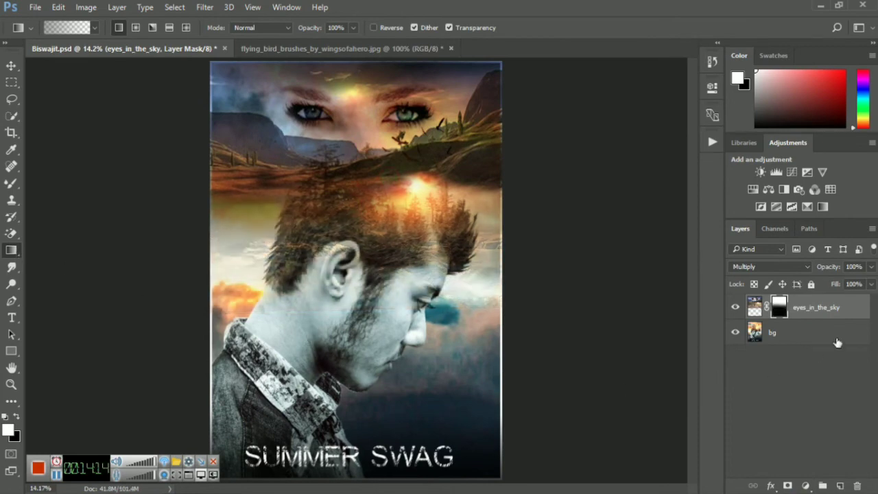
{"action": "scroll", "coordinate": [649, 275], "scroll_direction": "up", "scroll_amount": 2}
{"action": "left_click_drag", "start_coordinate": [694, 266], "coordinate": [692, 221]}
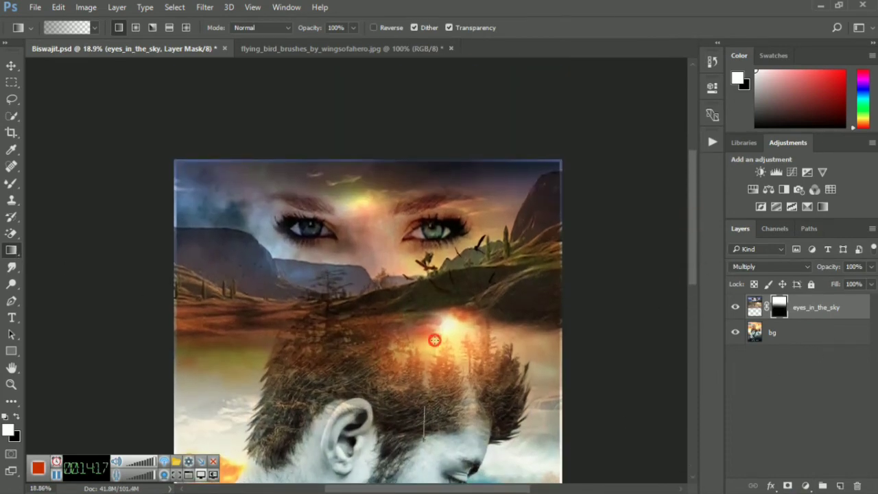
{"action": "left_click_drag", "start_coordinate": [389, 351], "coordinate": [389, 209]}
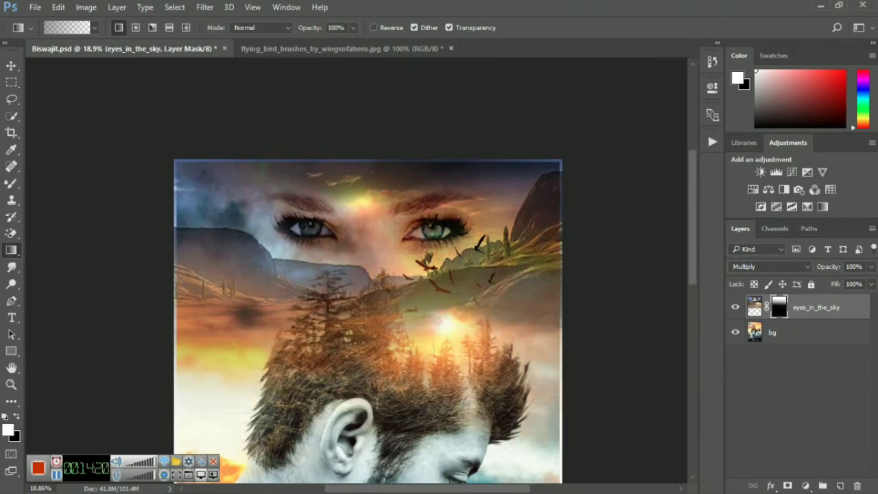
{"action": "left_click_drag", "start_coordinate": [373, 360], "coordinate": [374, 173]}
{"action": "left_click_drag", "start_coordinate": [365, 344], "coordinate": [370, 197]}
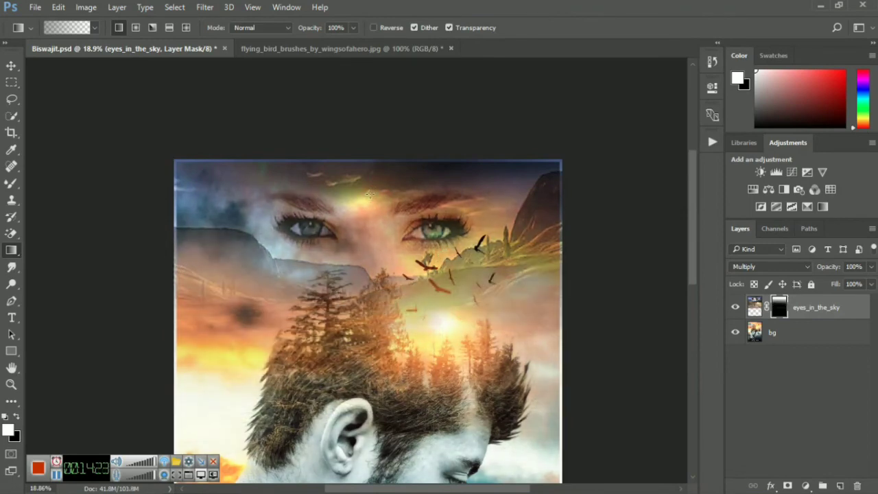
{"action": "key", "text": "ctrl+0"}
{"action": "scroll", "coordinate": [491, 145], "scroll_direction": "up", "scroll_amount": 2}
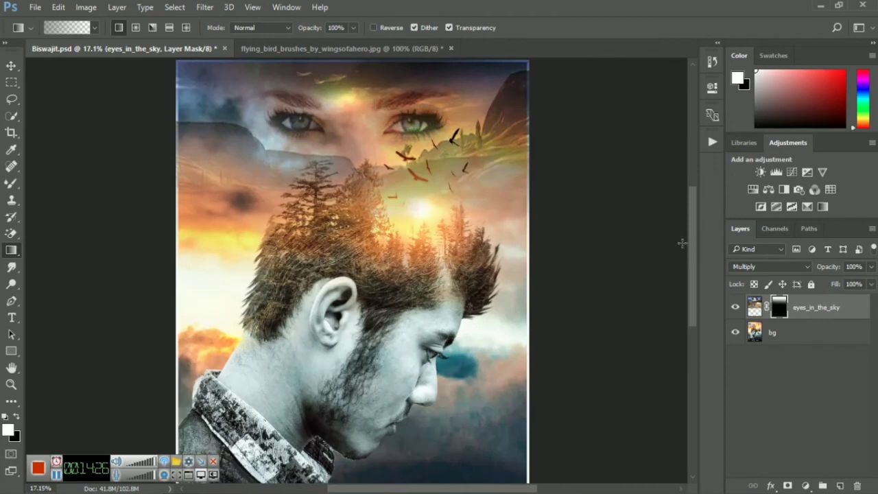
{"action": "left_click_drag", "start_coordinate": [695, 260], "coordinate": [693, 225]}
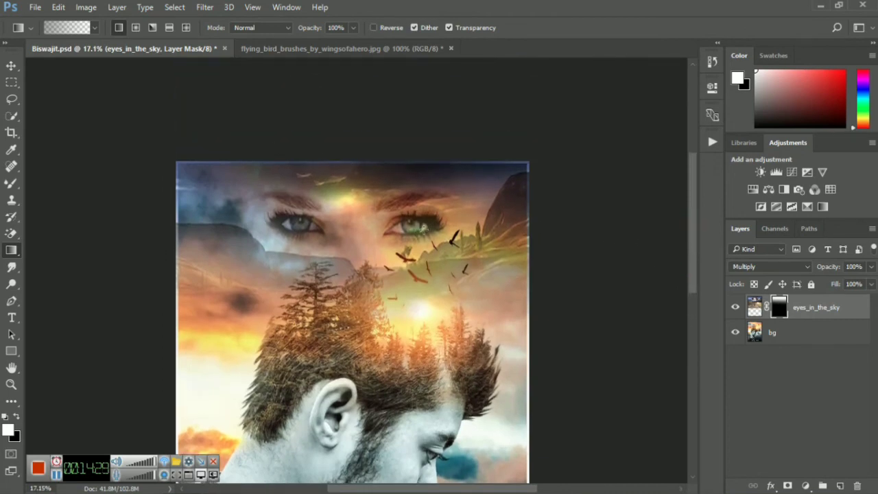
{"action": "left_click", "coordinate": [86, 7]}
{"action": "left_click", "coordinate": [267, 39]}
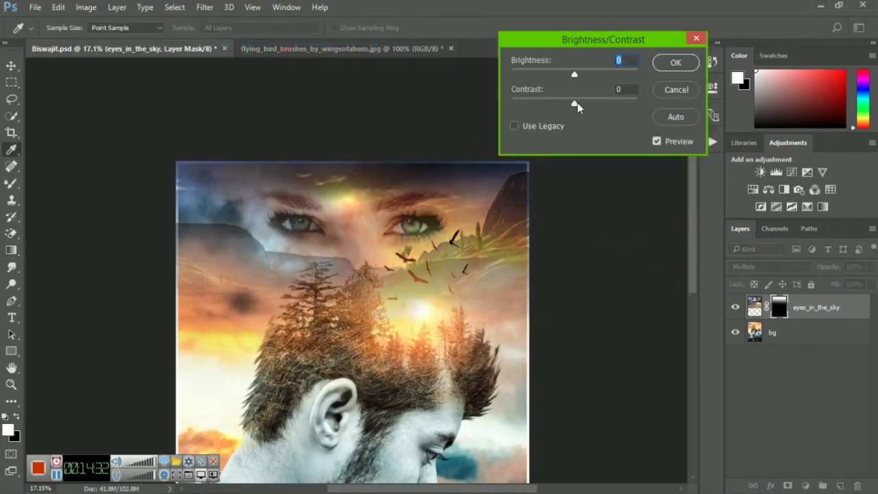
- Raise the contrast, adjust brightness in Brightness/Contrast, and apply it
{"action": "left_click_drag", "start_coordinate": [574, 103], "coordinate": [592, 103]}
{"action": "mouse_move", "coordinate": [574, 73]}
{"action": "left_mouse_down"}
{"action": "mouse_move", "coordinate": [590, 73]}
{"action": "mouse_move", "coordinate": [551, 85]}
{"action": "mouse_move", "coordinate": [563, 96]}
{"action": "left_mouse_up"}
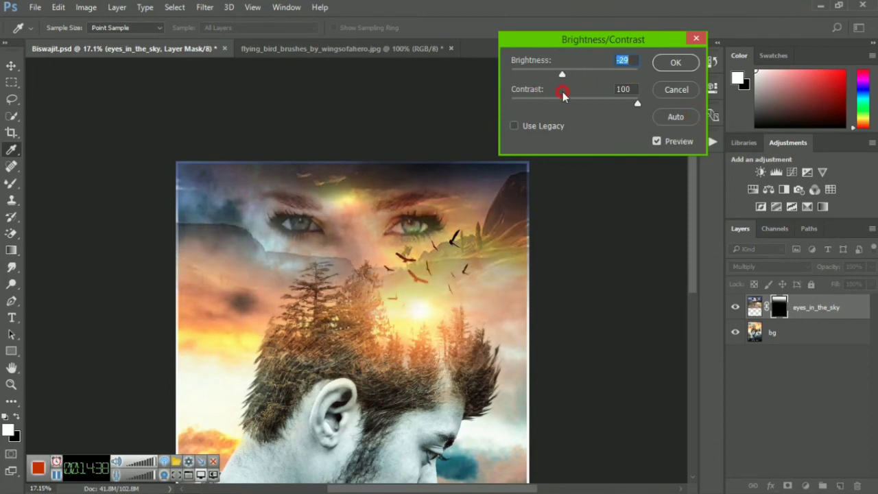
{"action": "left_click", "coordinate": [674, 63]}
{"action": "key", "text": "g"}
- Flatten the image into a single bg layer and open its Blending Options
{"action": "scroll", "coordinate": [362, 206], "scroll_direction": "down", "scroll_amount": 3}
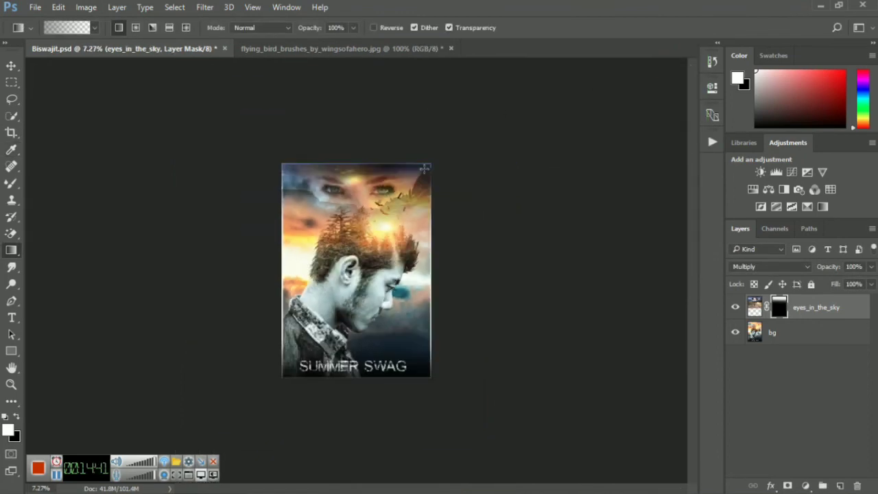
{"action": "right_click", "coordinate": [801, 340]}
{"action": "left_click", "coordinate": [576, 482]}
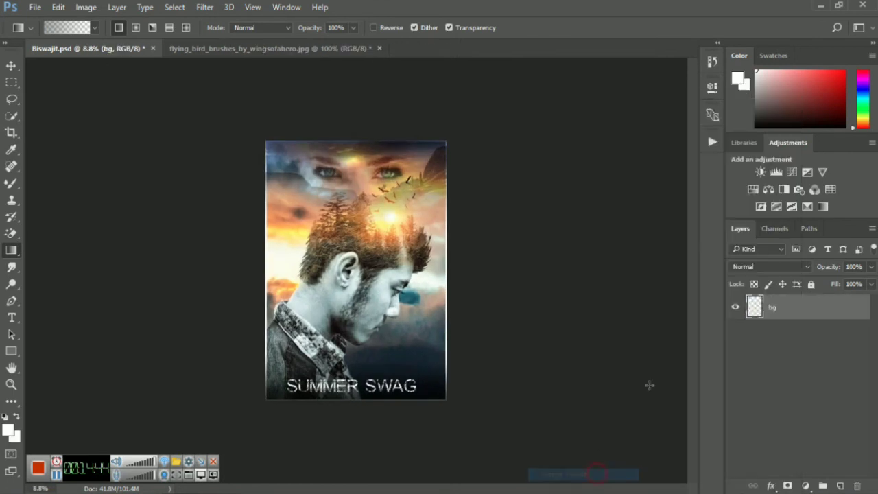
{"action": "left_click", "coordinate": [811, 315]}
{"action": "right_click", "coordinate": [811, 315]}
{"action": "left_click", "coordinate": [600, 113]}
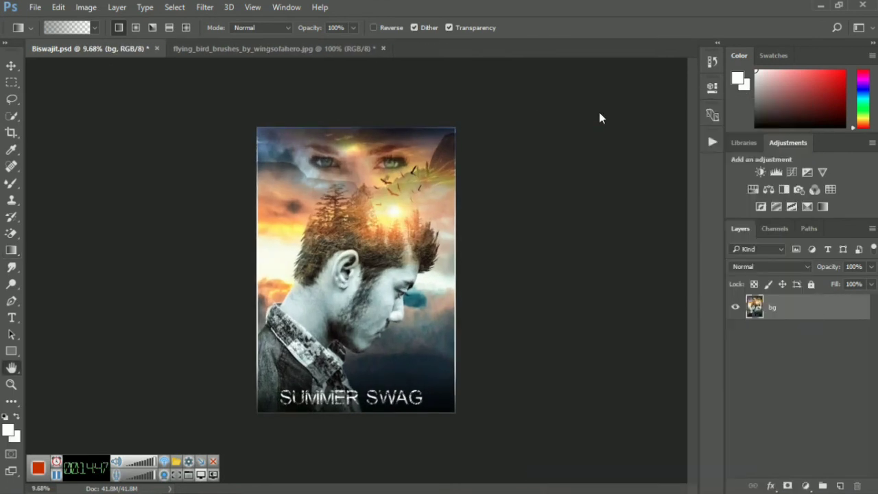
- Add a white Stroke border to bg, then pick a Nik Collection filter
{"action": "left_click", "coordinate": [206, 167]}
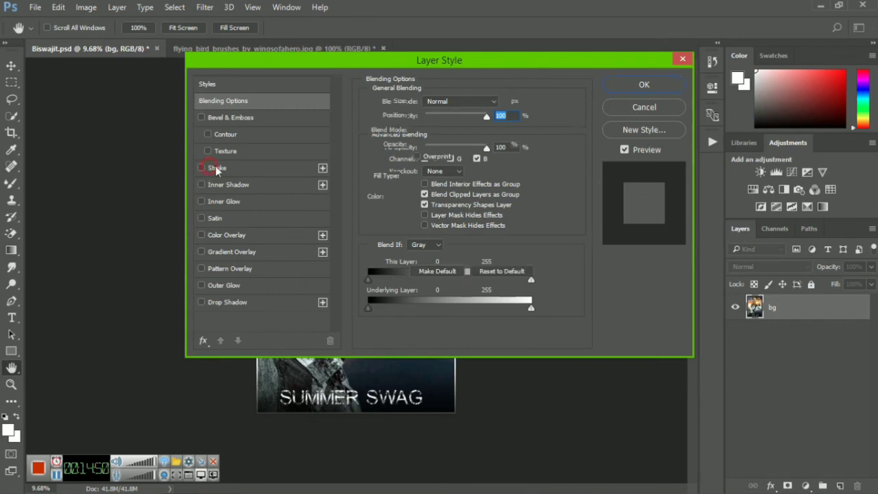
{"action": "left_click_drag", "start_coordinate": [493, 64], "coordinate": [438, 254]}
{"action": "left_click", "coordinate": [589, 273]}
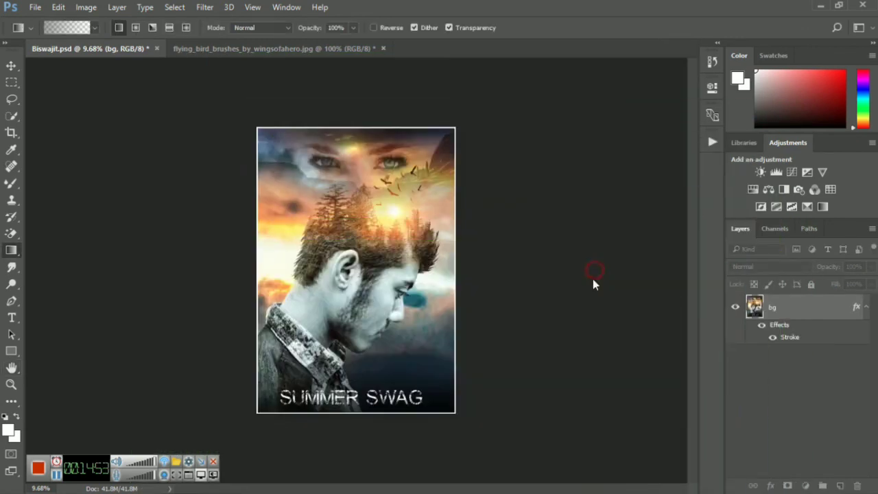
{"action": "key", "text": "ctrl+0"}
{"action": "left_click", "coordinate": [205, 6]}
{"action": "mouse_move", "coordinate": [227, 277]}
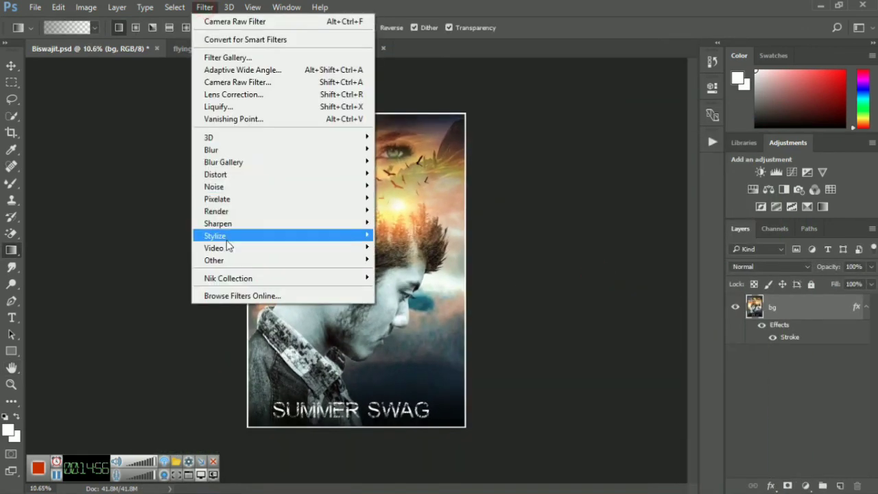
{"action": "left_click", "coordinate": [445, 287]}
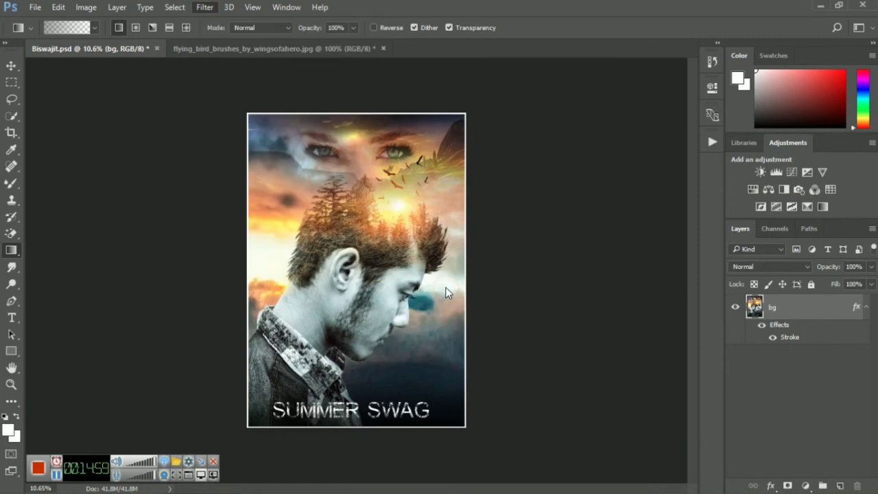